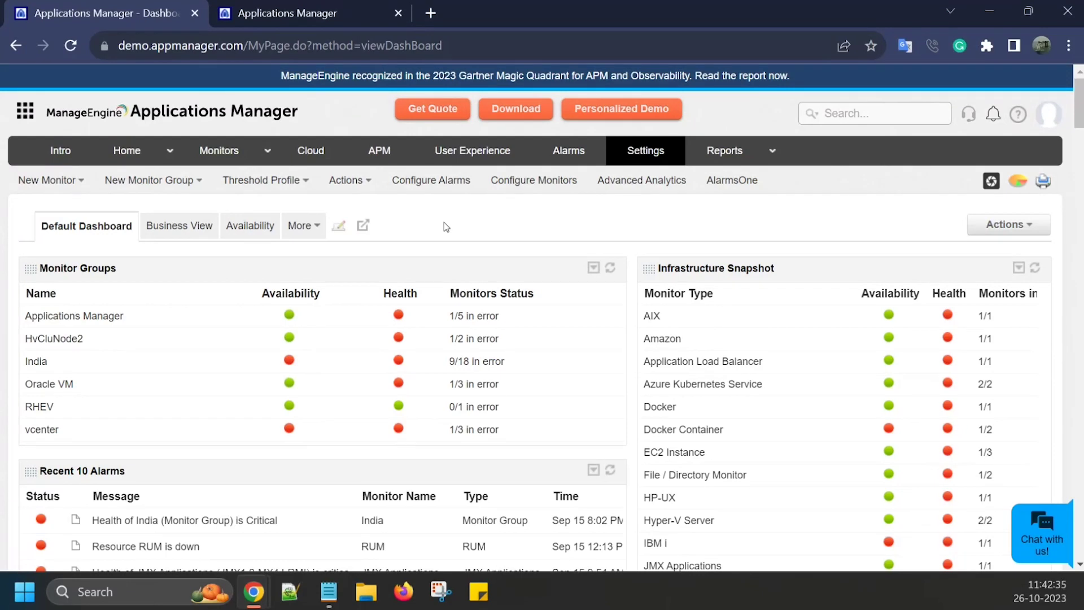
Step: Switch to the locally hosted Applications Manager instance, start adding a new monitor and choose Microsoft Azure among the Cloud Apps
left_click(349, 21)
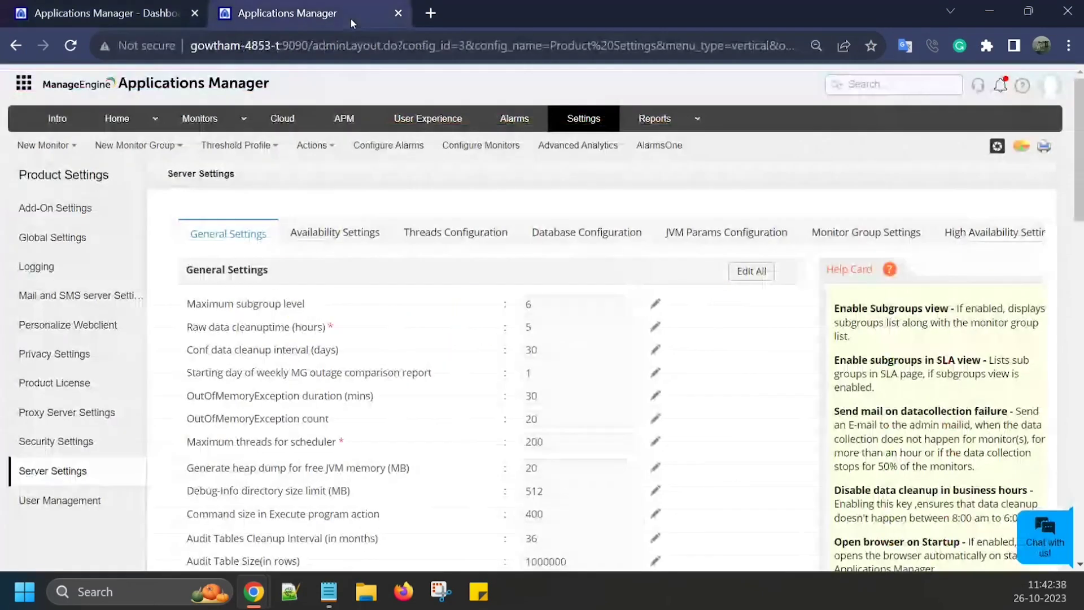
left_click(74, 148)
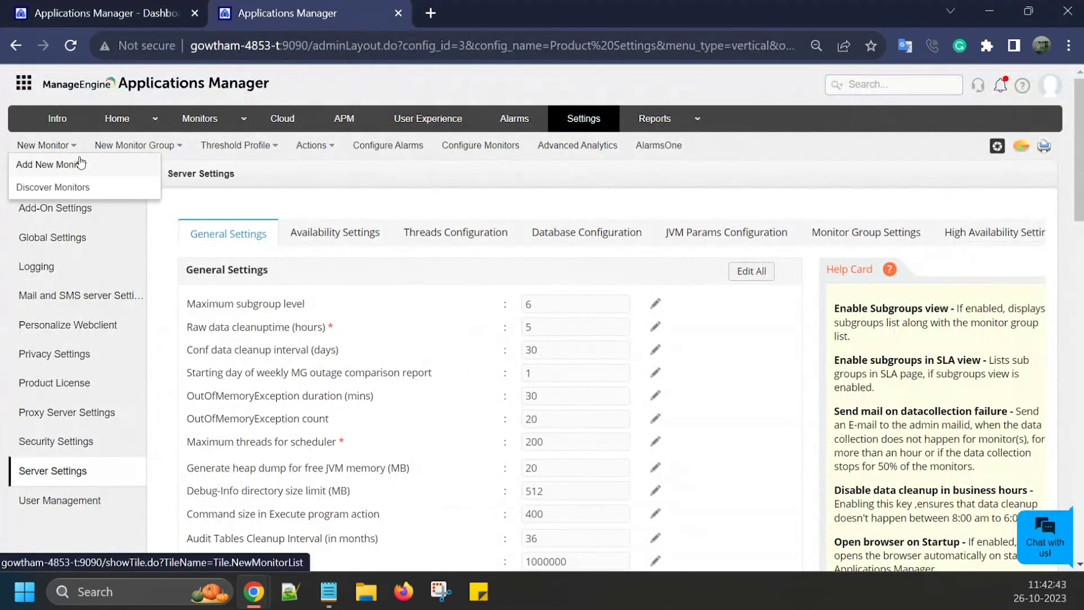
left_click(84, 166)
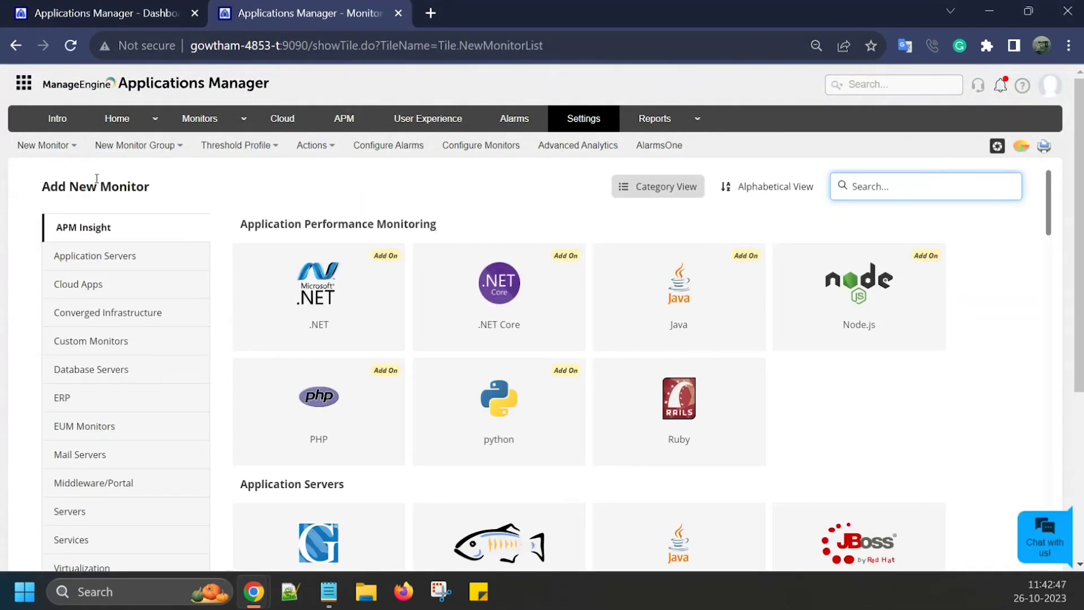
scroll(121, 334, "down", 5)
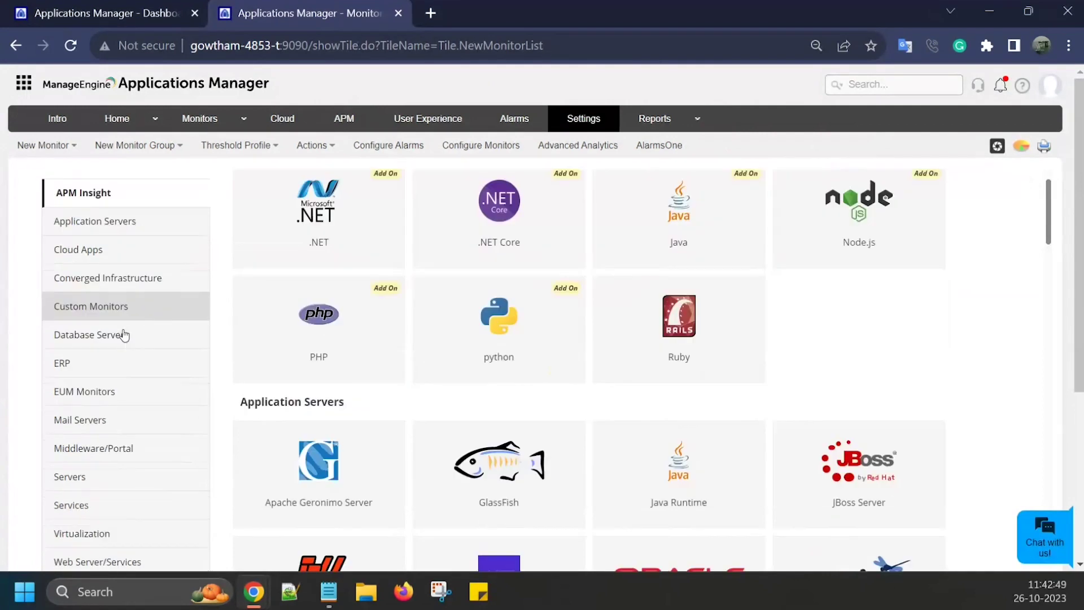
scroll(508, 316, "up", 5)
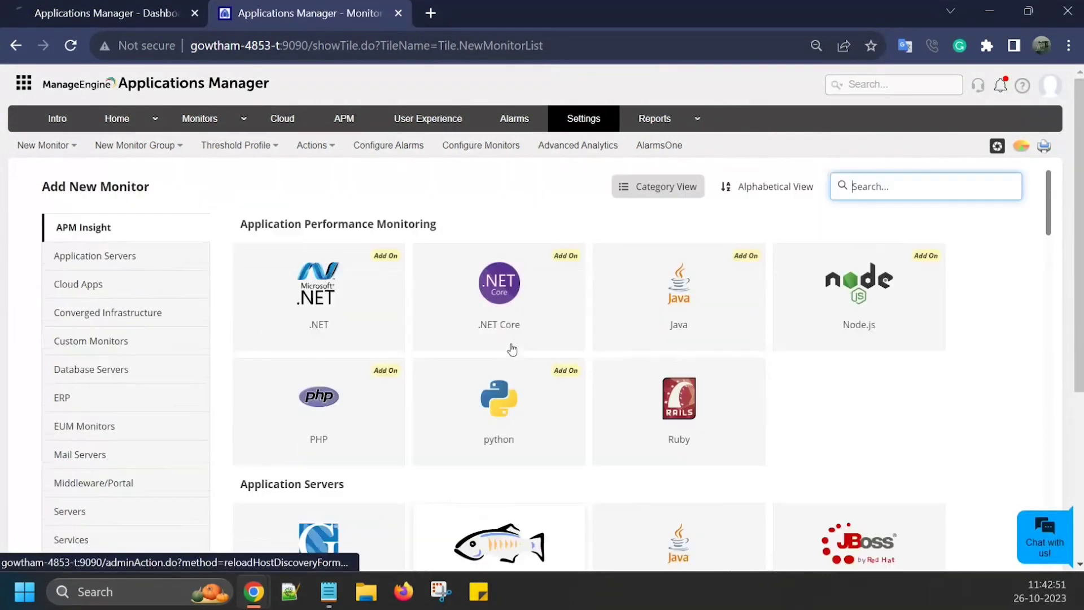
left_click(151, 288)
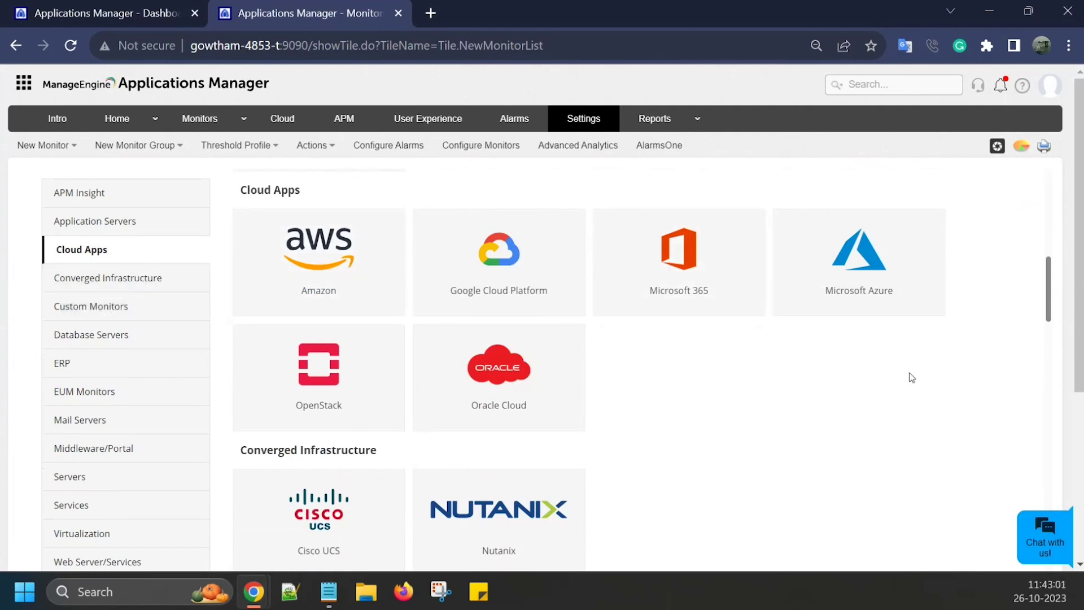
left_click(836, 298)
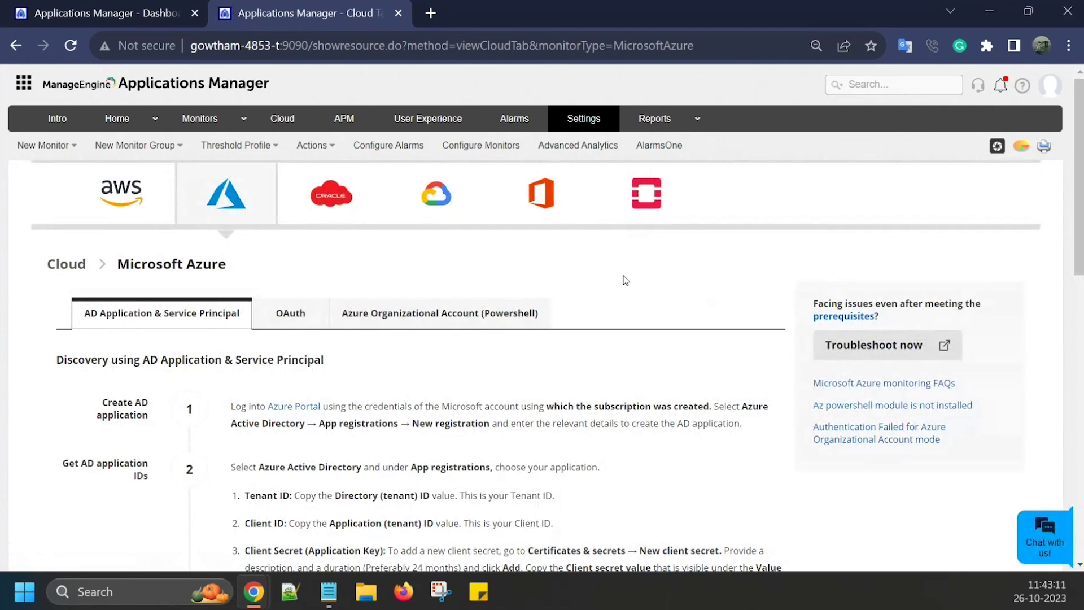
Step: Review the discovery instructions for AD Application & Service Principal and open the form for adding a Microsoft Azure monitor
scroll(626, 280, "down", 1)
scroll(626, 283, "down", 3)
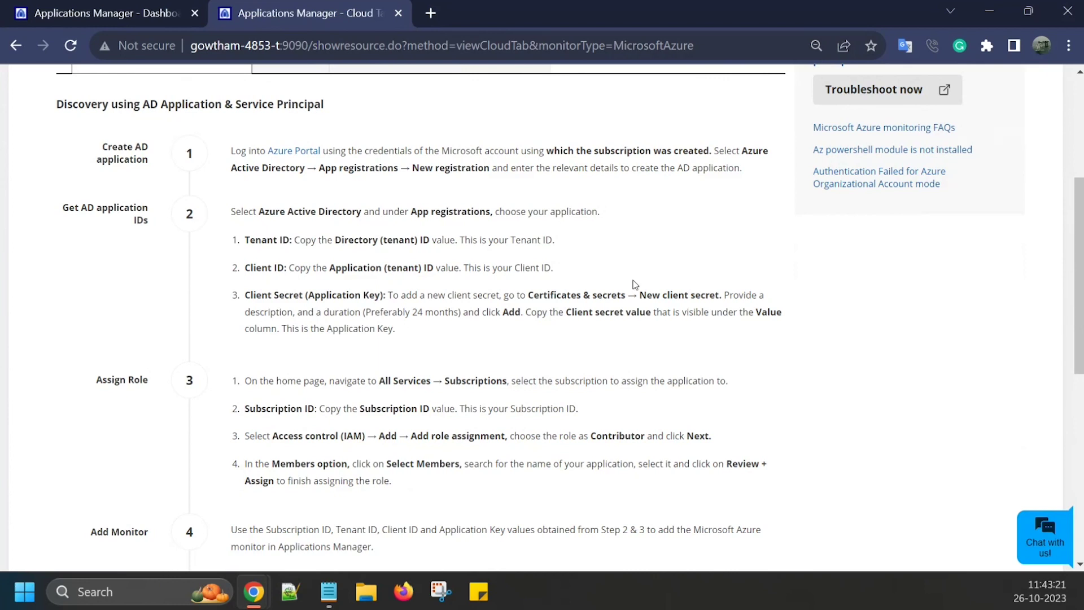
scroll(632, 280, "down", 1)
scroll(423, 258, "up", 1)
scroll(503, 415, "down", 2)
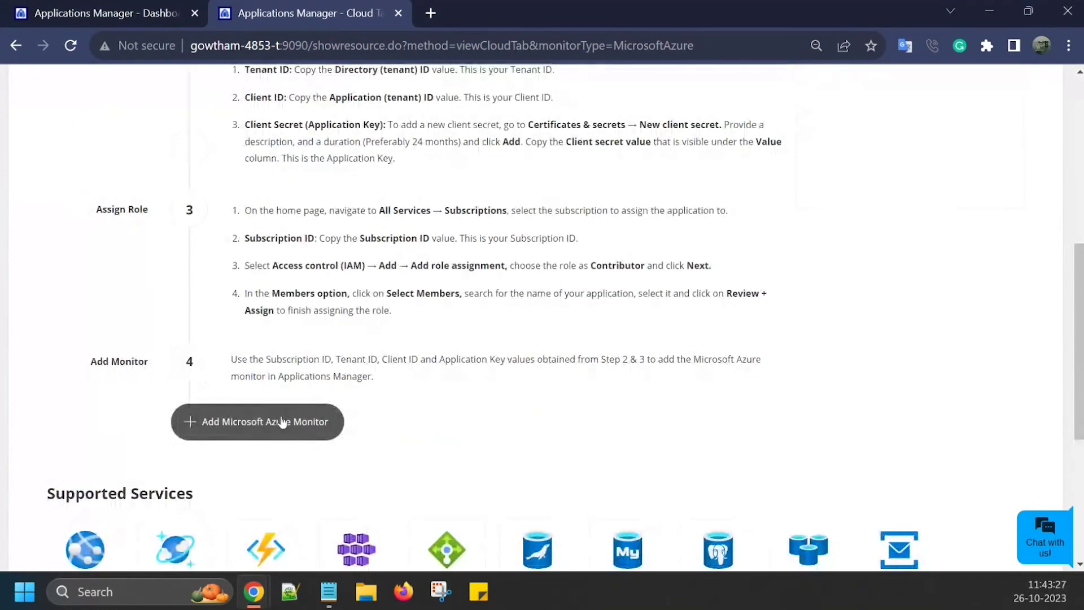
scroll(280, 421, "down", 1)
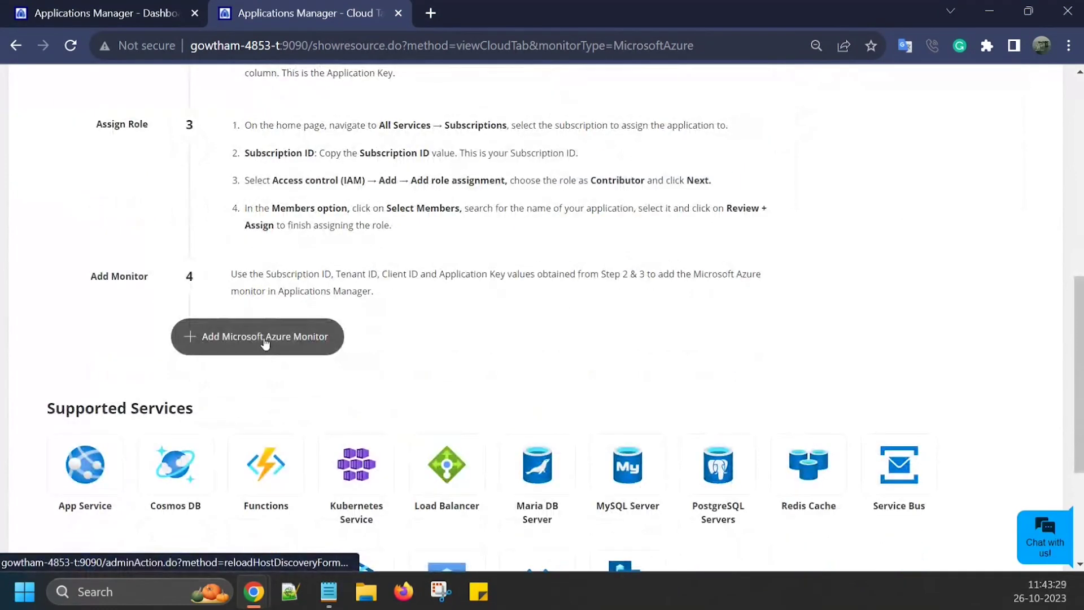
left_click(265, 343)
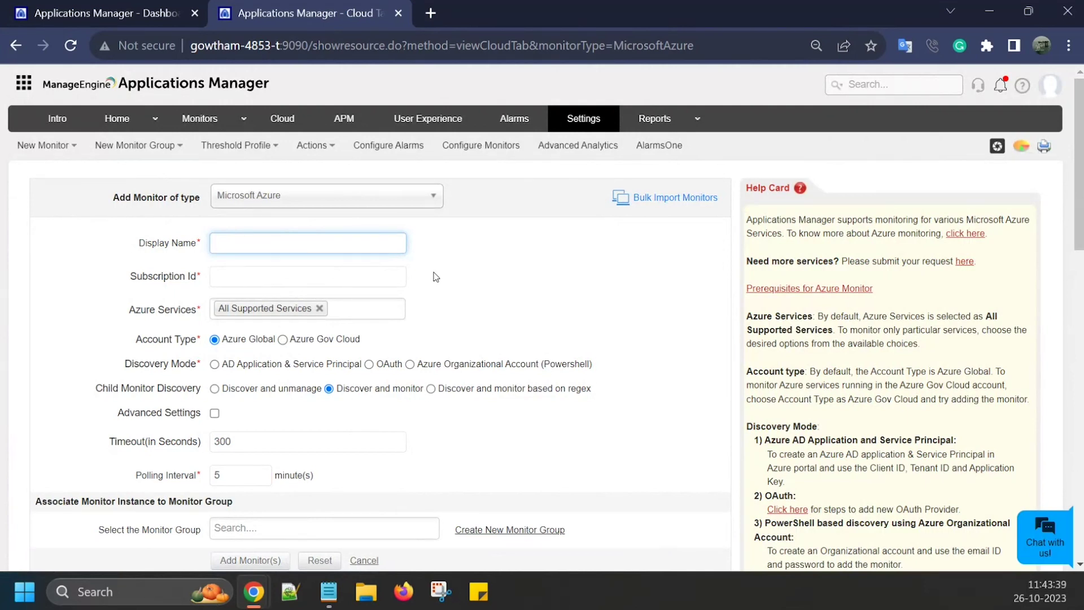
Step: Replace All Supported Services with Virtual Machines as the Azure services to monitor
left_click(370, 283)
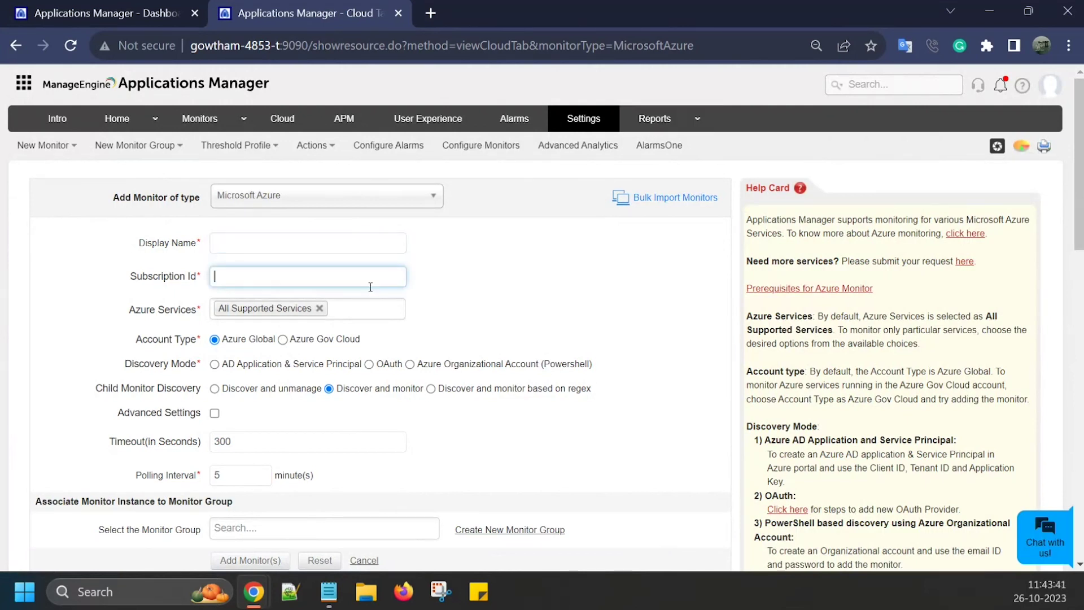
left_click(361, 307)
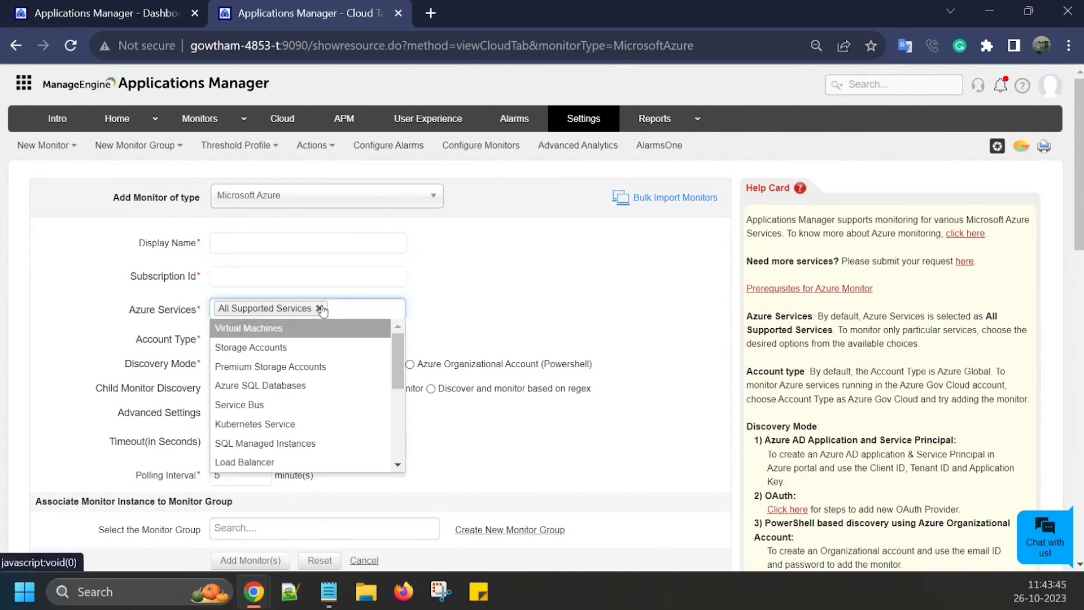
left_click(320, 308)
left_click(339, 305)
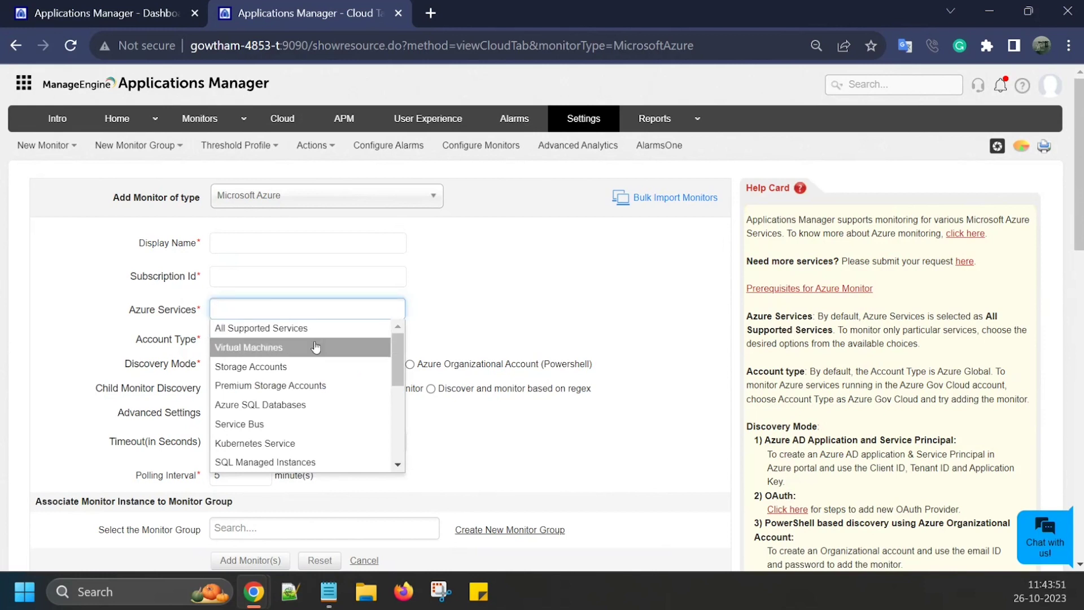
left_click(315, 347)
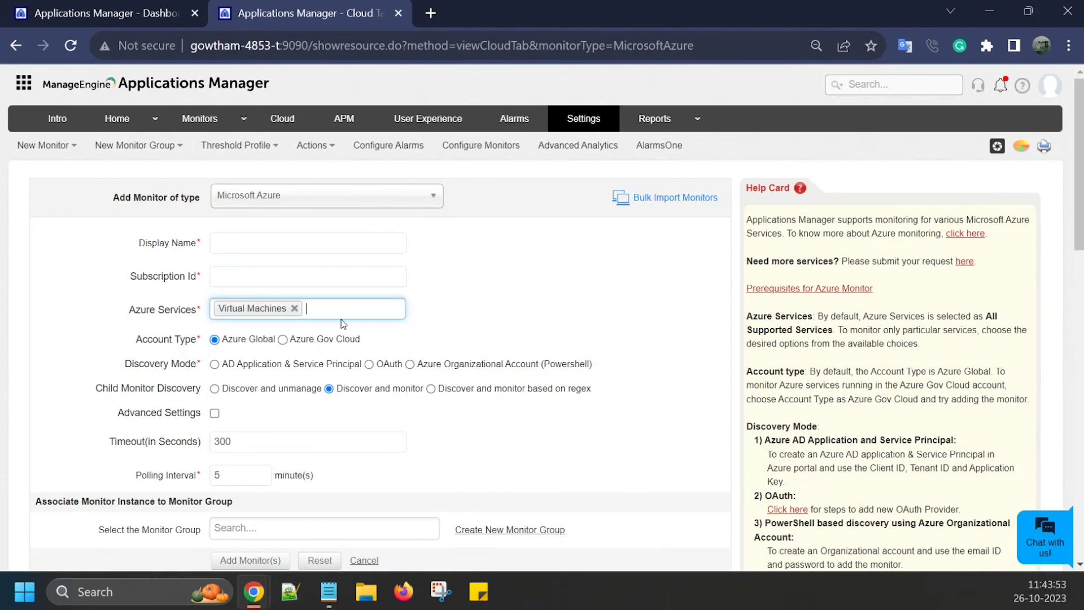
Step: Add All Supported Services back to the Azure services and remove Virtual Machines
left_click(346, 308)
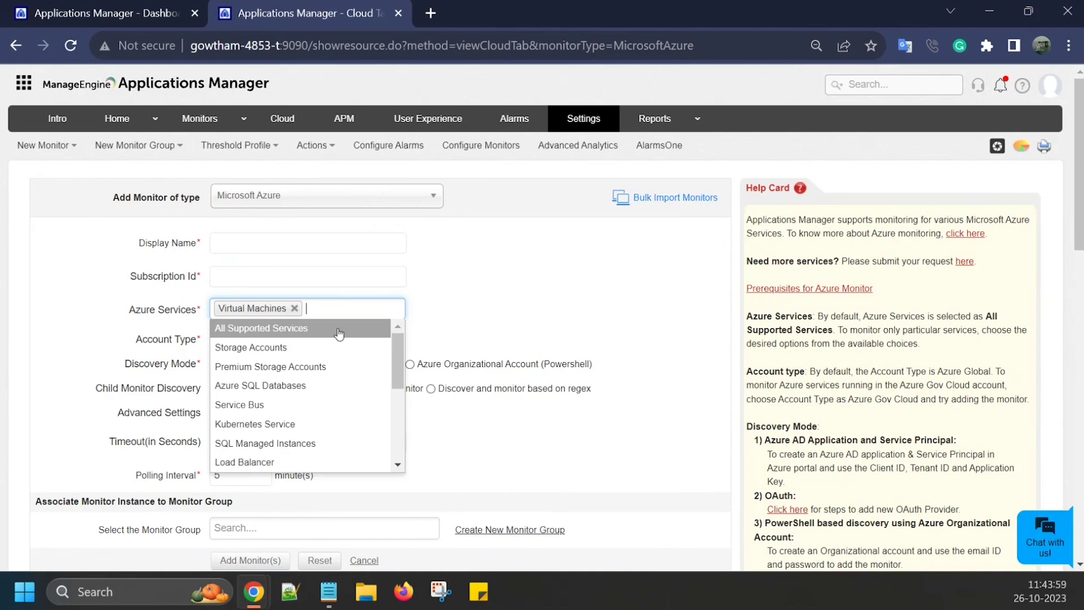
left_click(339, 334)
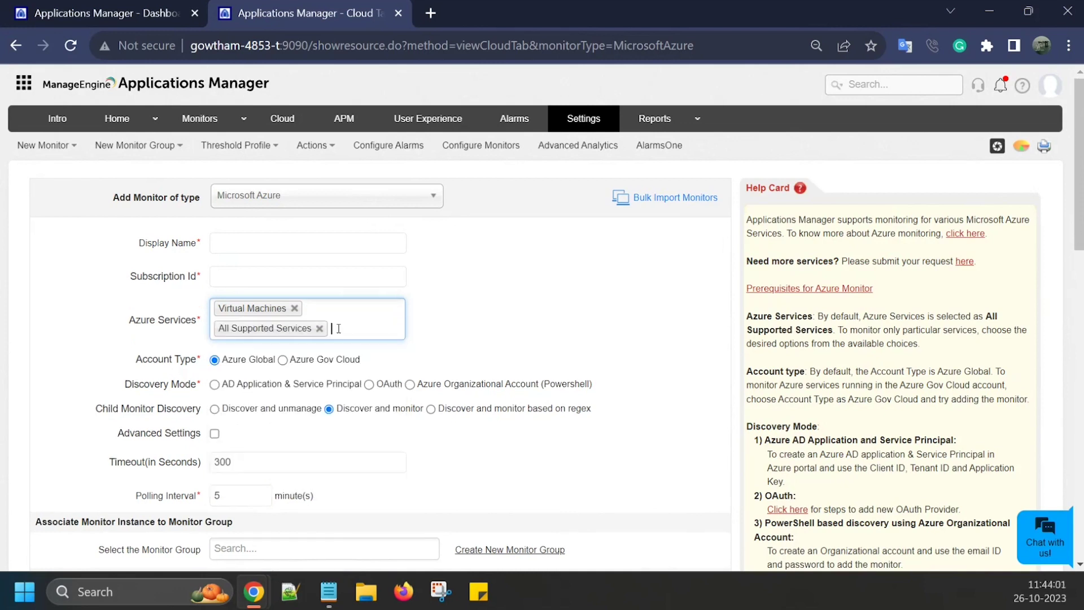
left_click(294, 308)
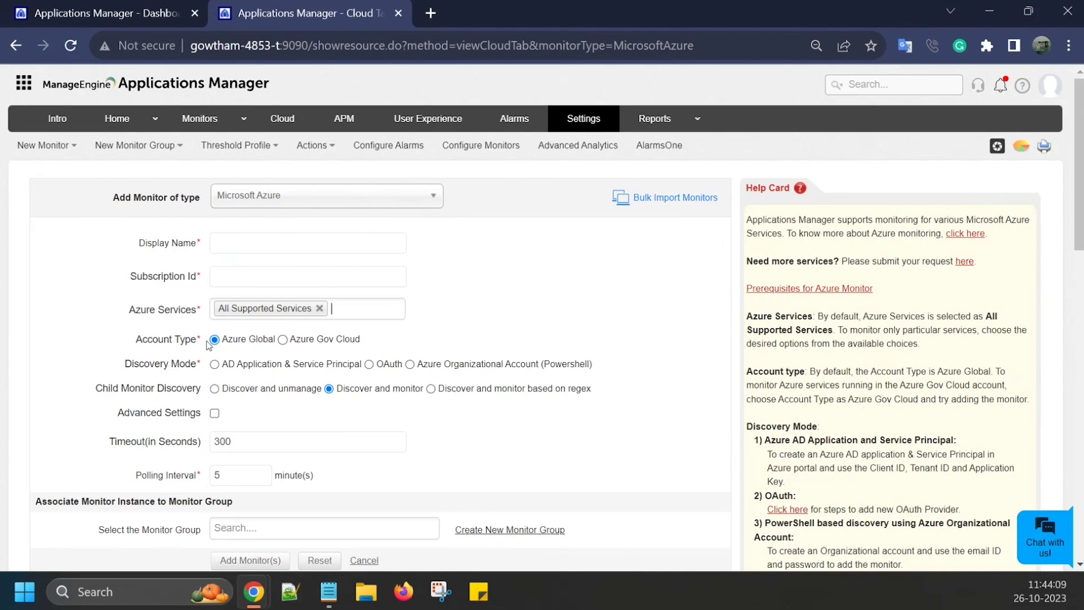
Step: Set Child Monitor Discovery to Discover and monitor based on regex and look at the Discovery Filter Regex field
left_click_drag(119, 364, 199, 368)
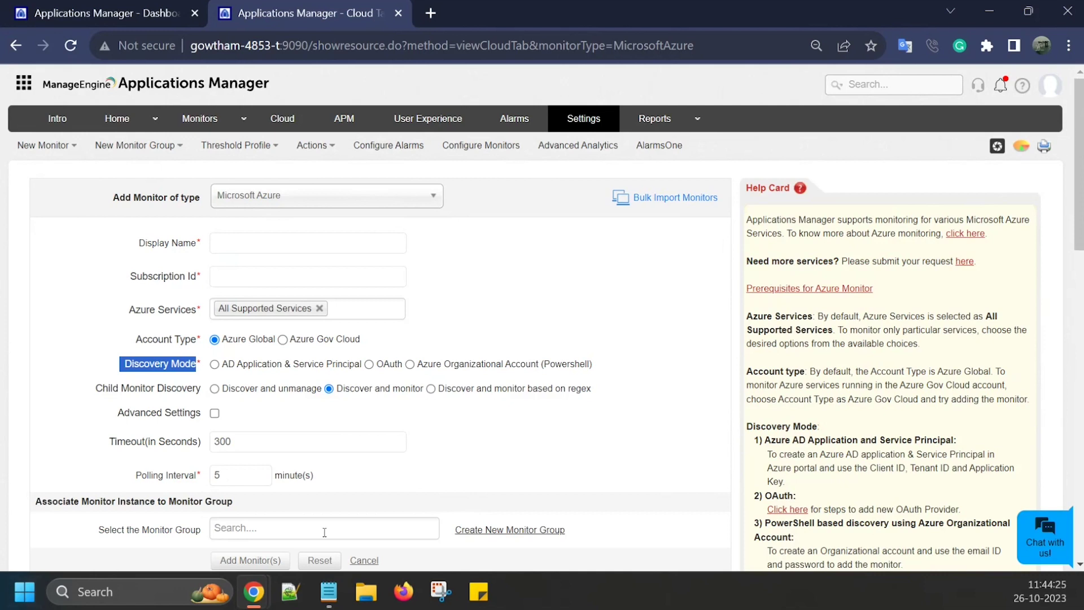
left_click(437, 389)
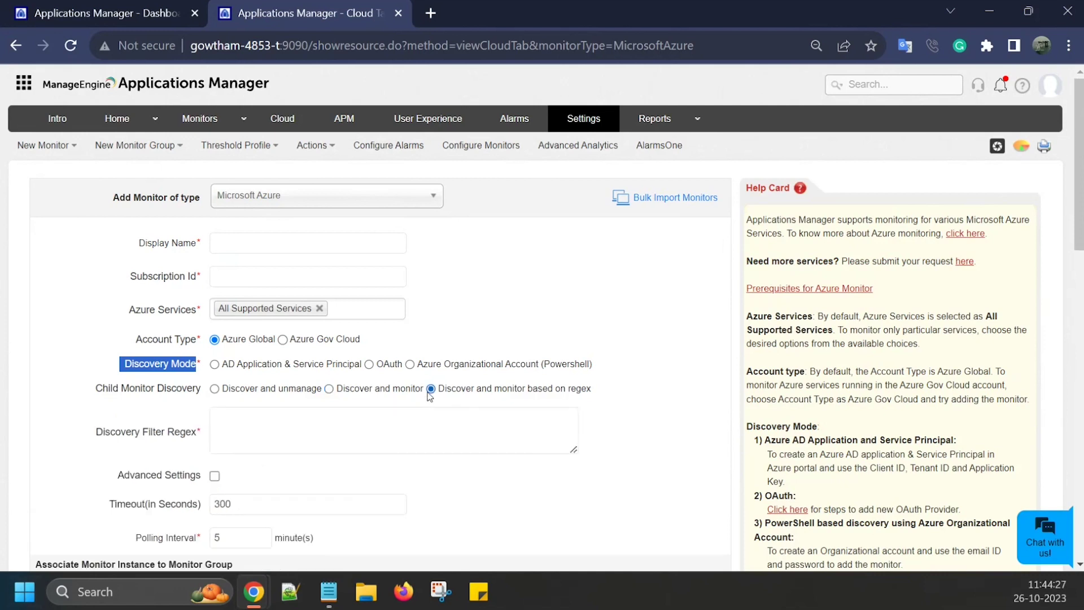
left_click(406, 421)
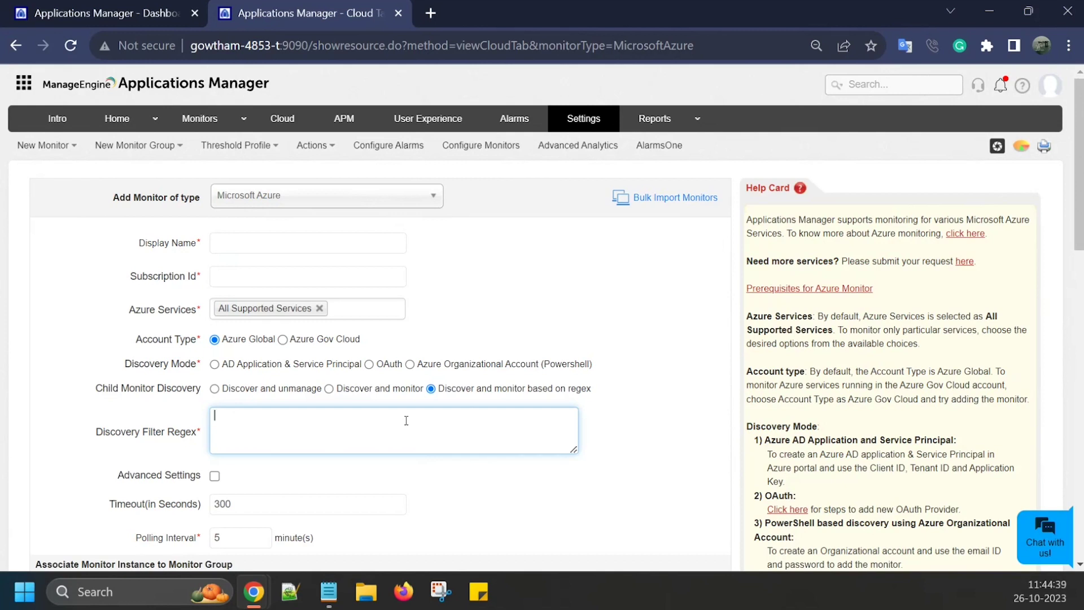
scroll(407, 445, "down", 2)
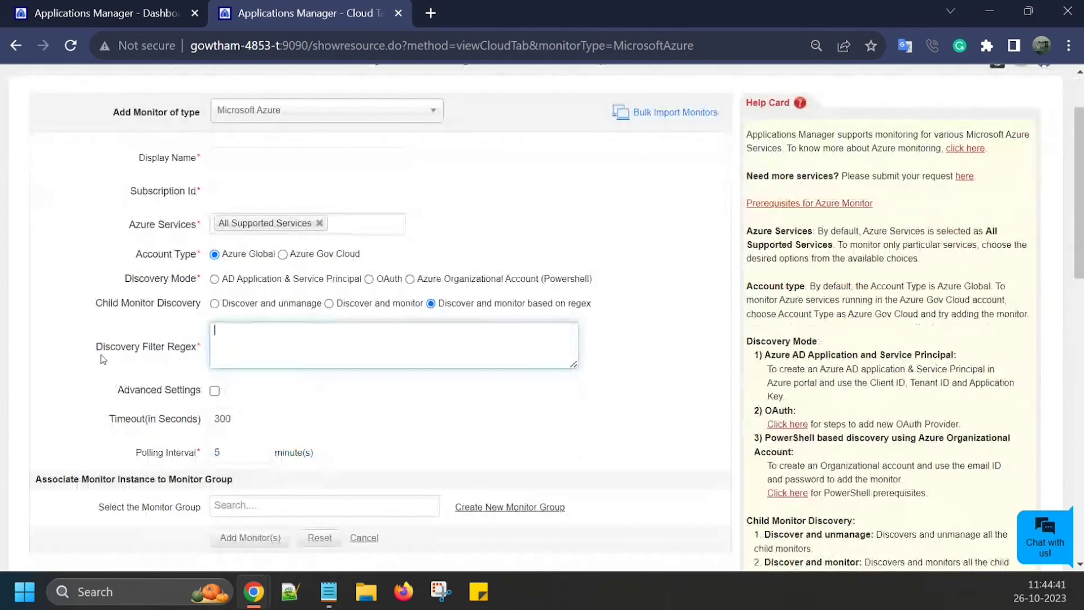
left_click_drag(91, 346, 199, 351)
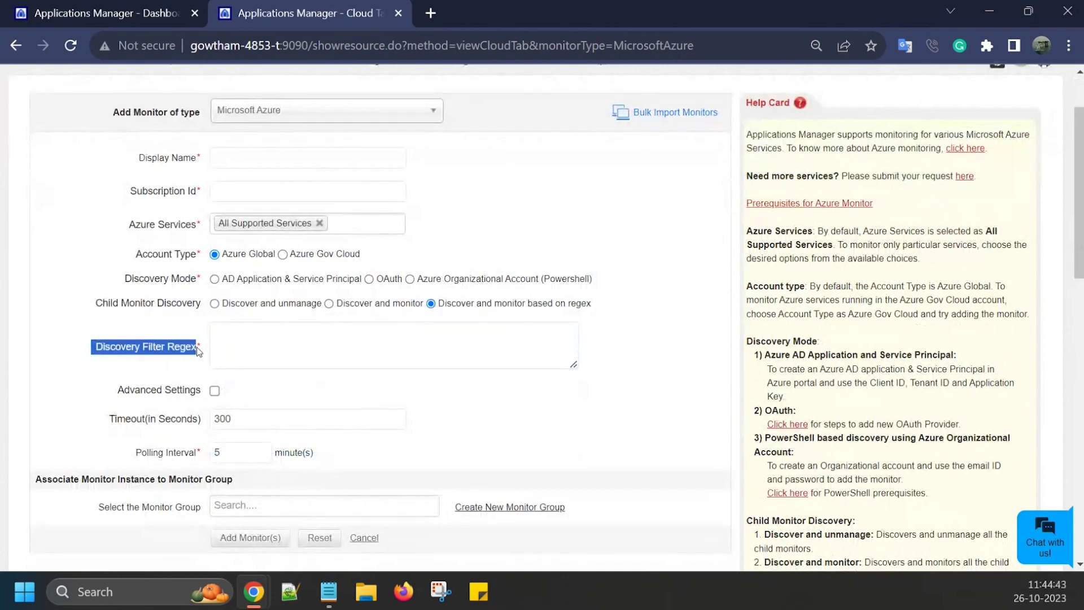
left_click(335, 399)
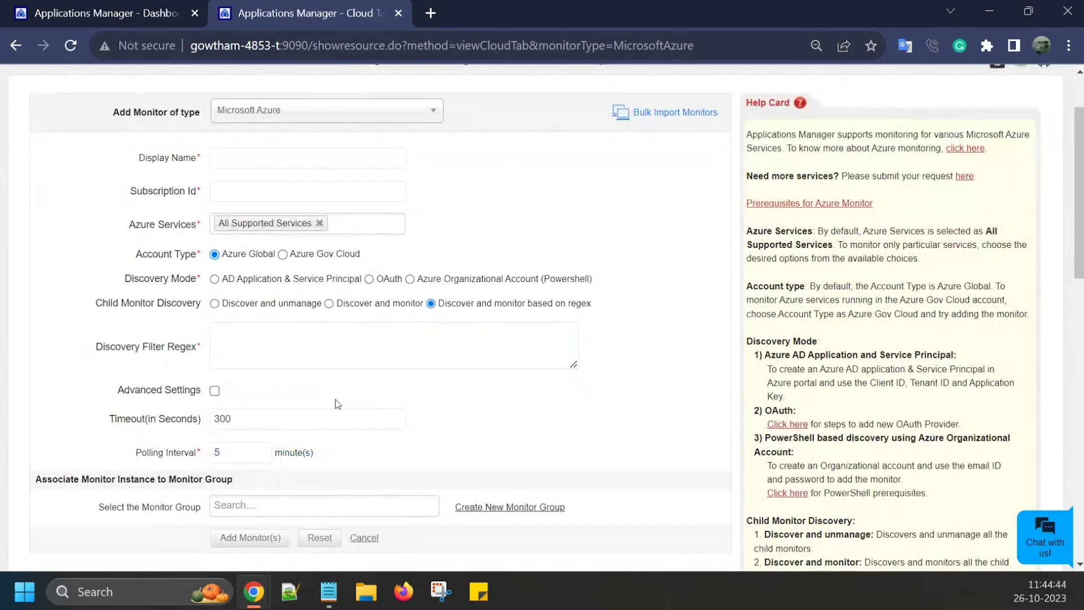
Step: Enable Advanced Settings for the Azure monitor and look at the Action on Deleted Resources options
left_click(214, 391)
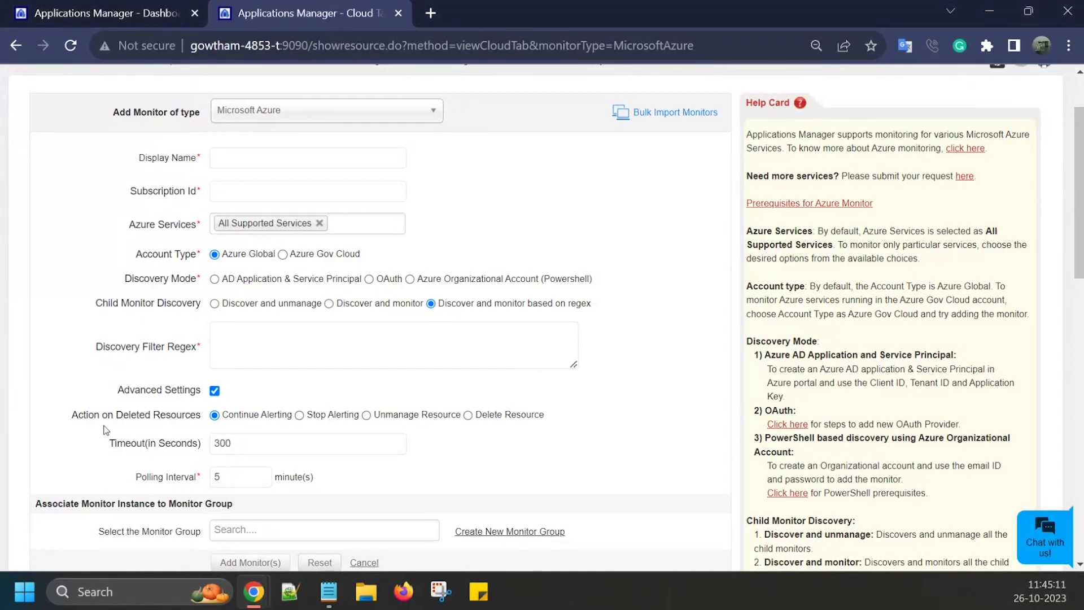
left_click_drag(61, 417, 203, 425)
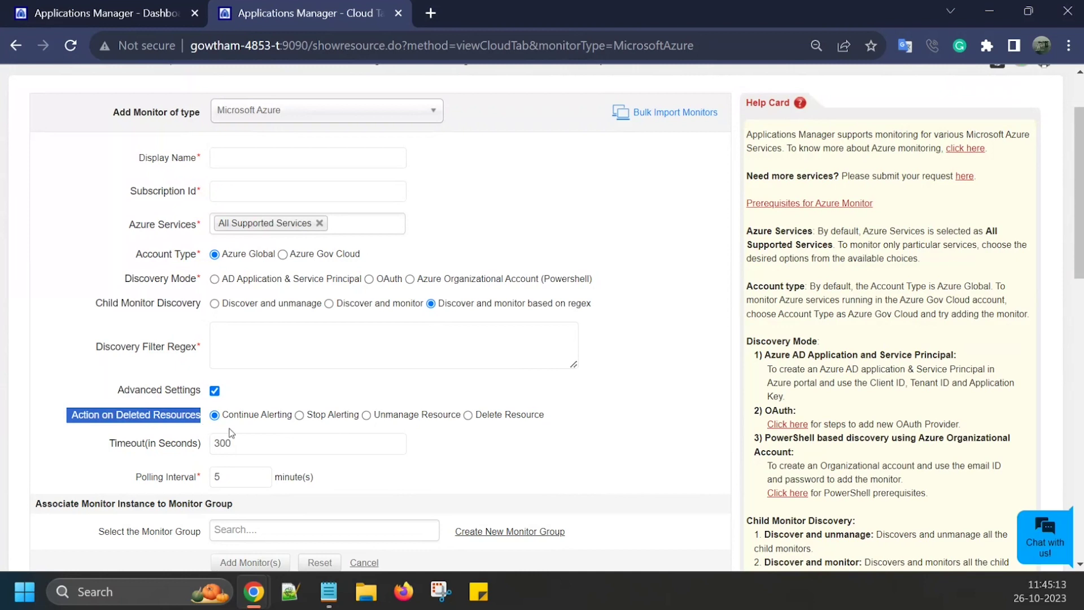
left_click(470, 446)
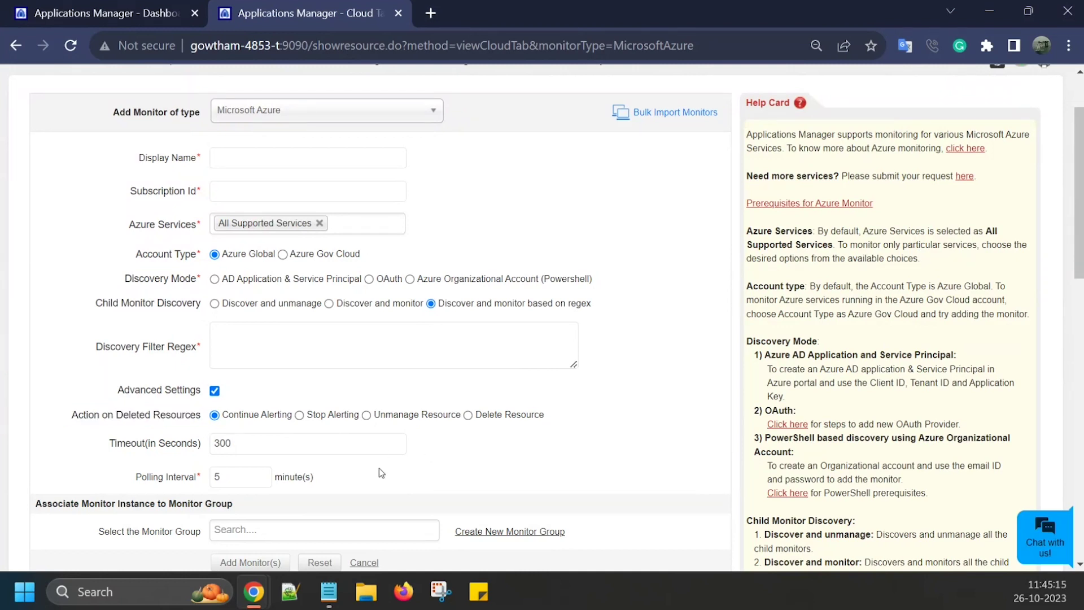
scroll(382, 473, "down", 1)
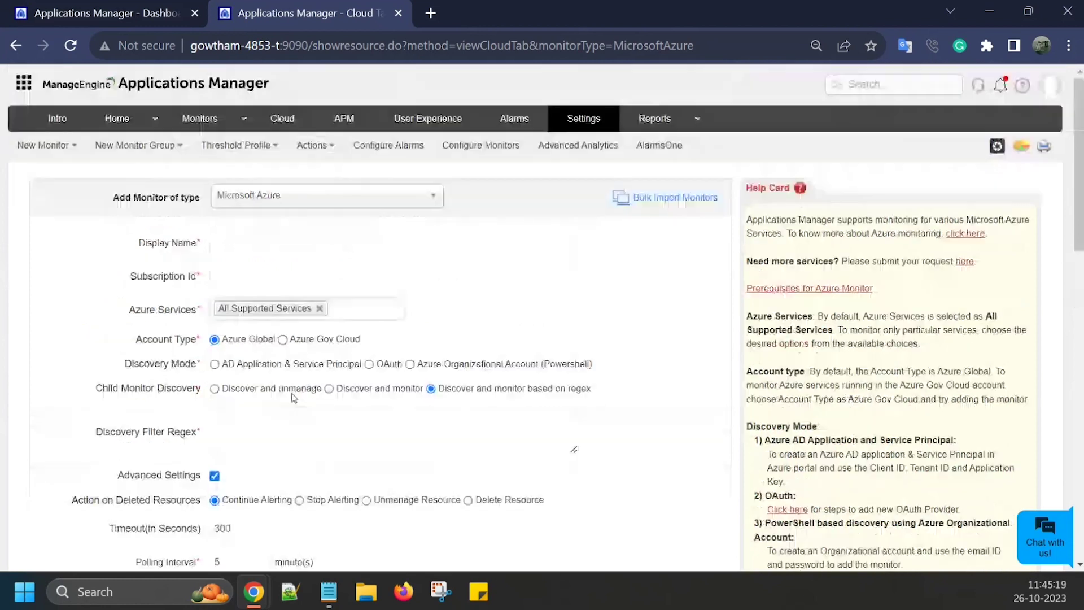
Step: Leave the form and open the existing Azure monitor from the Microsoft Azure entry in the monitors' category view
scroll(280, 316, "up", 3)
left_click(200, 130)
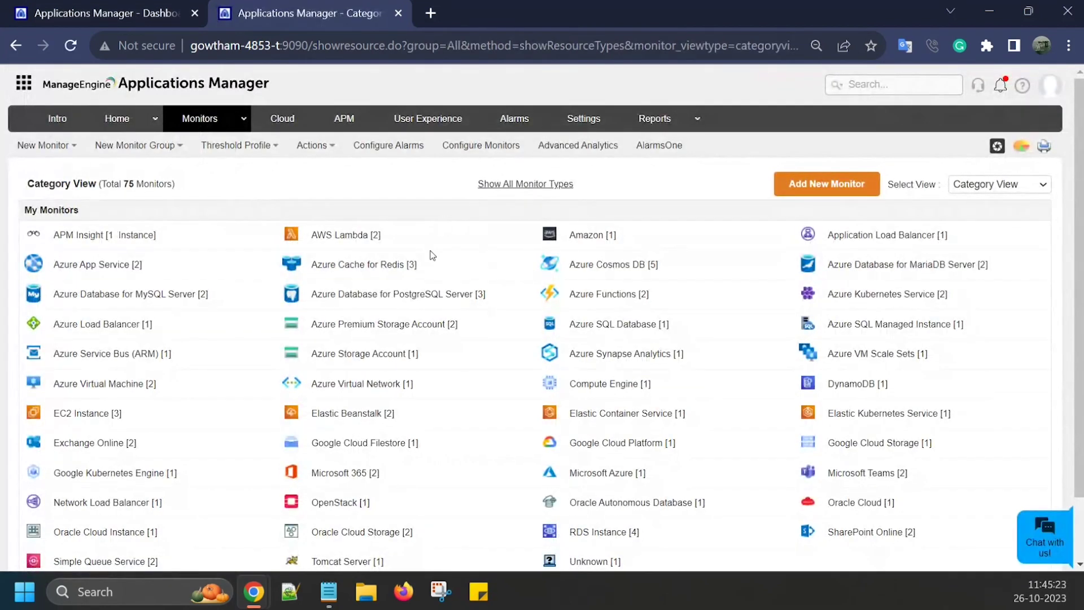
scroll(429, 274, "down", 2)
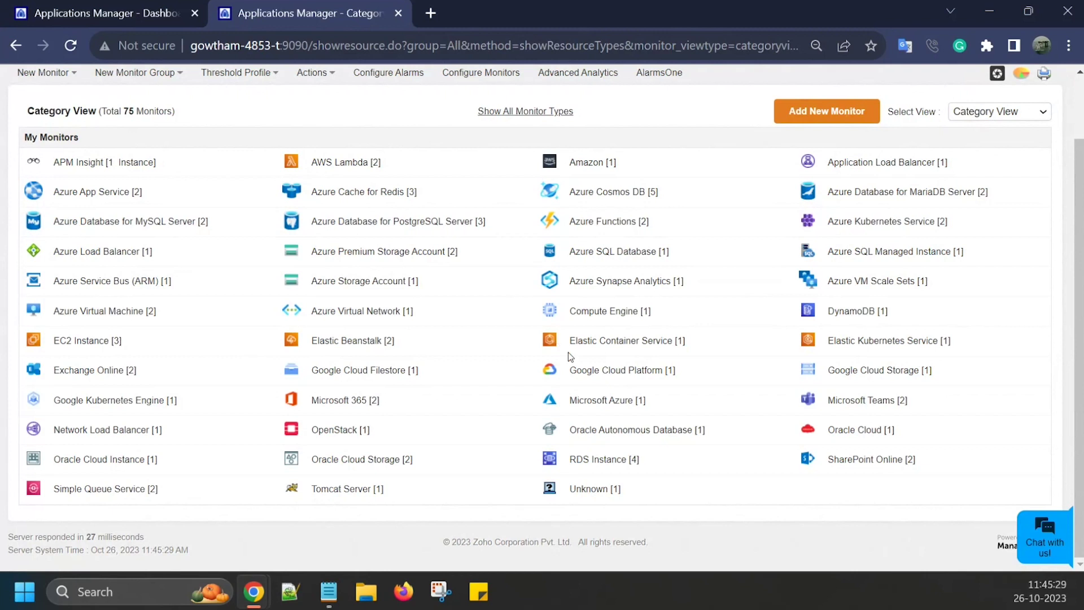
left_click(587, 402)
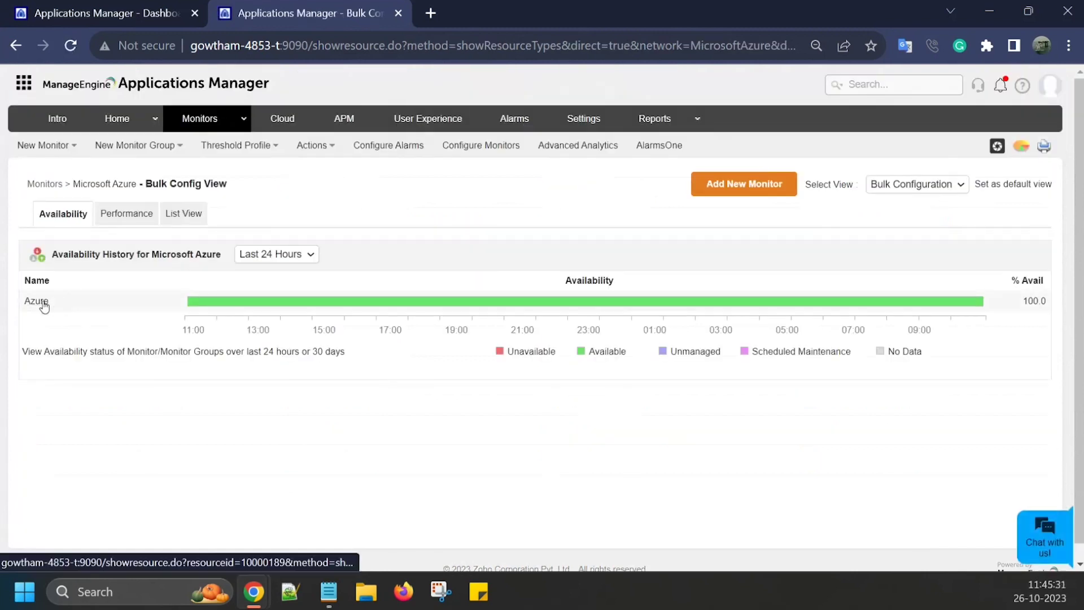
left_click(41, 303)
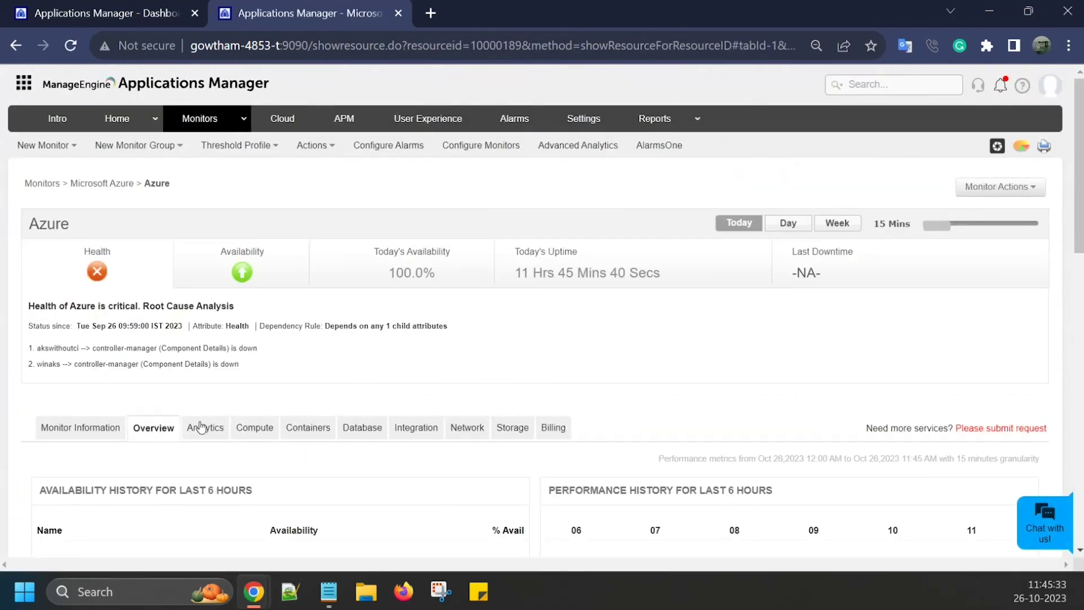
Step: Look through the Azure monitor's Analytics, Compute, Containers, Database, Integration and Network details
left_click(199, 427)
left_click(252, 434)
left_click(305, 430)
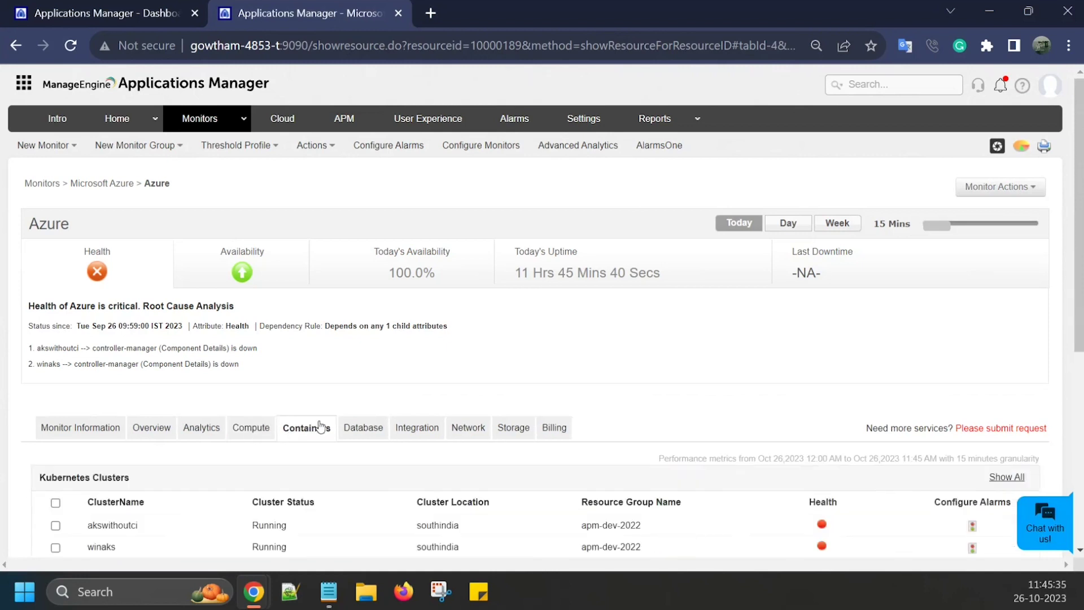
left_click(365, 432)
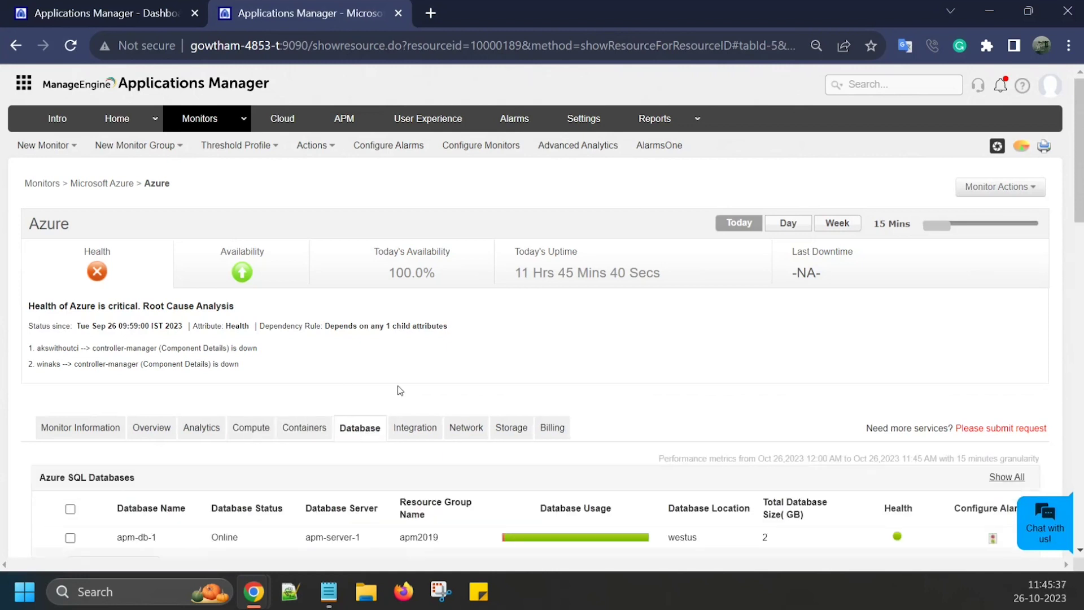
left_click(409, 430)
left_click(473, 430)
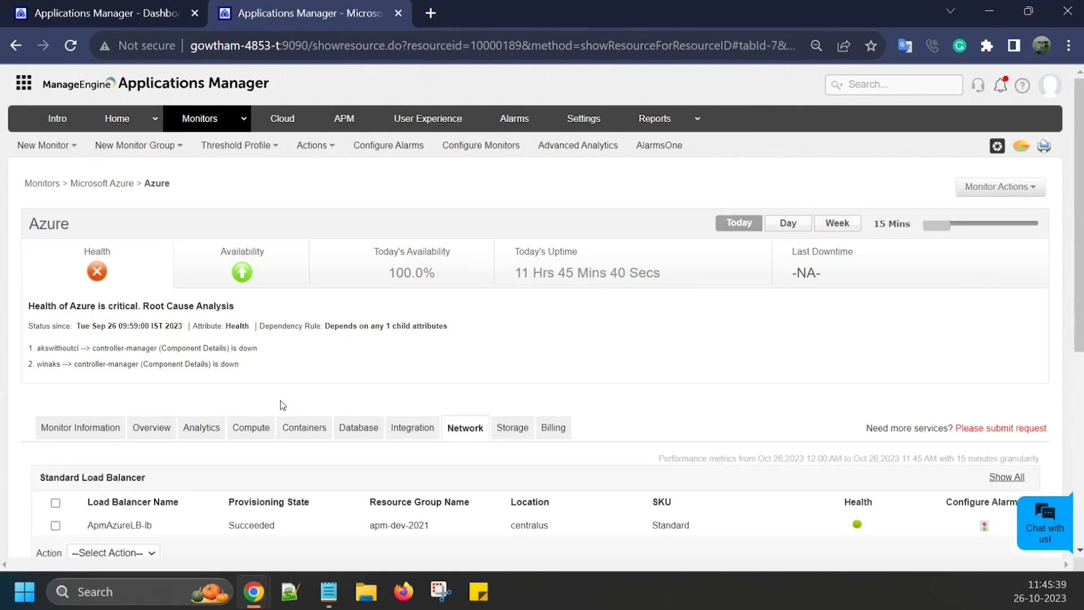
Step: Look through the Azure monitor's Overview, examining the number of Azure virtual machines provisioned under Compute Resources
left_click(152, 429)
scroll(259, 328, "down", 6)
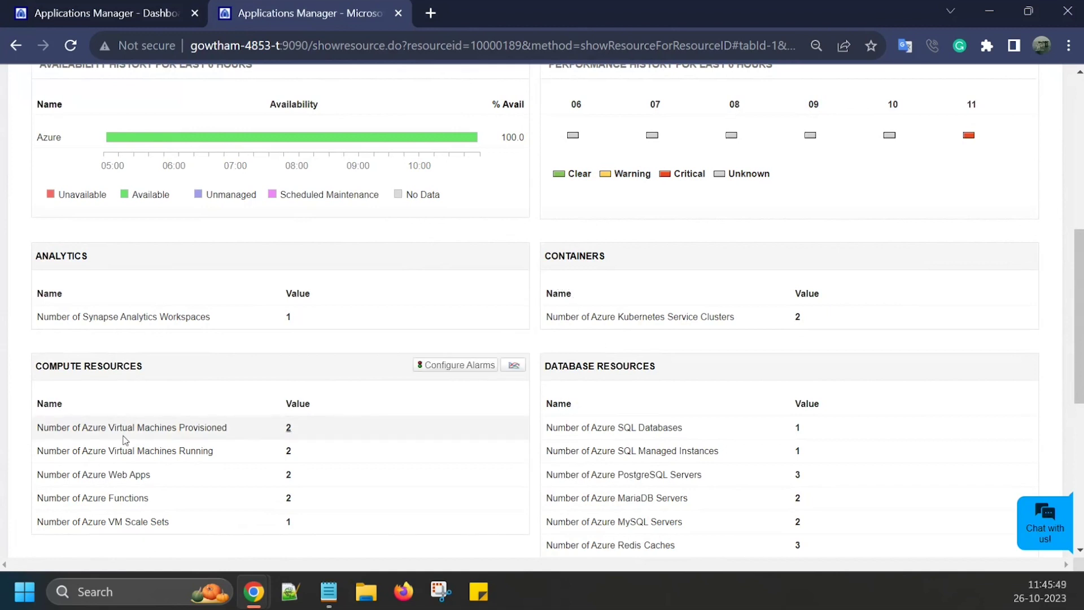
left_click_drag(38, 428, 232, 431)
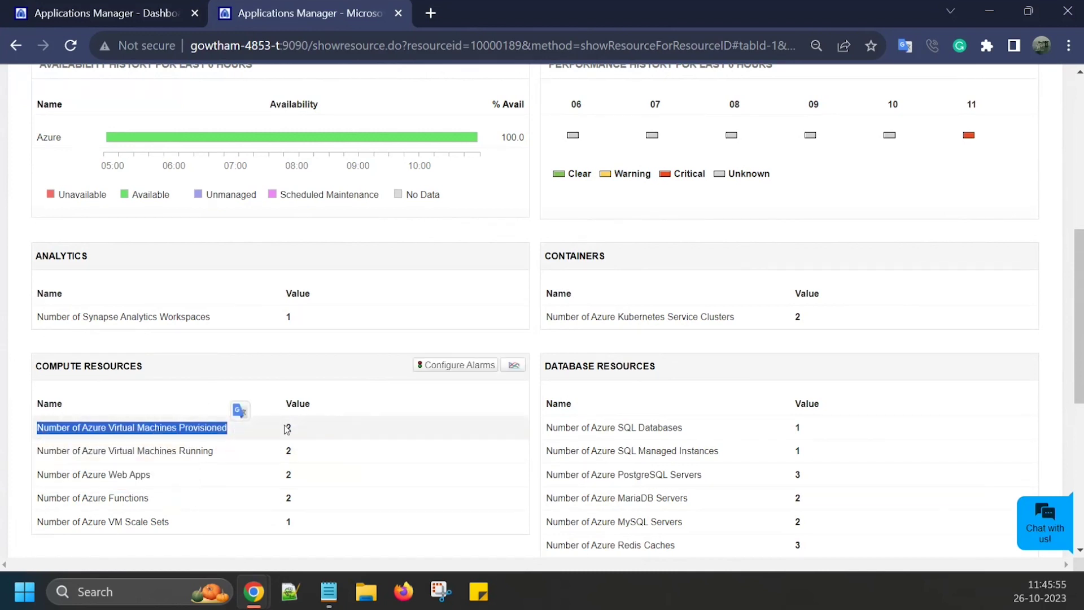
scroll(392, 477, "up", 5)
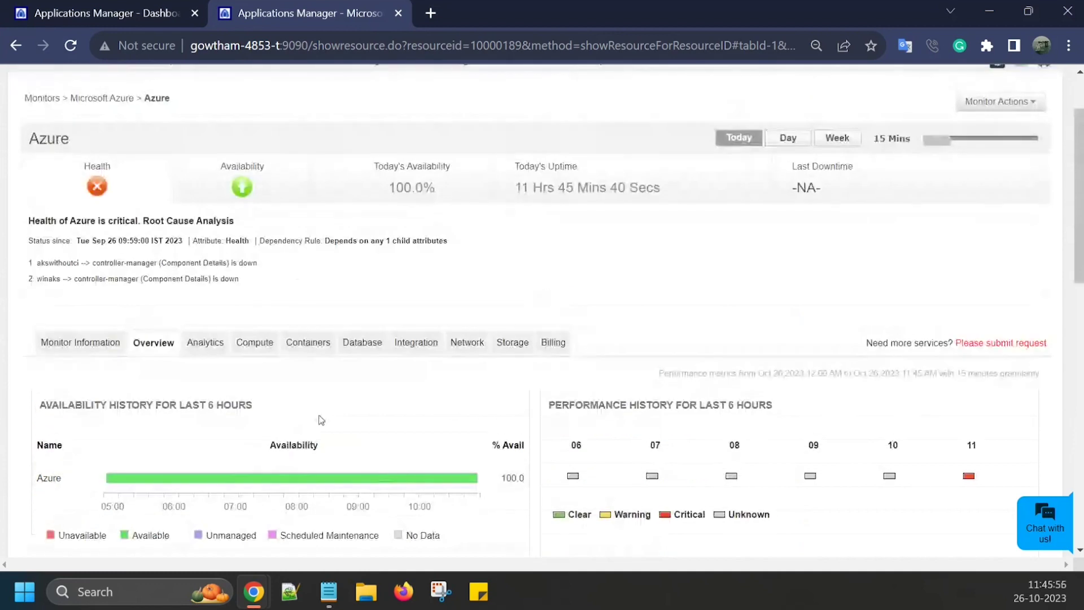
Step: Examine the Azure monitor's Compute details, covering Virtual Machines, Azure App Service (Web Apps) and Azure Functions
left_click(251, 357)
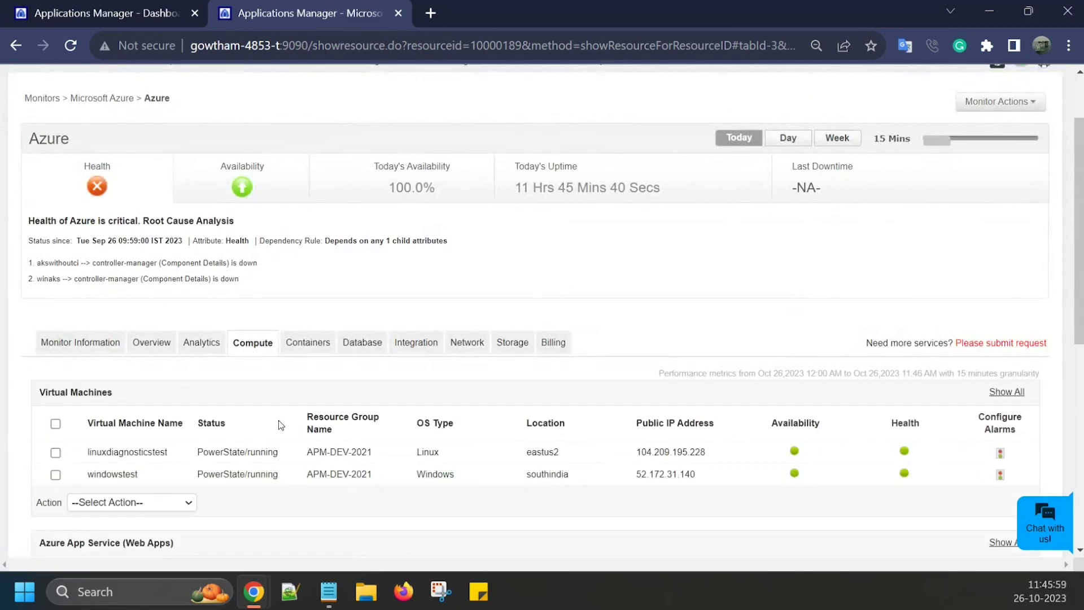
scroll(279, 424, "down", 1)
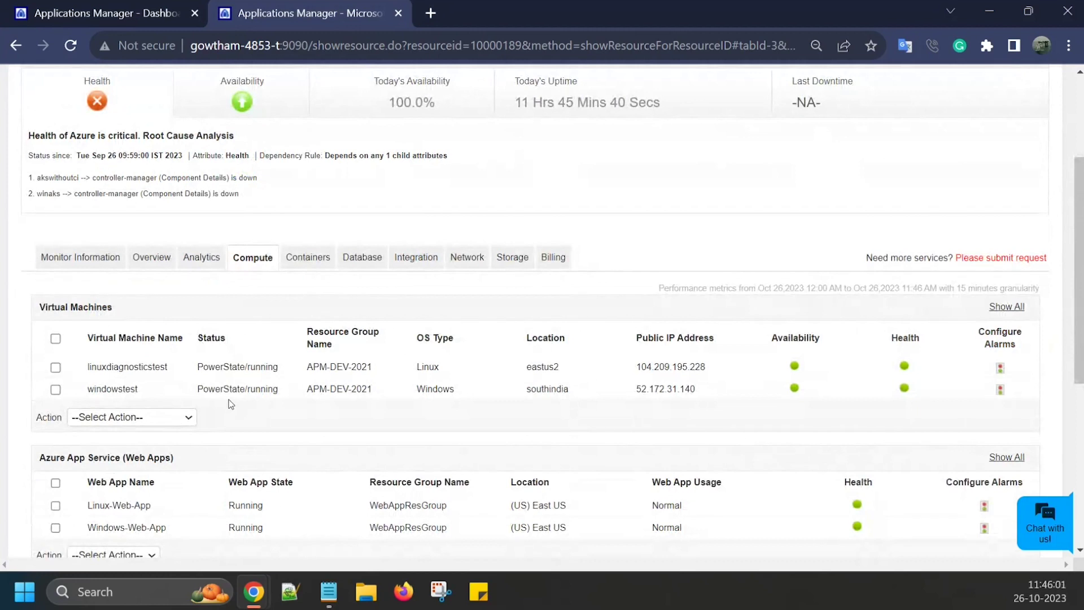
scroll(229, 398, "down", 1)
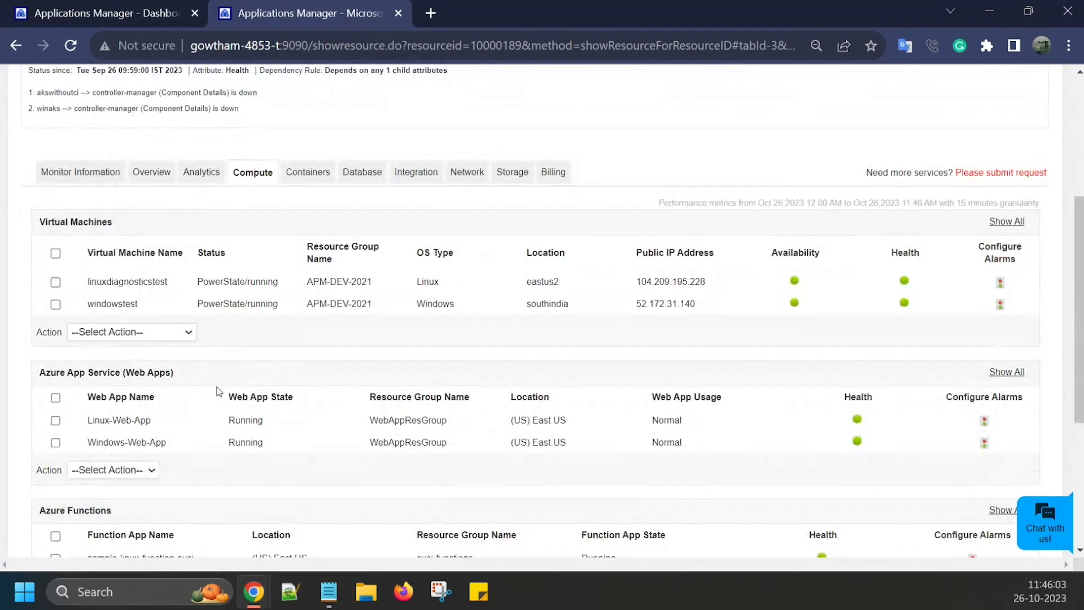
scroll(228, 418, "down", 1)
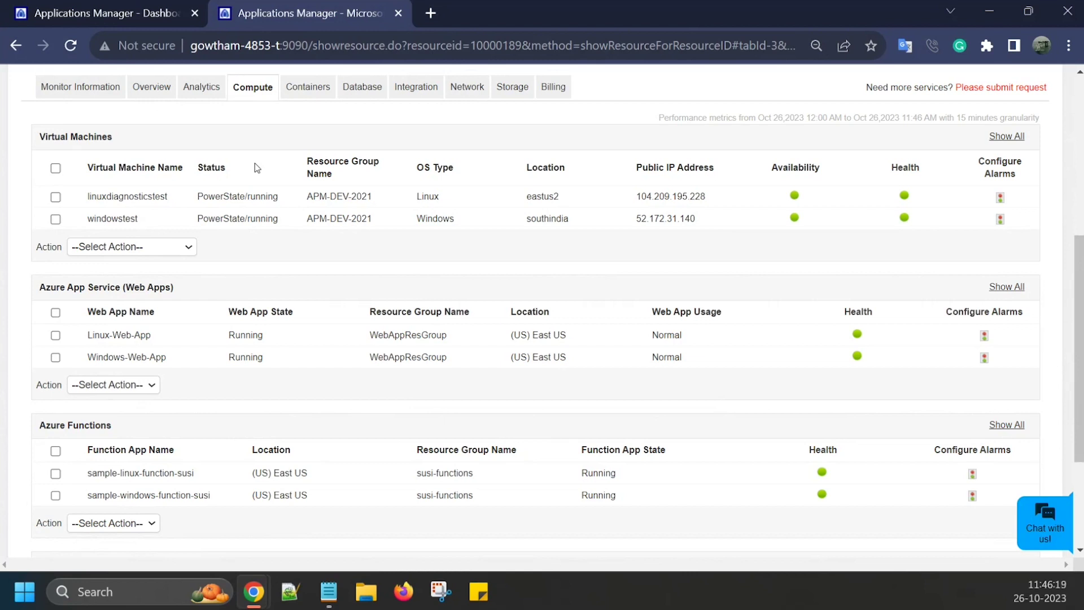
Step: Open the linuxdiagnosticstest virtual machine and look through its overview, including CPU utilization and CPU credits
left_click(141, 199)
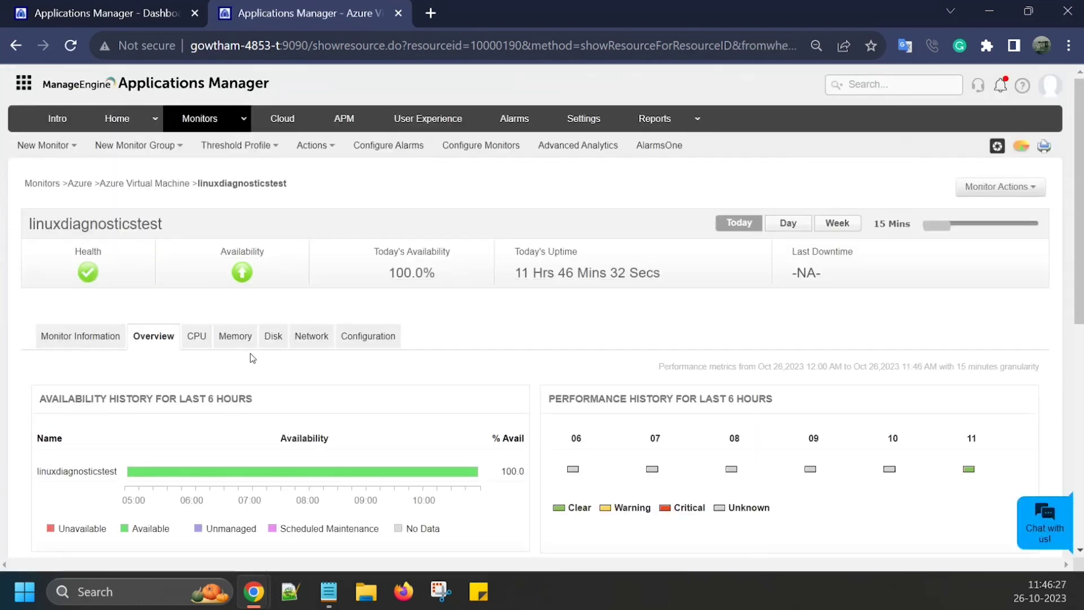
scroll(198, 351, "down", 5)
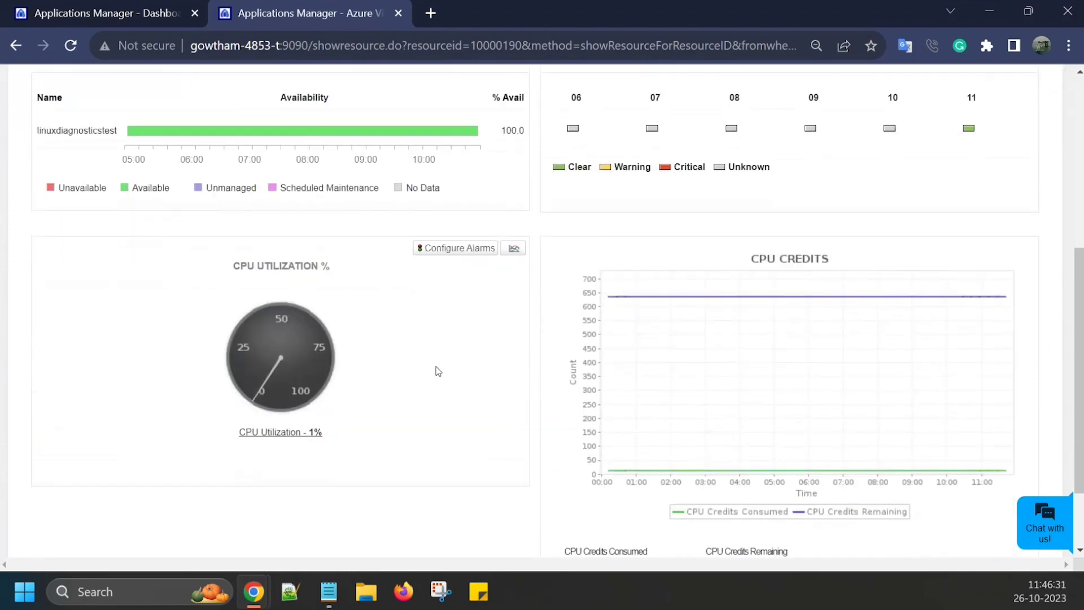
scroll(779, 367, "up", 3)
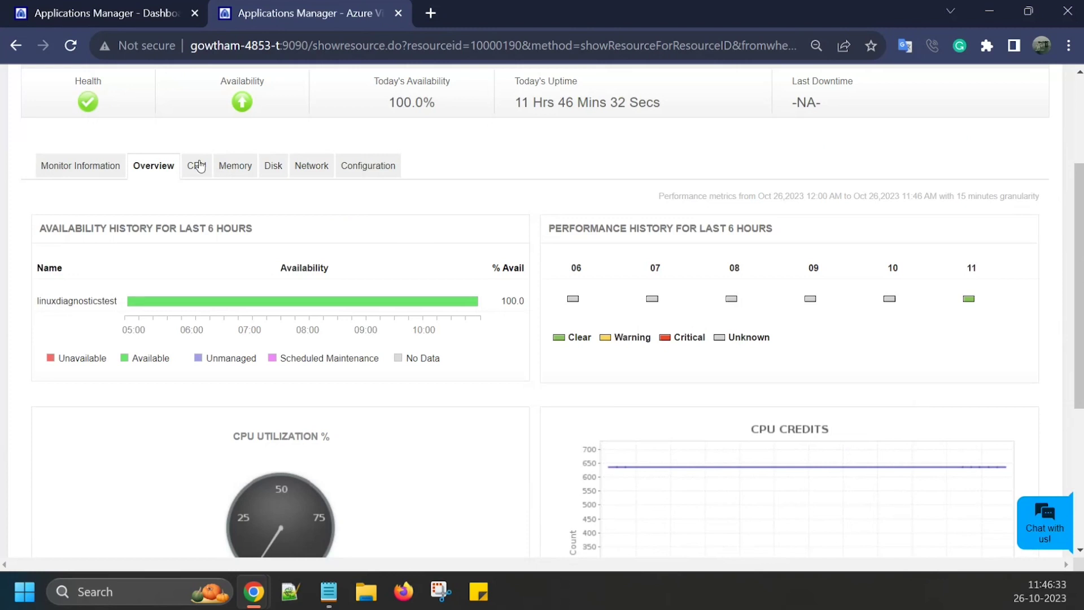
Step: Examine the CPU metrics and memory details of the linuxdiagnosticstest virtual machine
left_click(199, 165)
scroll(417, 262, "down", 2)
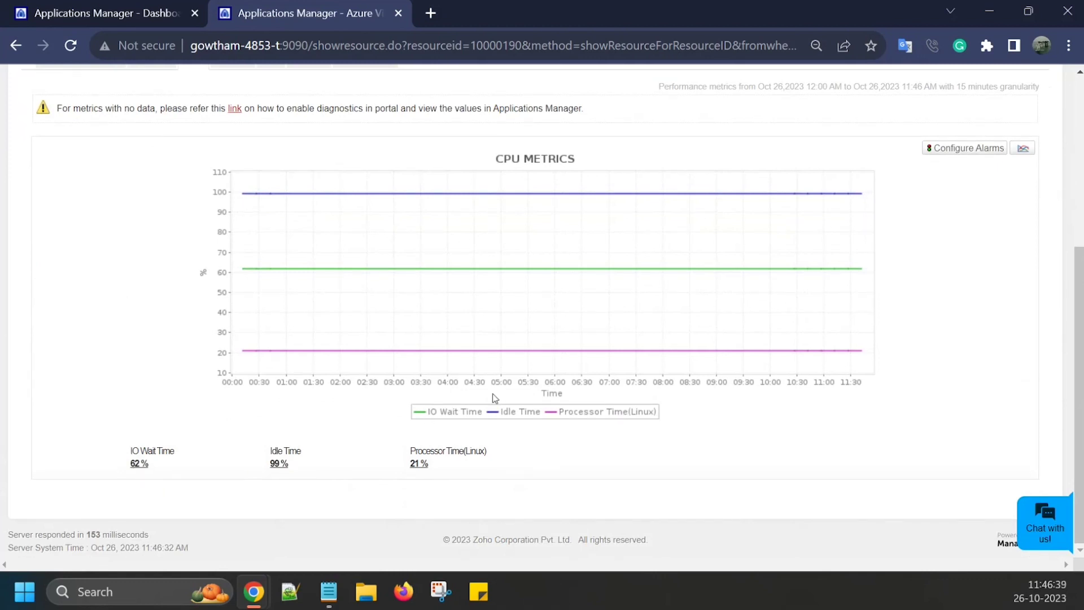
scroll(684, 413, "up", 3)
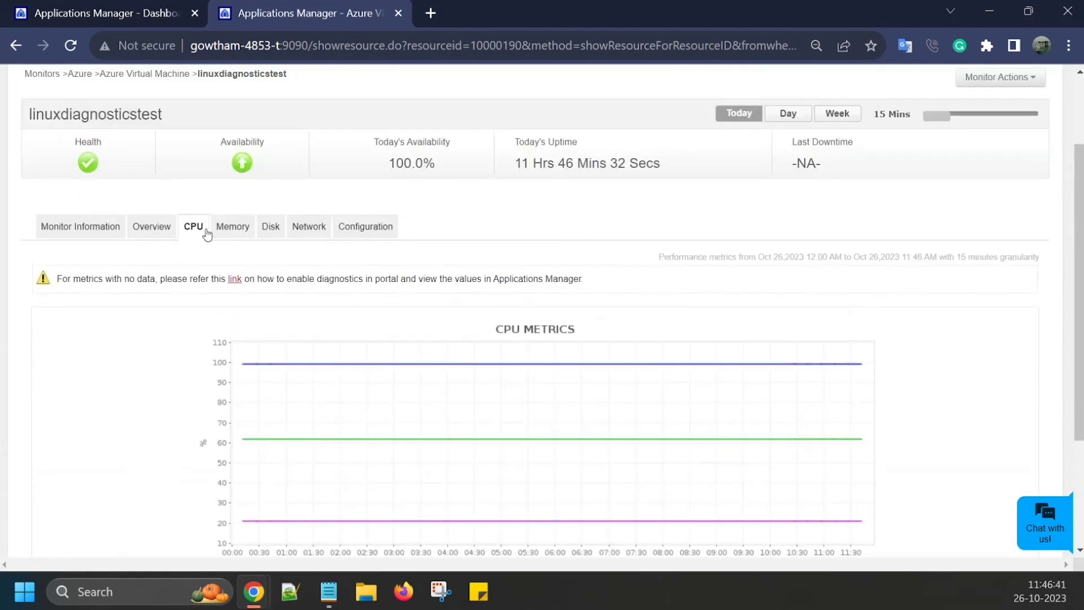
left_click(233, 227)
scroll(252, 243, "down", 3)
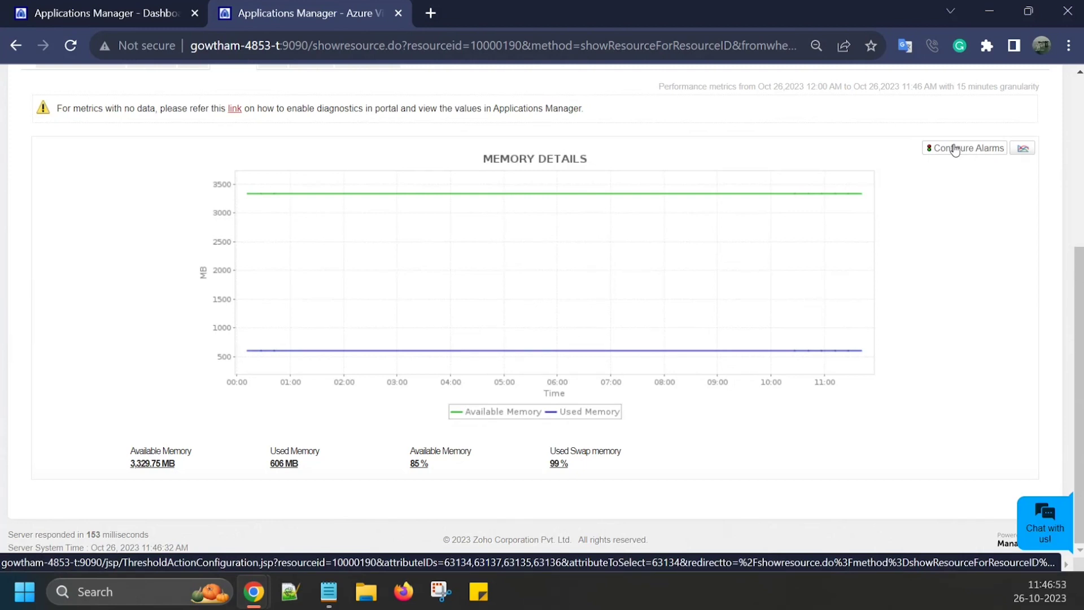
scroll(729, 218, "up", 4)
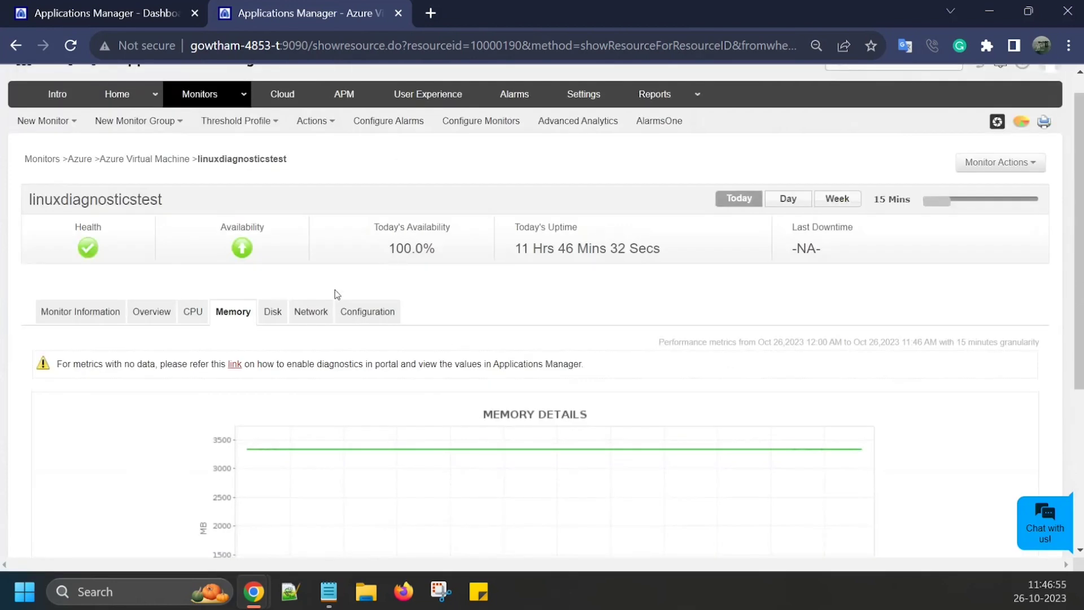
Step: Look through the virtual machine's Disk metrics, from disk bytes and operations to IO latency and Disk Spacing
left_click(269, 316)
scroll(376, 324, "down", 10)
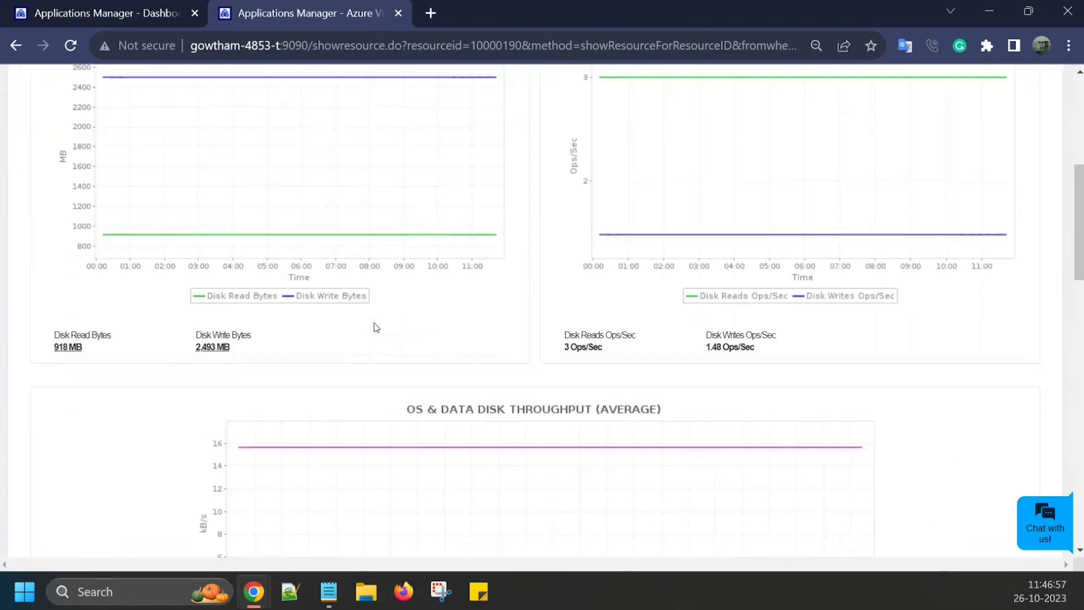
scroll(377, 325, "down", 15)
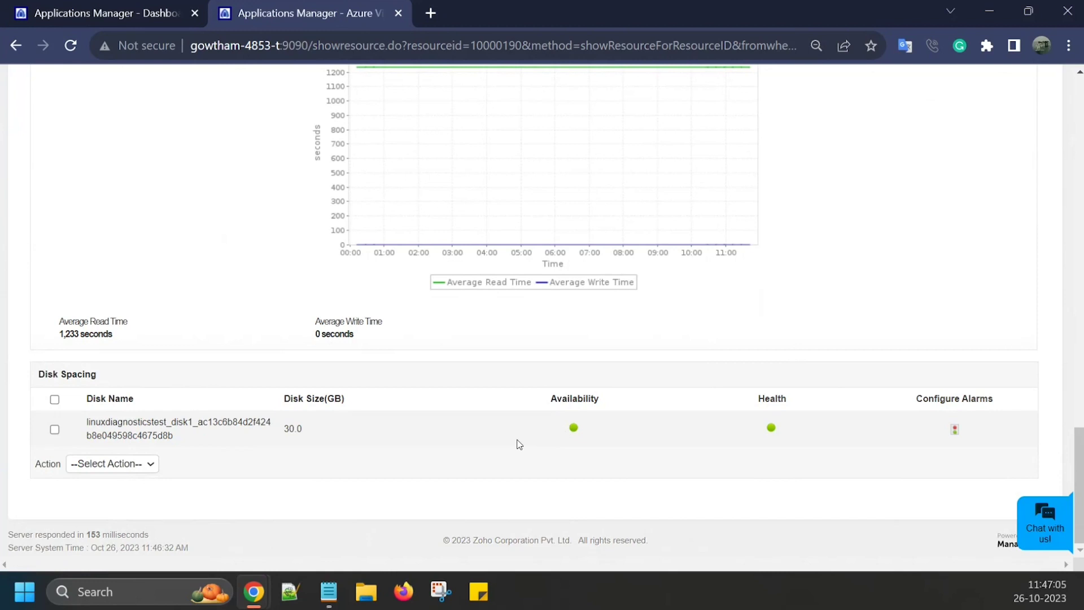
scroll(602, 437, "up", 15)
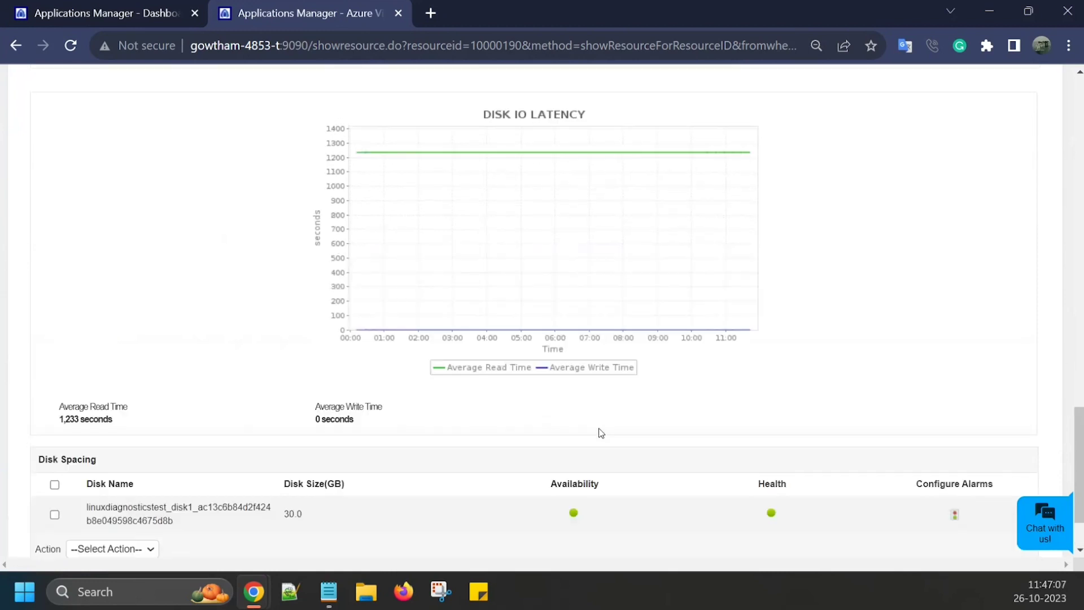
scroll(548, 276, "up", 8)
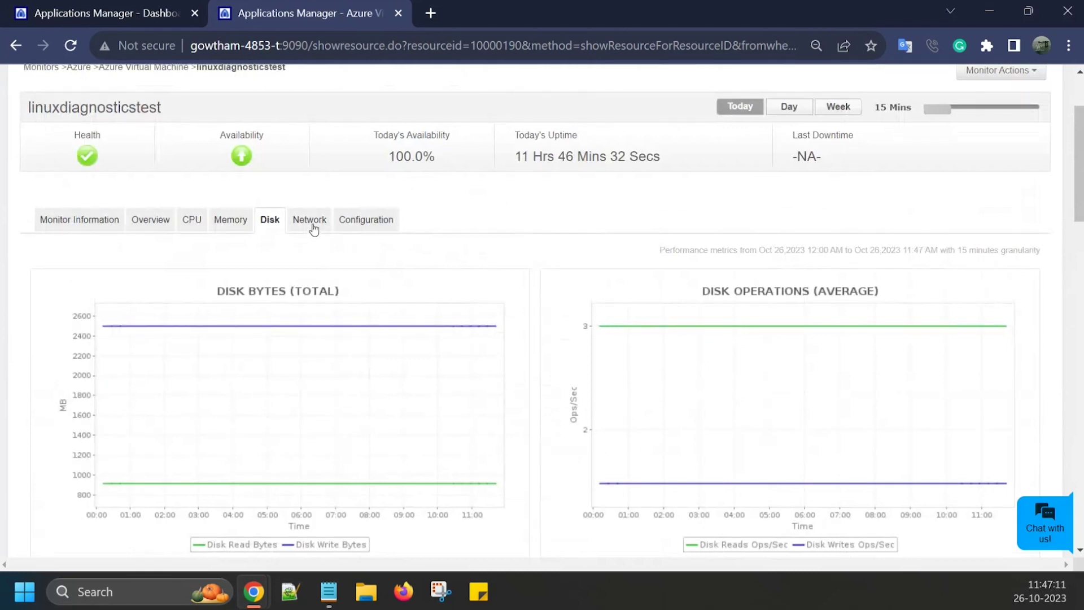
scroll(325, 235, "up", 2)
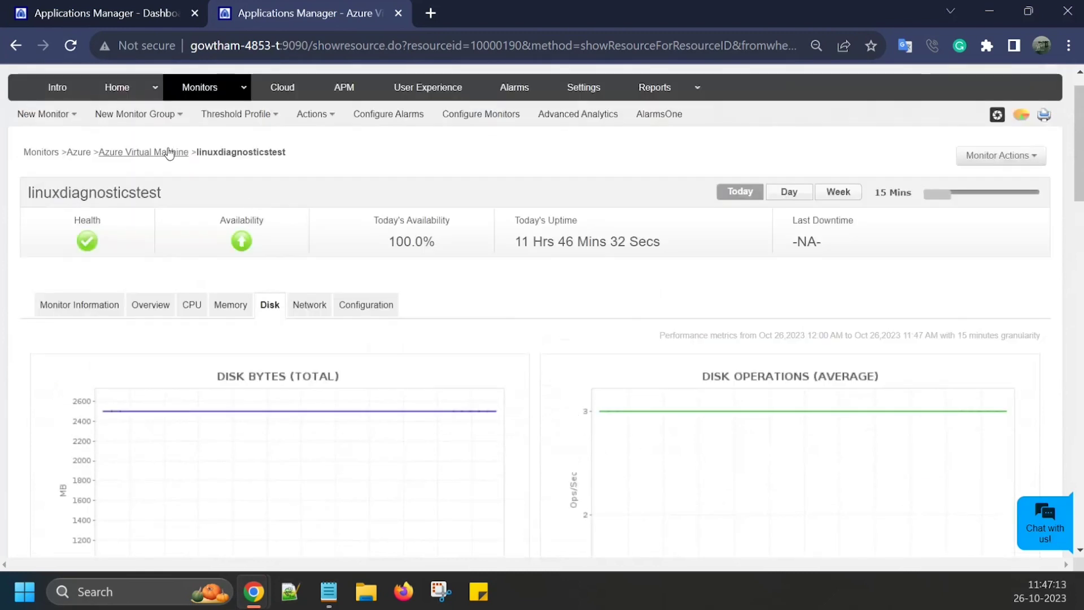
Step: Return to the parent Azure monitor and look through its Database resources
left_click(84, 154)
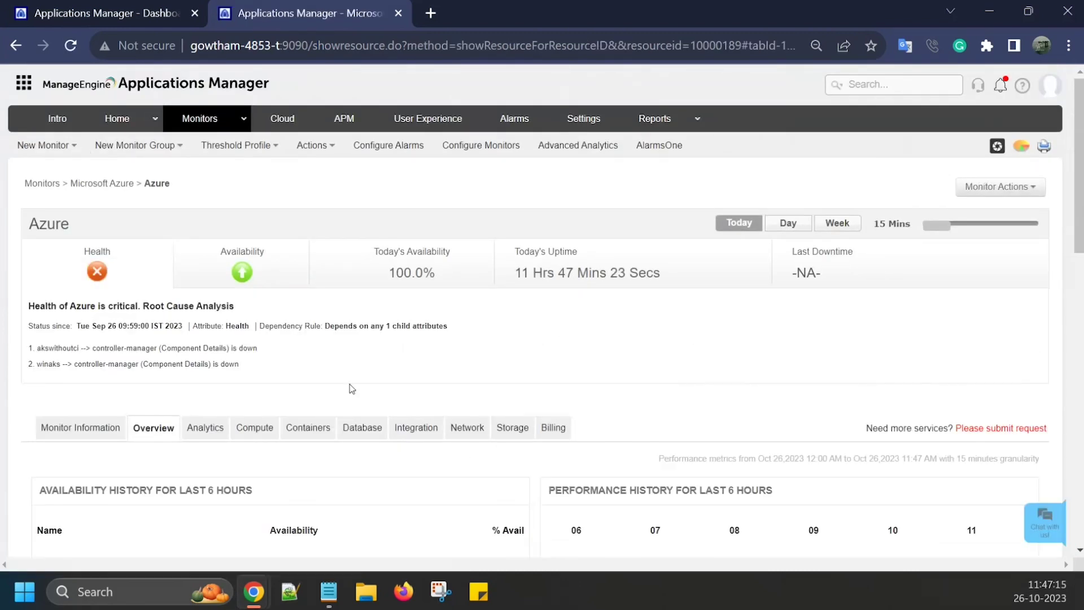
left_click(359, 428)
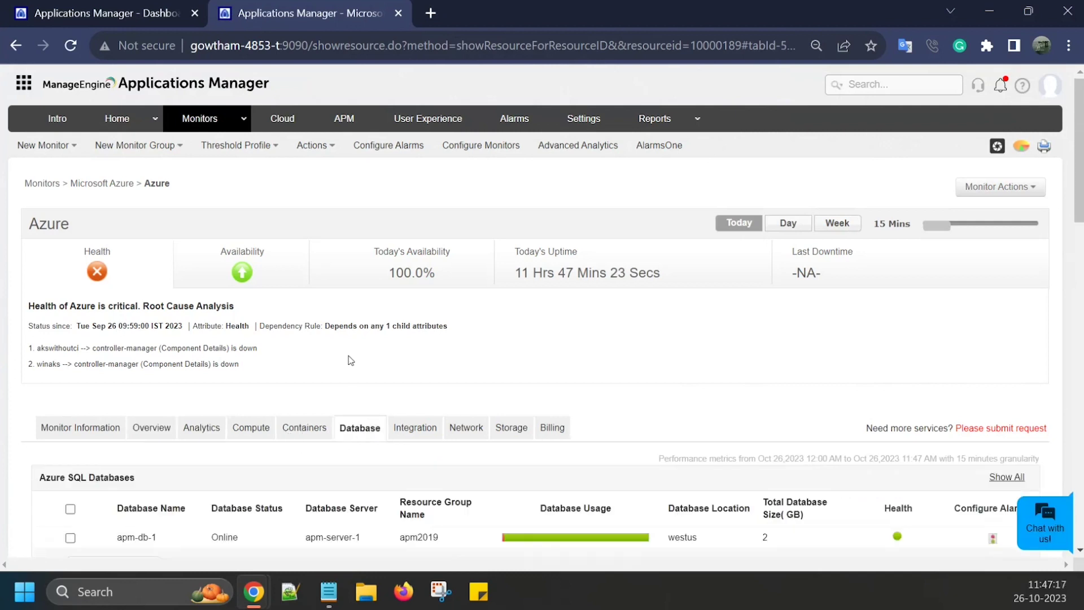
scroll(353, 316, "down", 5)
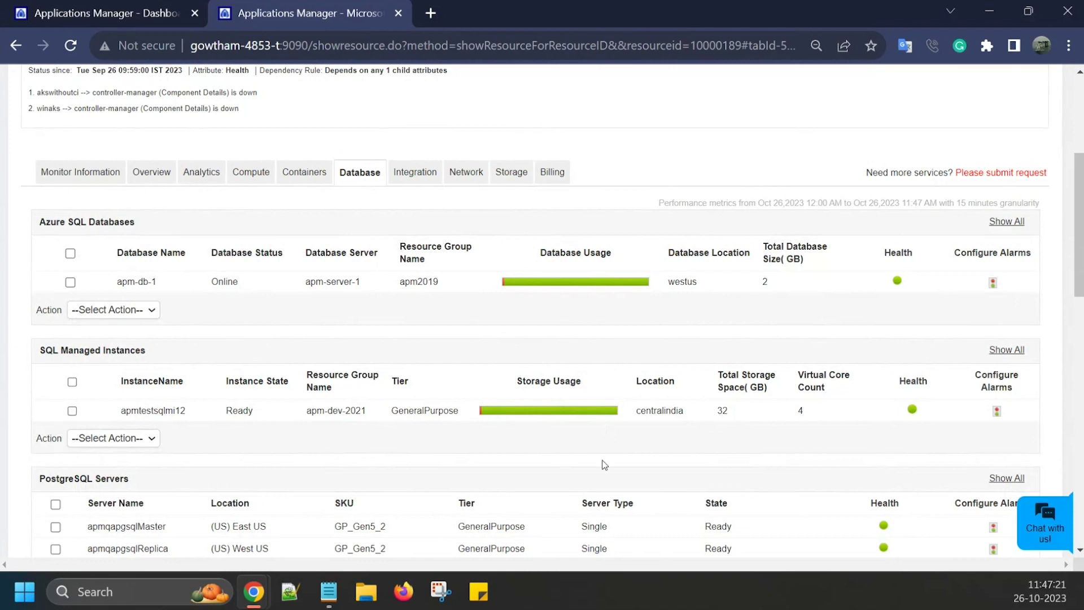
Step: Open the apm-db-1 Azure SQL database and examine its Top Queries by CPU, highlighting the first query's text
left_click(139, 282)
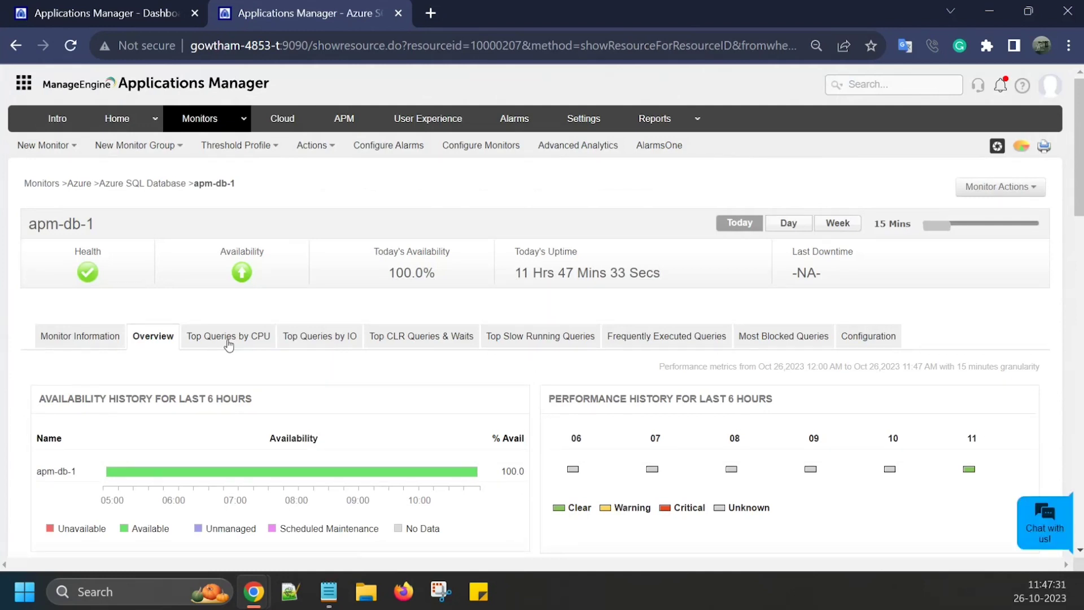
left_click(228, 340)
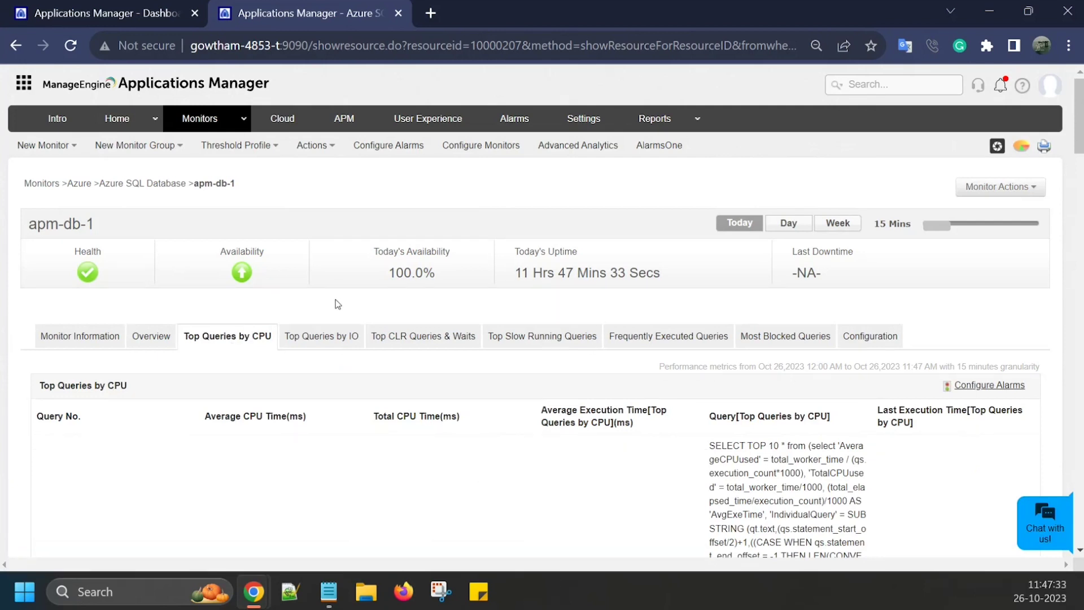
scroll(284, 311, "down", 1)
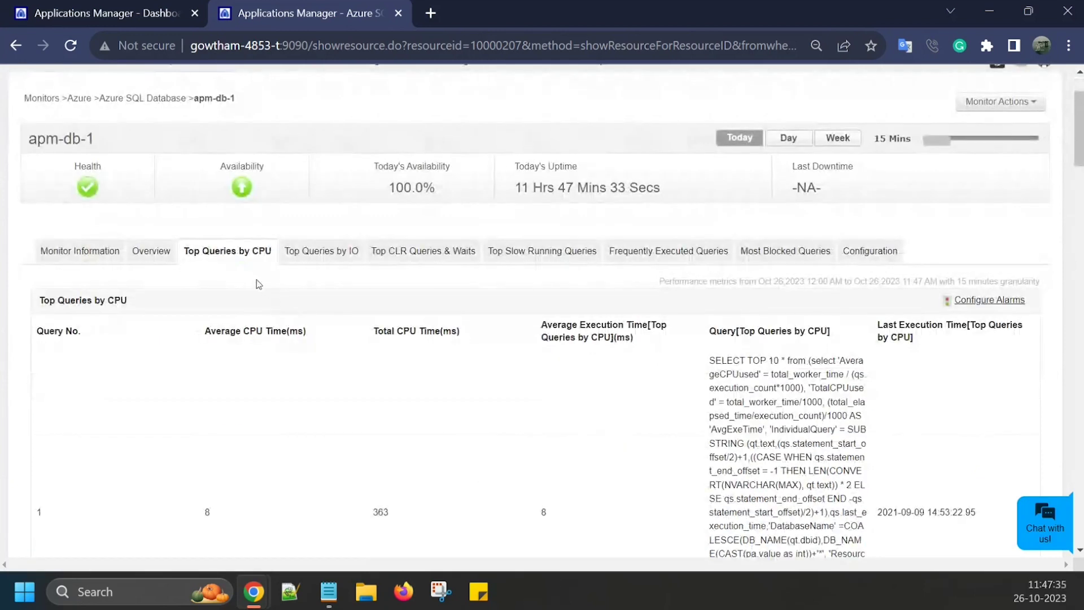
scroll(527, 314, "down", 3)
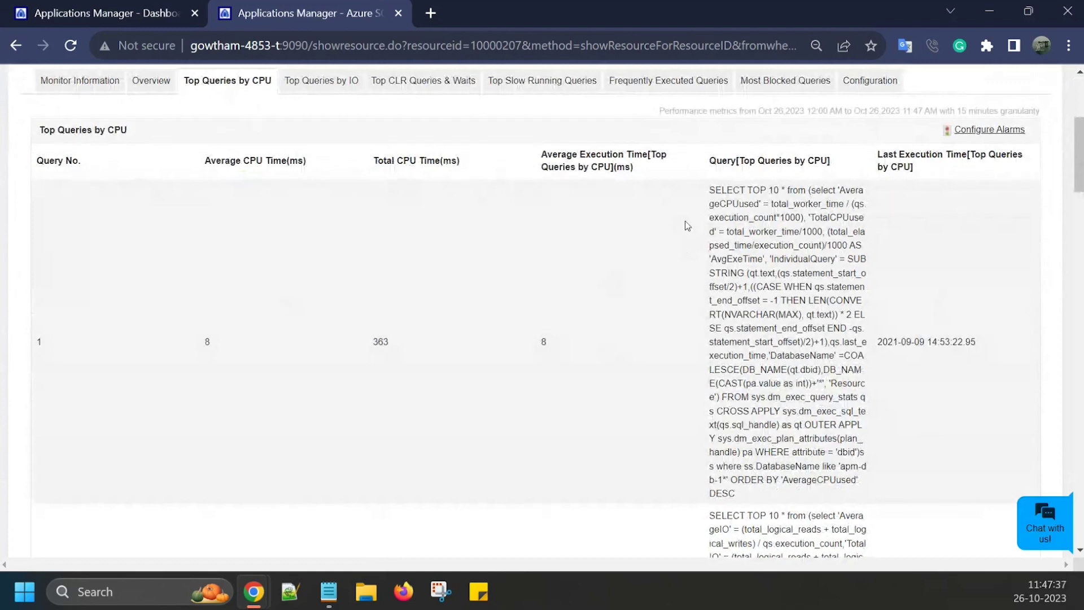
left_click_drag(704, 184, 761, 493)
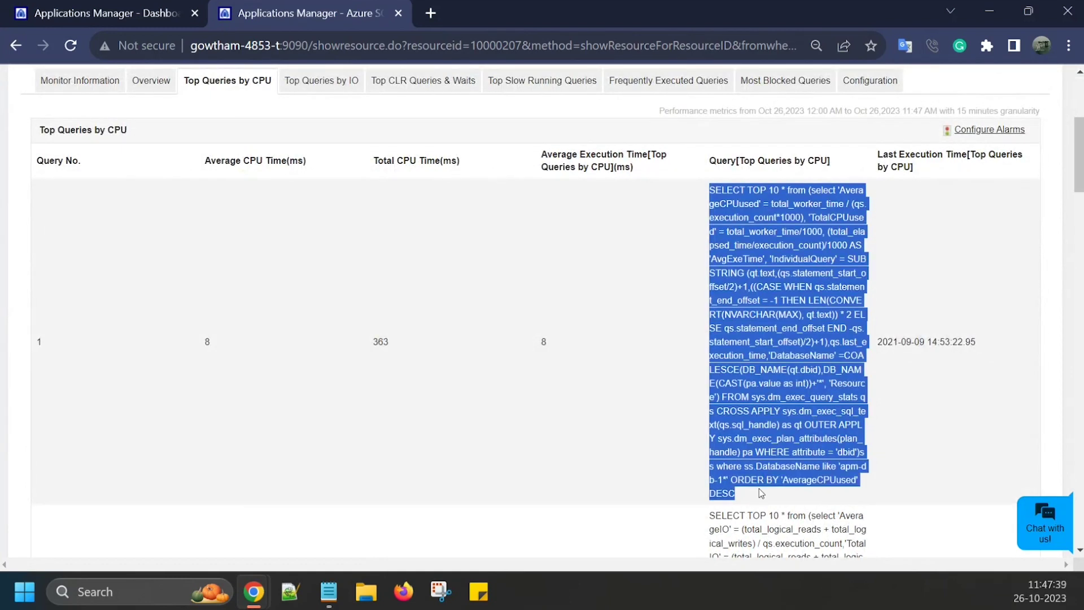
scroll(545, 411, "up", 1)
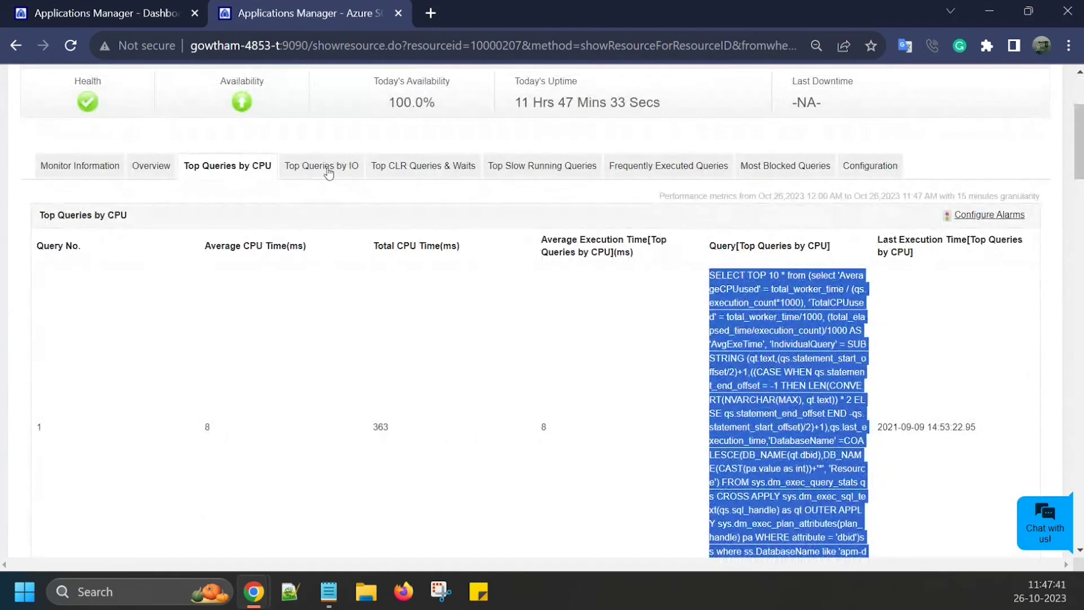
Step: Review the Top Slow Running, Frequently Executed and Most Blocked Queries of apm-db-1
left_click(547, 175)
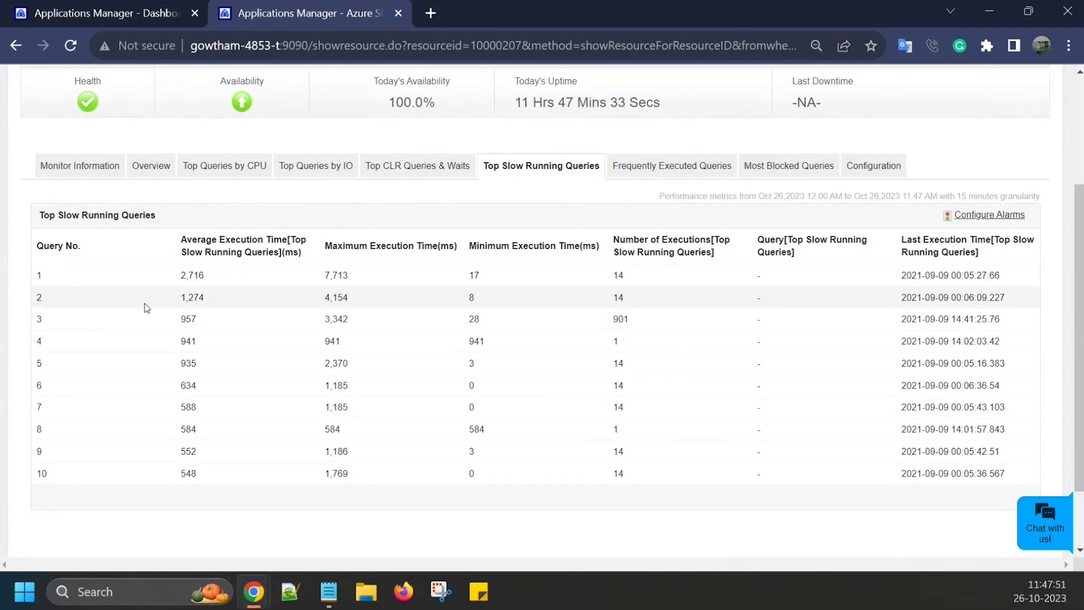
left_click(645, 170)
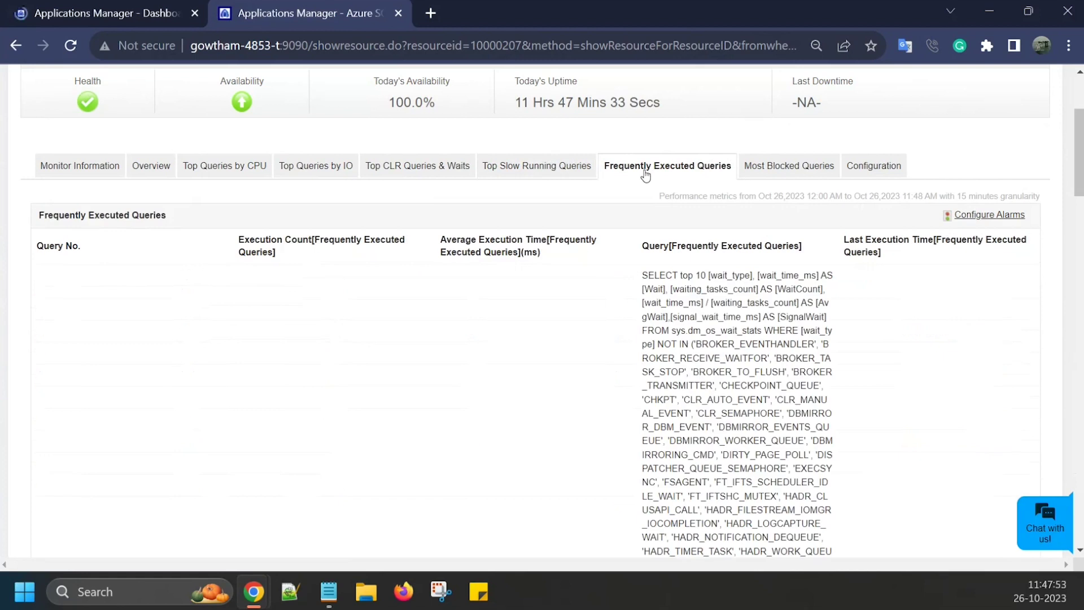
scroll(709, 218, "down", 3)
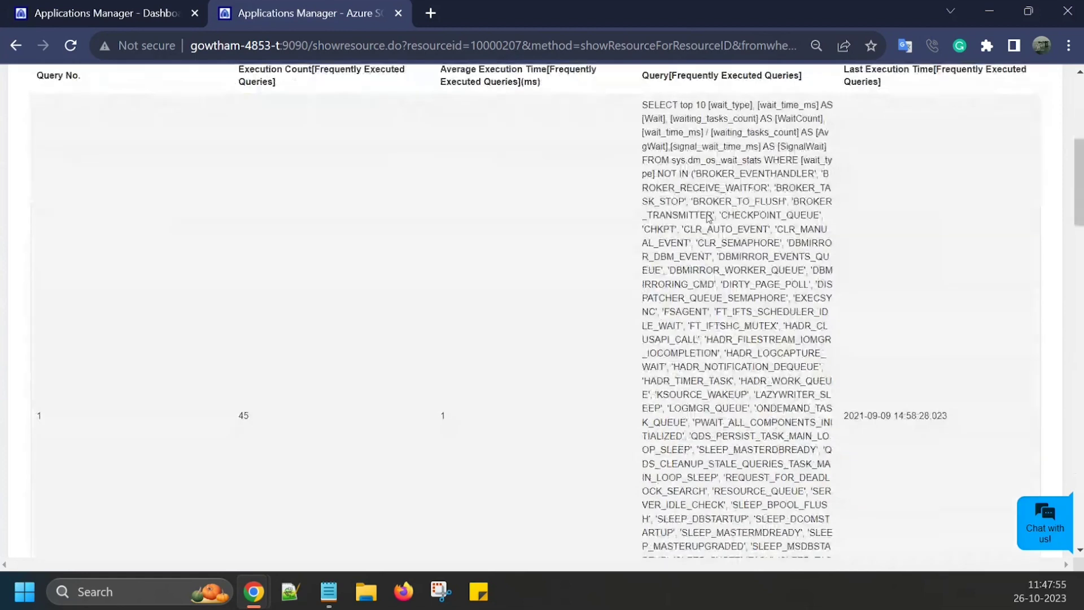
scroll(666, 217, "down", 15)
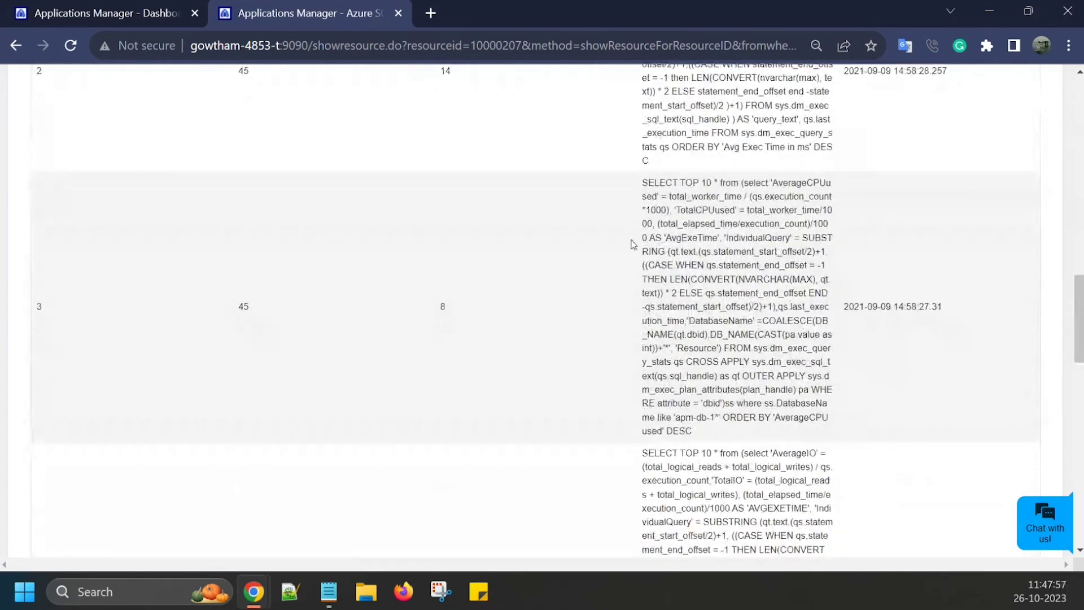
scroll(620, 250, "up", 20)
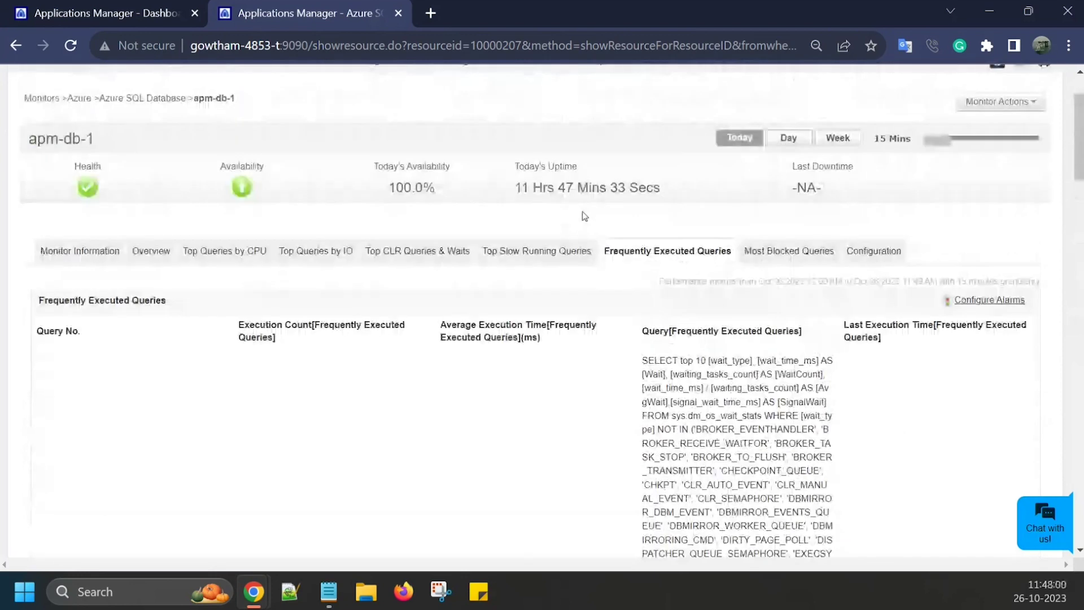
left_click(783, 254)
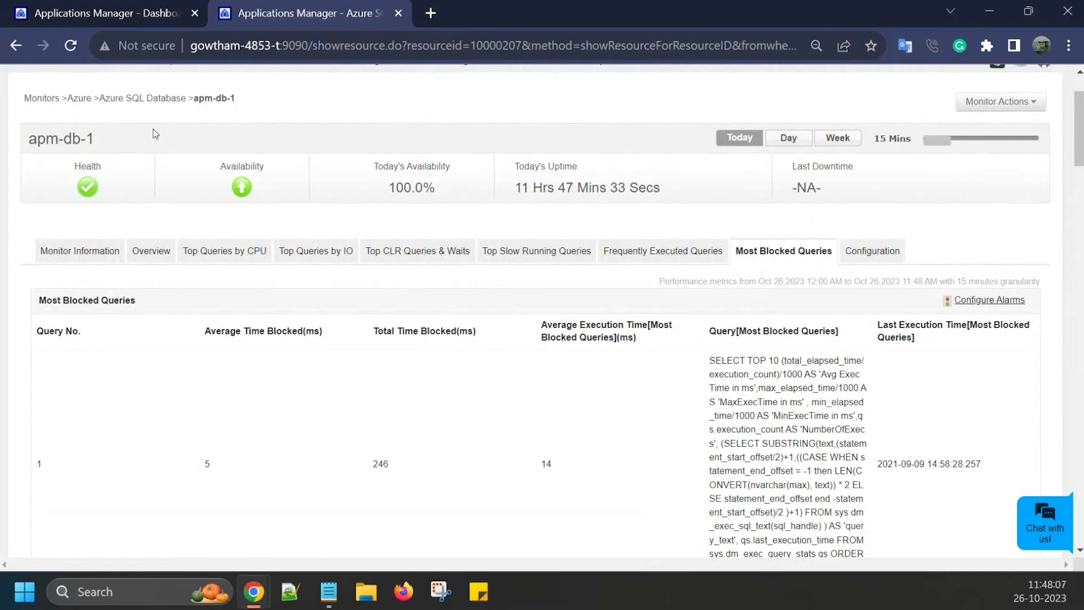
scroll(327, 211, "up", 2)
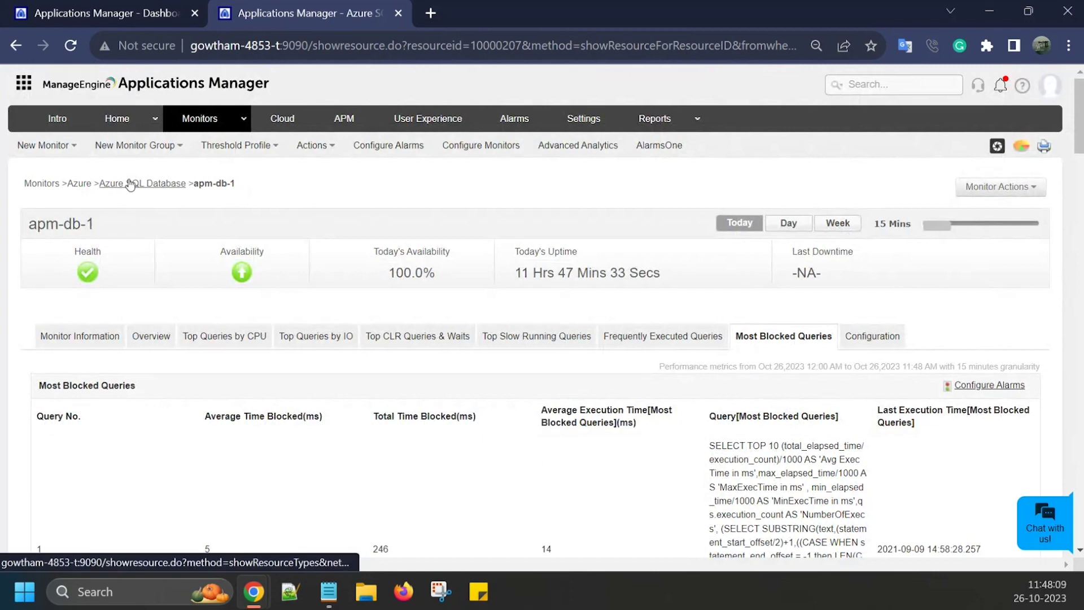
Step: Return to the parent Azure monitor and look through its Containers, Database, Integration and Storage resources
left_click(79, 185)
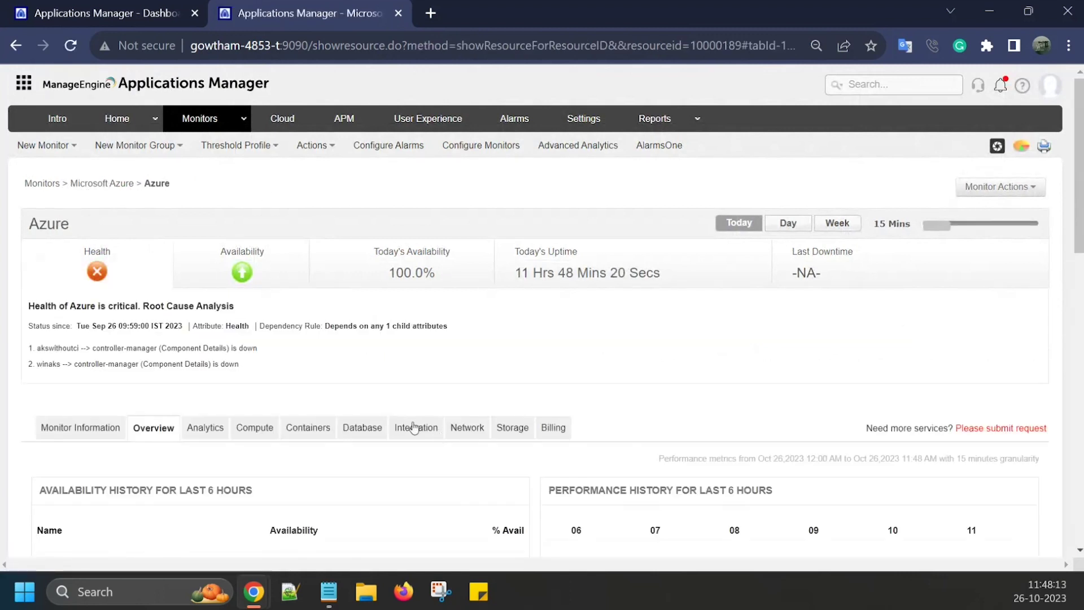
left_click(312, 434)
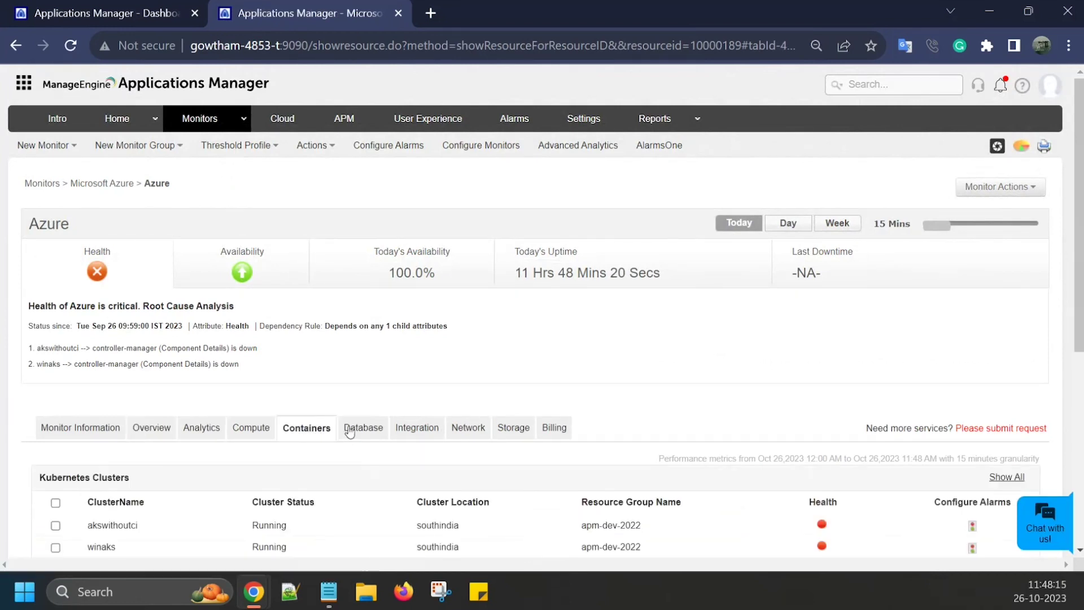
left_click(355, 431)
left_click(405, 430)
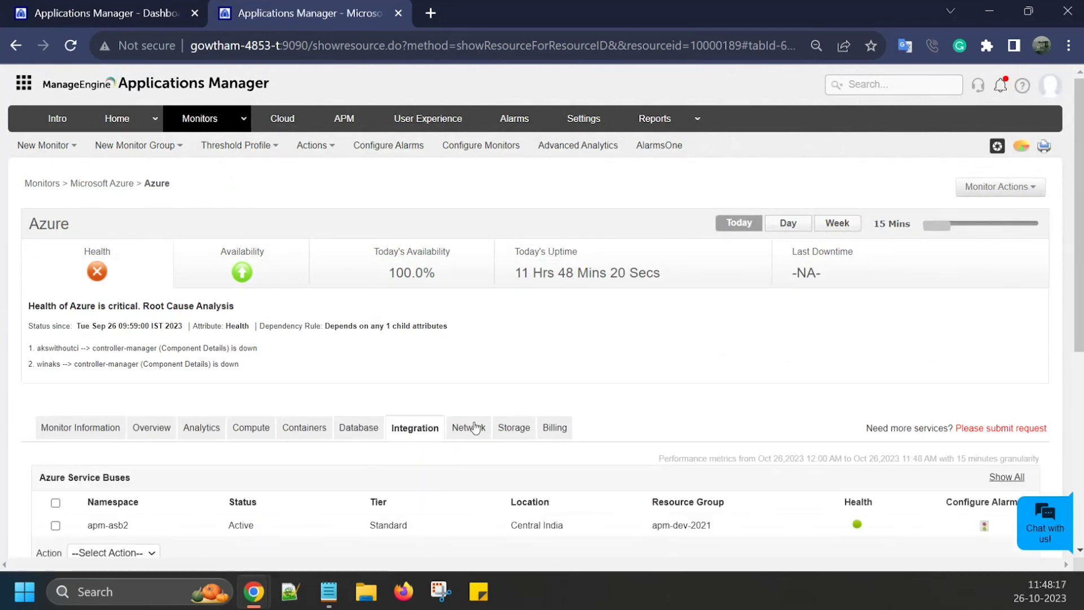
left_click(505, 434)
scroll(563, 377, "down", 1)
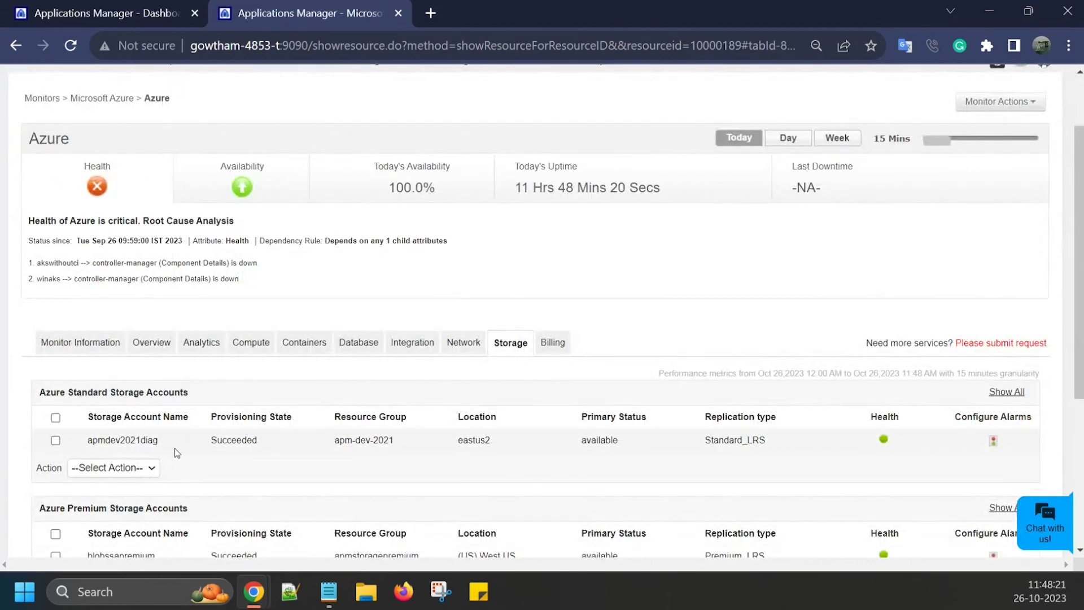
Step: Open the apmdev2021diag standard storage account and review its Tables and Files metrics, including capacity and file share utilization
left_click(134, 440)
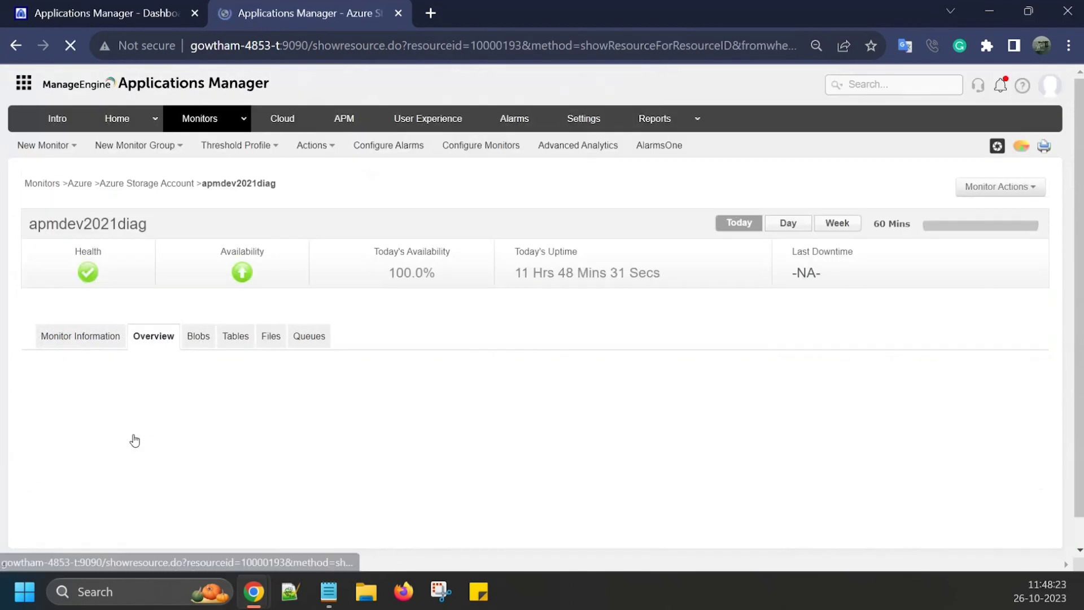
left_click(232, 338)
left_click(267, 337)
scroll(428, 395, "down", 2)
scroll(428, 396, "down", 4)
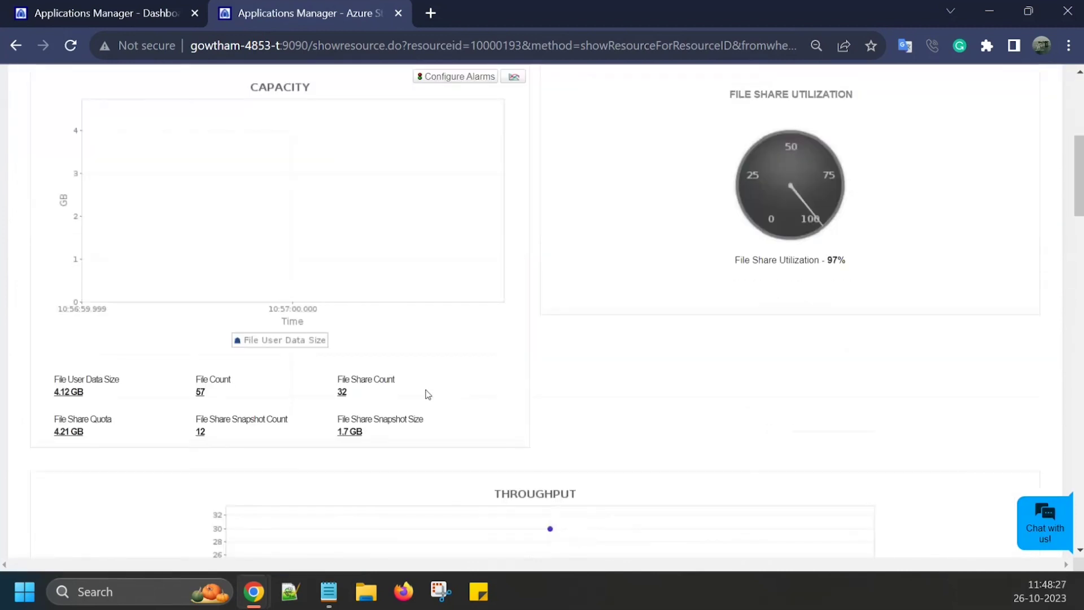
scroll(426, 393, "up", 8)
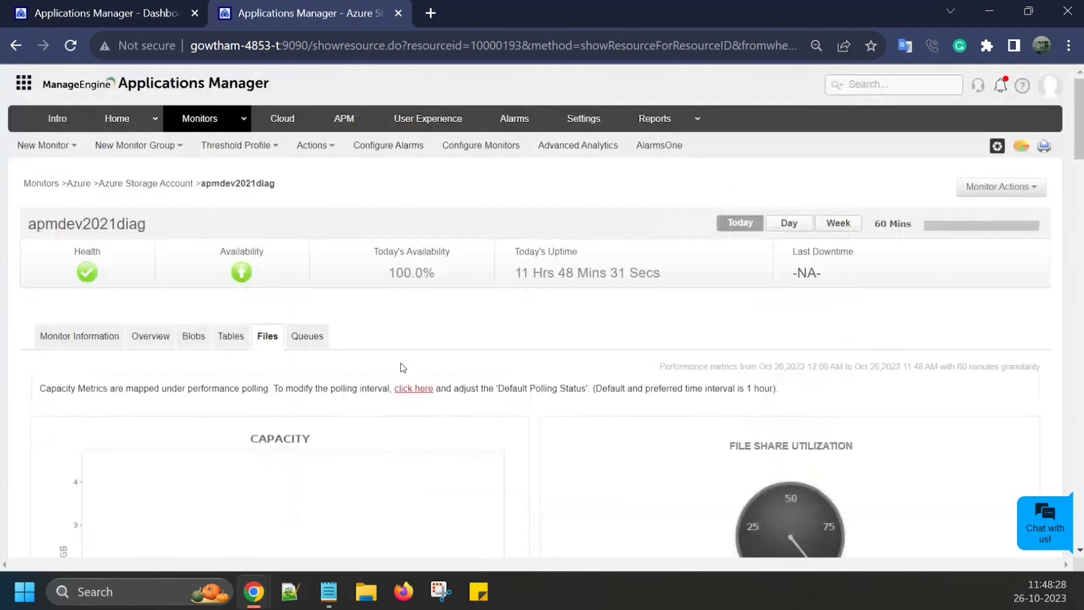
Step: Leave the Azure storage account for the monitors category view and open the MS365-GraphAPI monitor under Microsoft 365
left_click(78, 184)
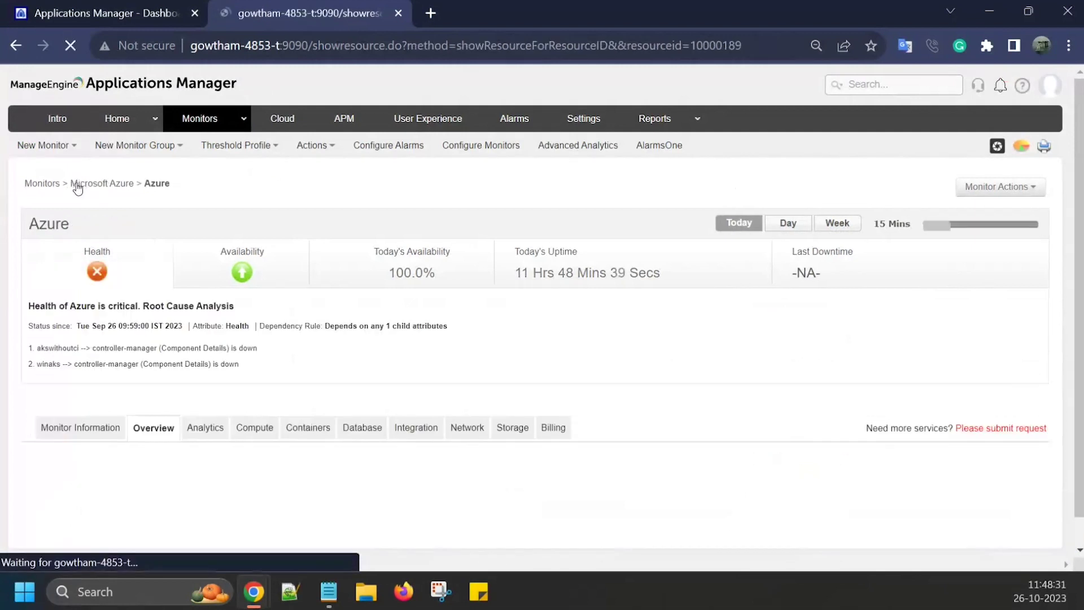
left_click(197, 120)
scroll(339, 282, "down", 1)
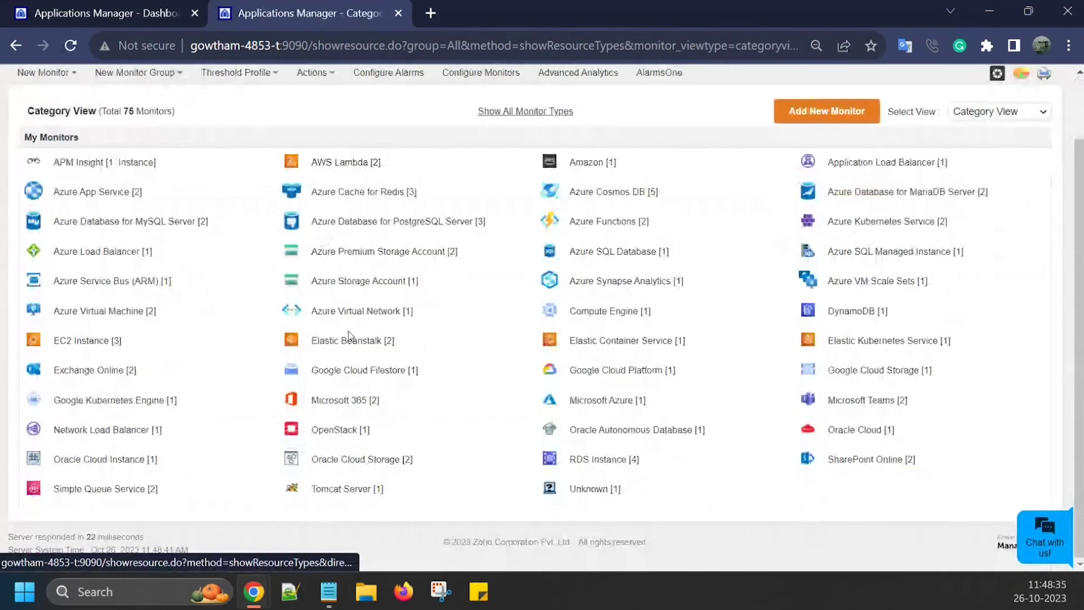
left_click(356, 402)
left_click(86, 303)
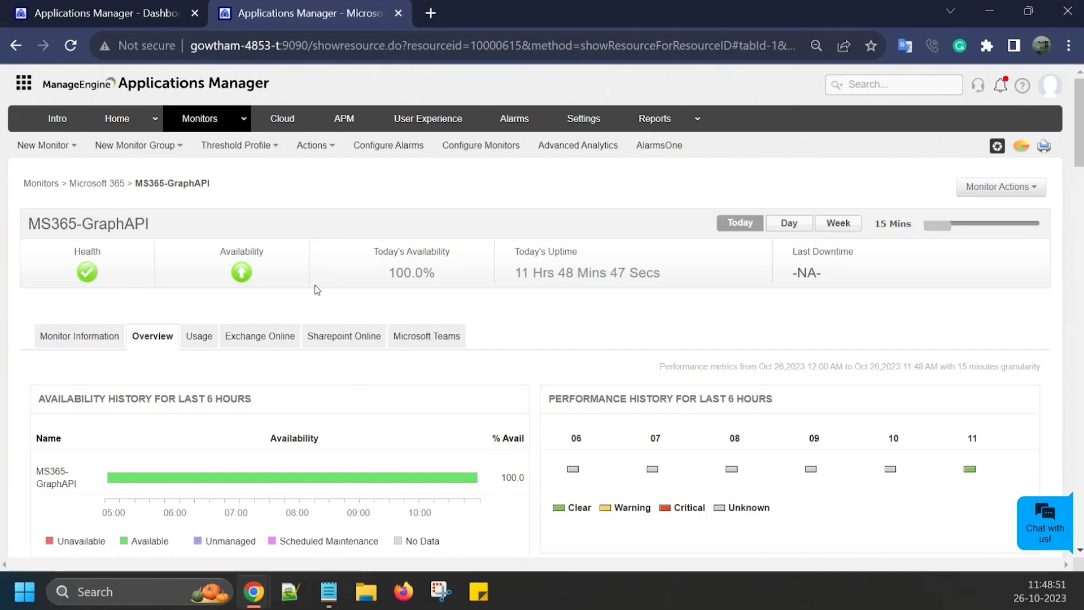
Step: Review the Usage metrics of MS365-GraphAPI, from the user charts to the service user and subscription activation details
left_click(200, 336)
scroll(295, 362, "down", 5)
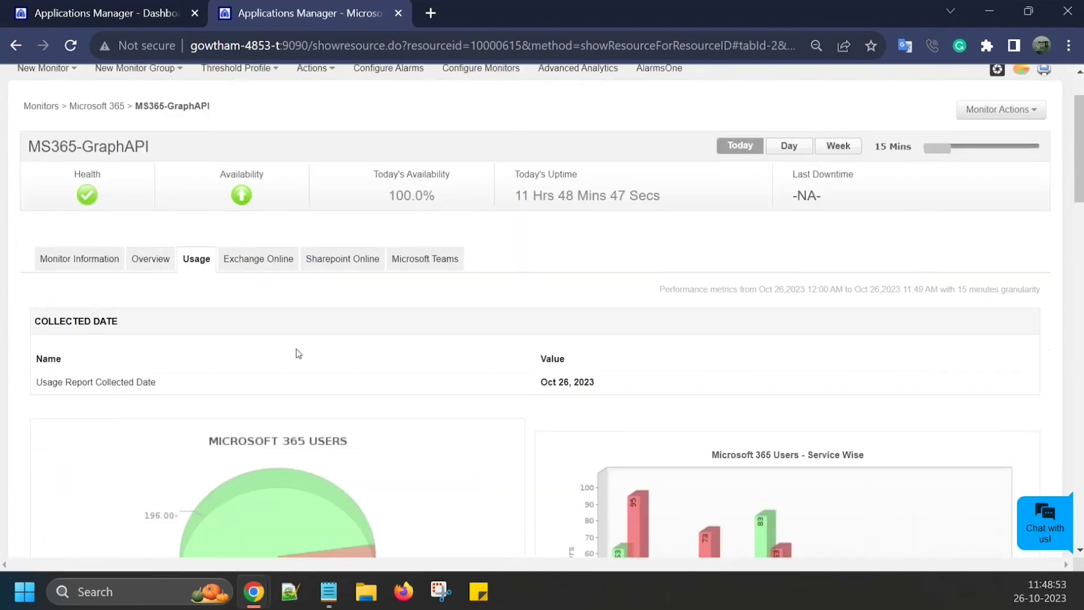
scroll(296, 351, "down", 5)
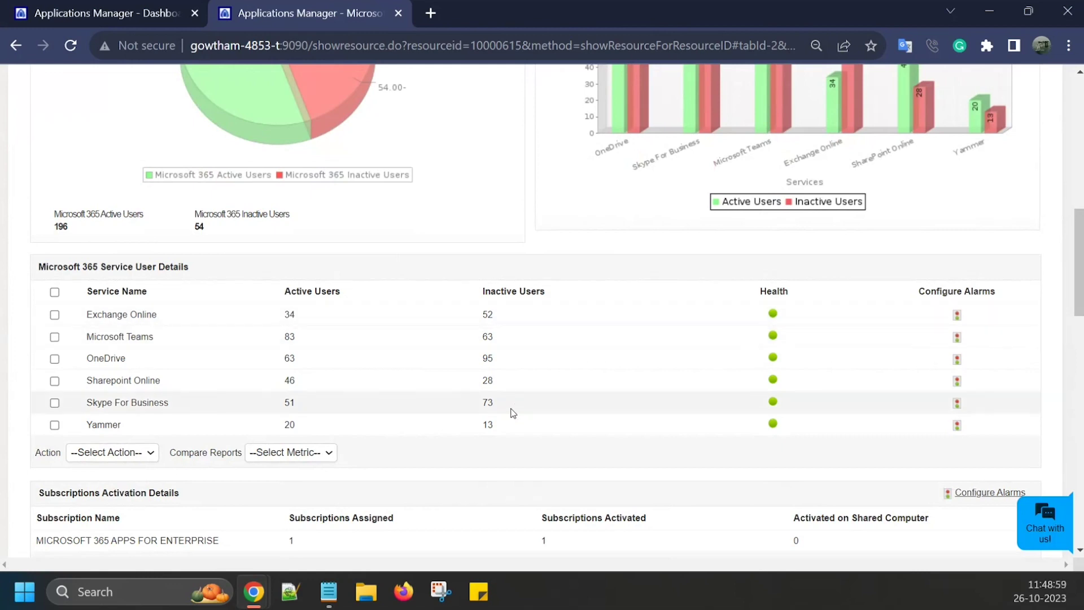
scroll(511, 402, "down", 2)
scroll(509, 412, "down", 1)
scroll(351, 423, "up", 10)
Step: View the Exchange Online and Sharepoint Online services of MS365-GraphAPI and open Sharepoint Online-GraphAPI
left_click(266, 339)
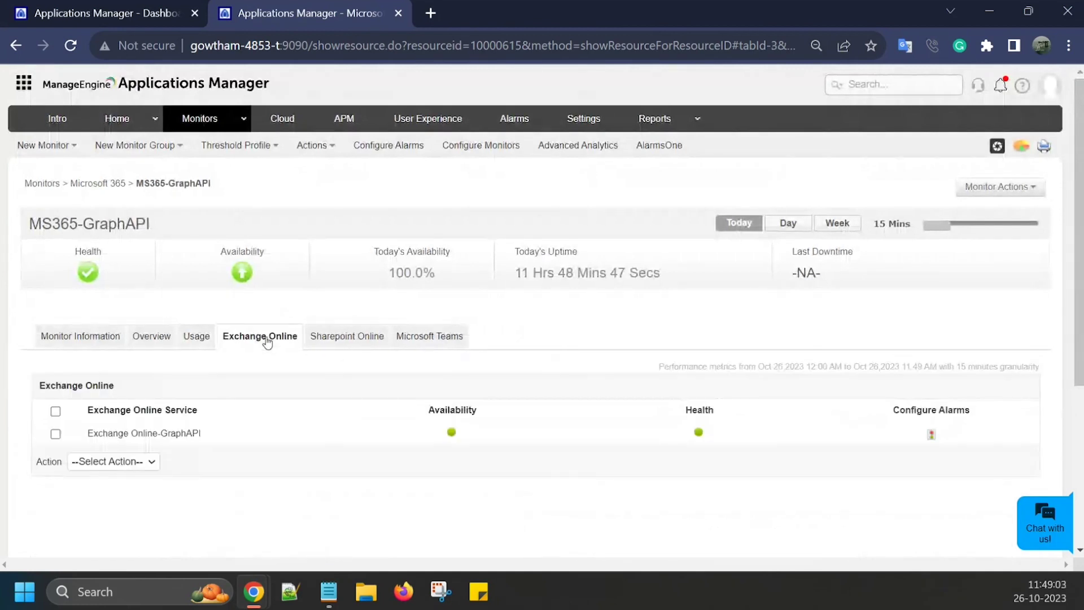
left_click(336, 342)
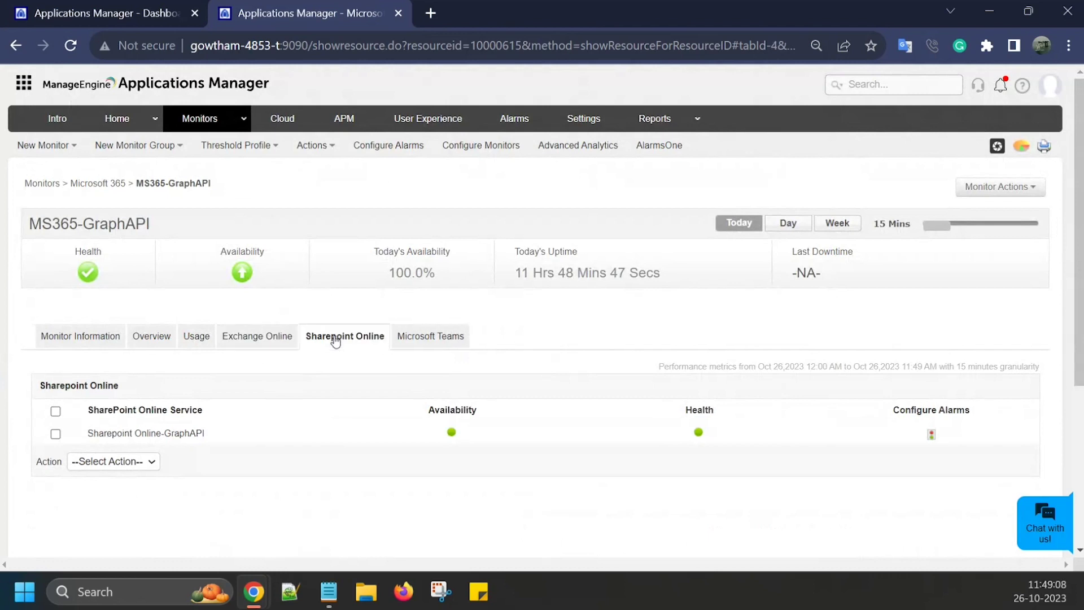
left_click(175, 436)
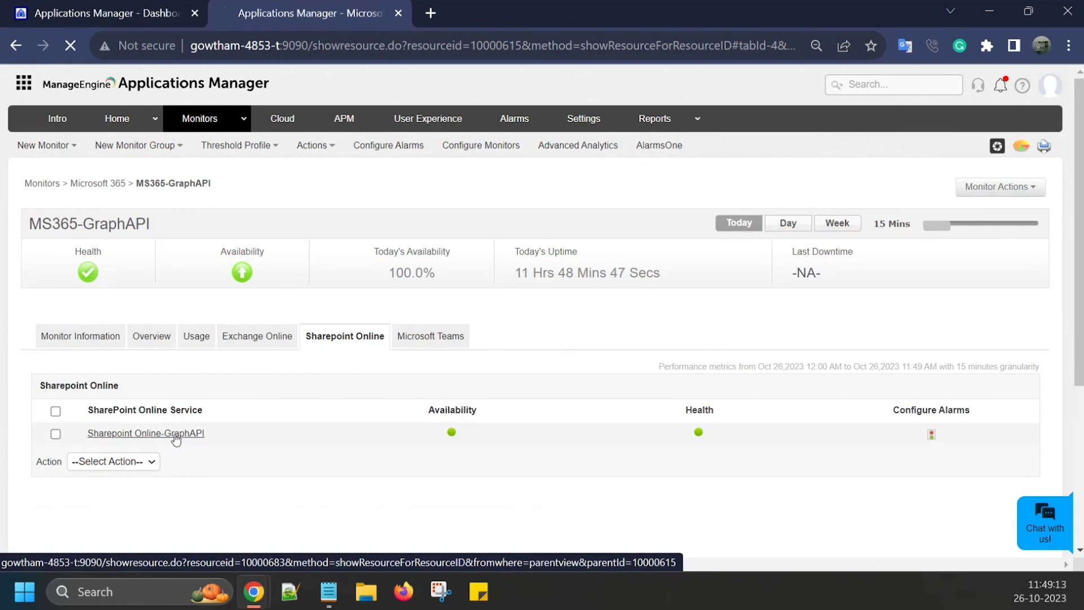
Step: Examine the SharePoint sites statistics under Sites and Applications, including storage, status, files and page views per site
left_click(244, 339)
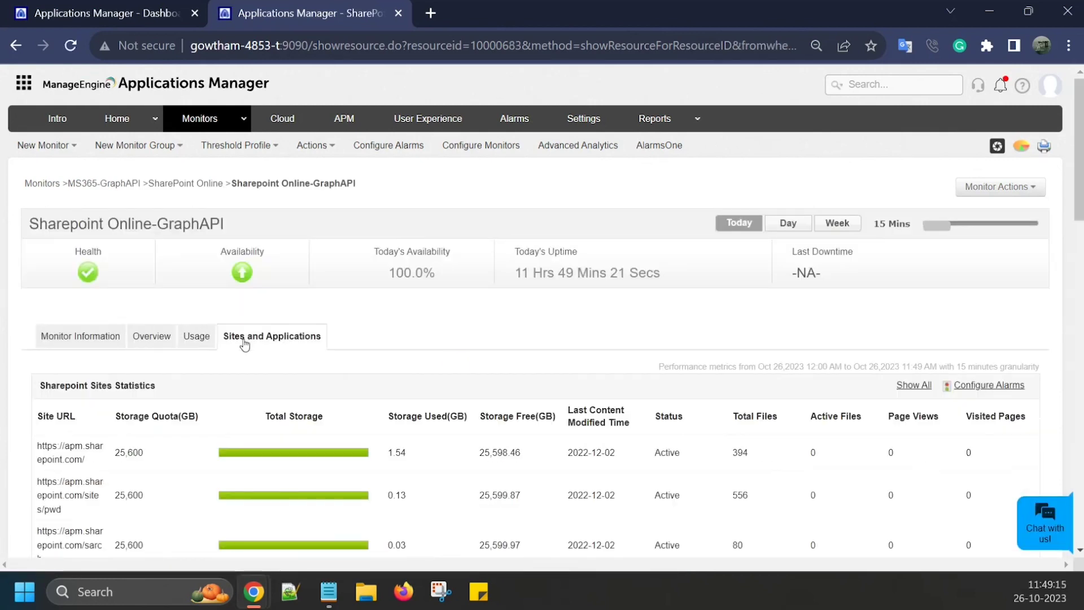
scroll(350, 354, "down", 1)
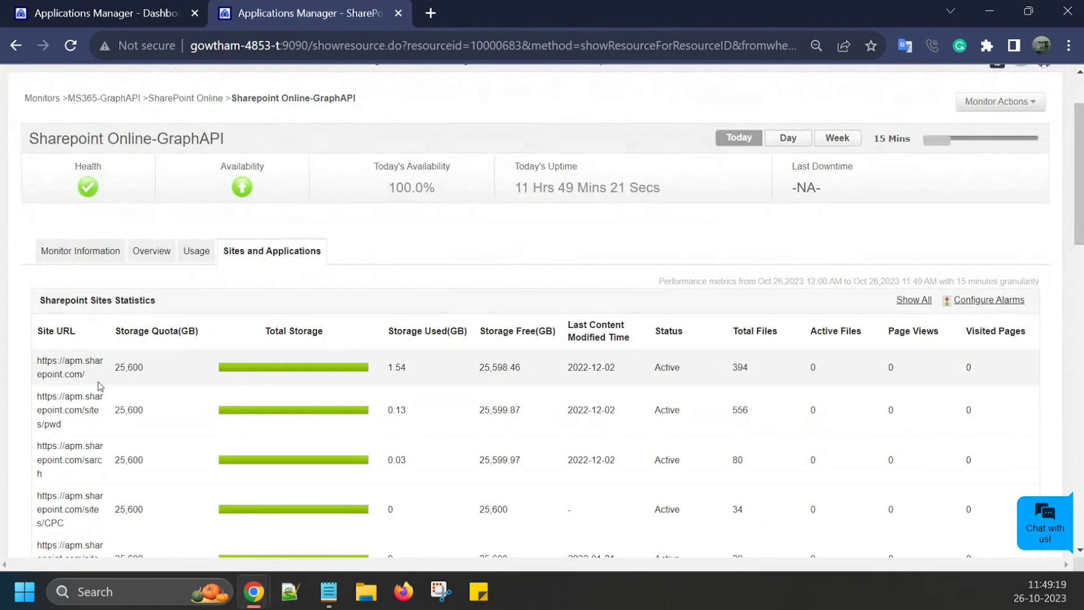
scroll(99, 386, "down", 1)
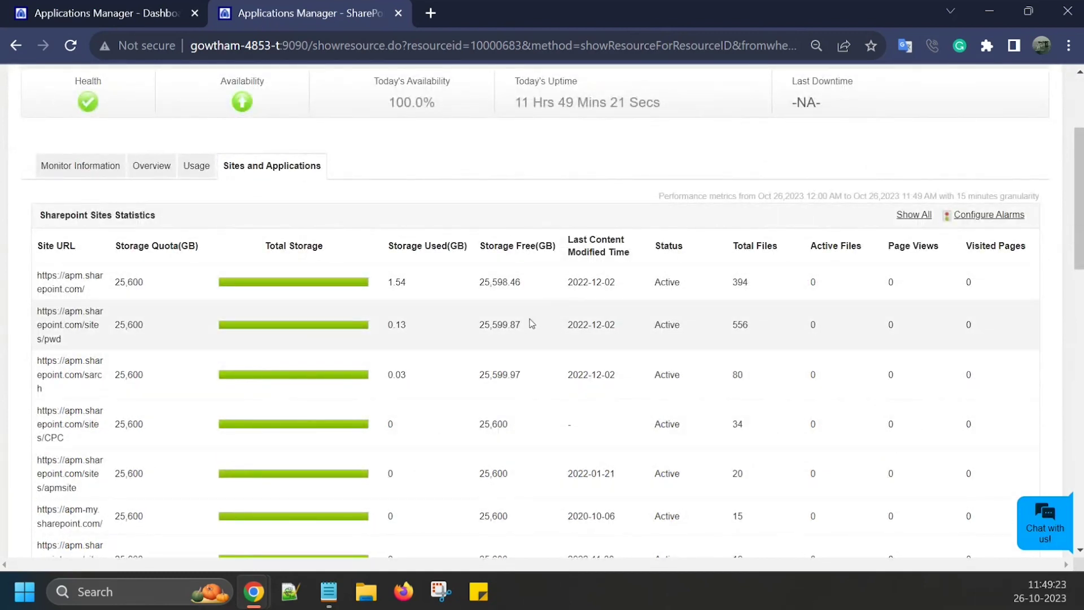
scroll(593, 322, "down", 1)
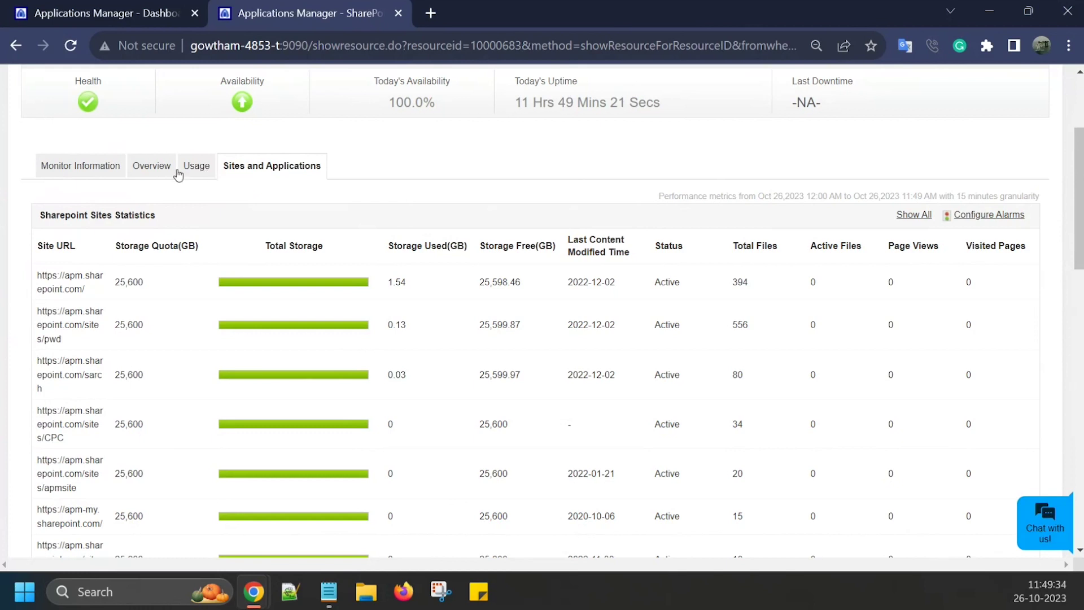
Step: Review the Overview of Sharepoint Online-GraphAPI, covering its availability history, performance history and service health details
left_click(158, 169)
scroll(310, 322, "up", 3)
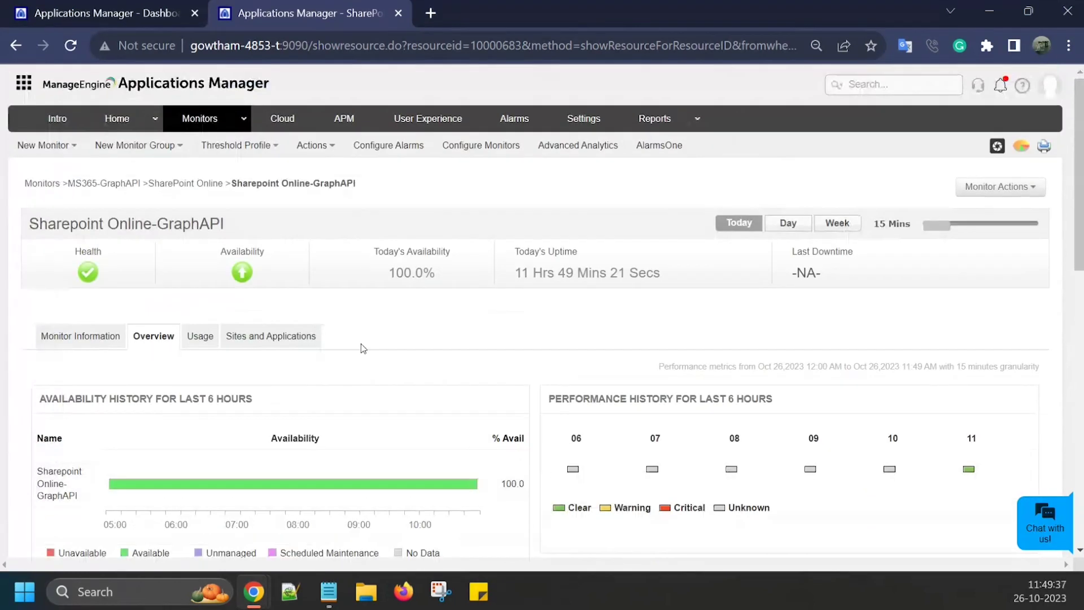
scroll(350, 346, "down", 2)
scroll(194, 316, "down", 3)
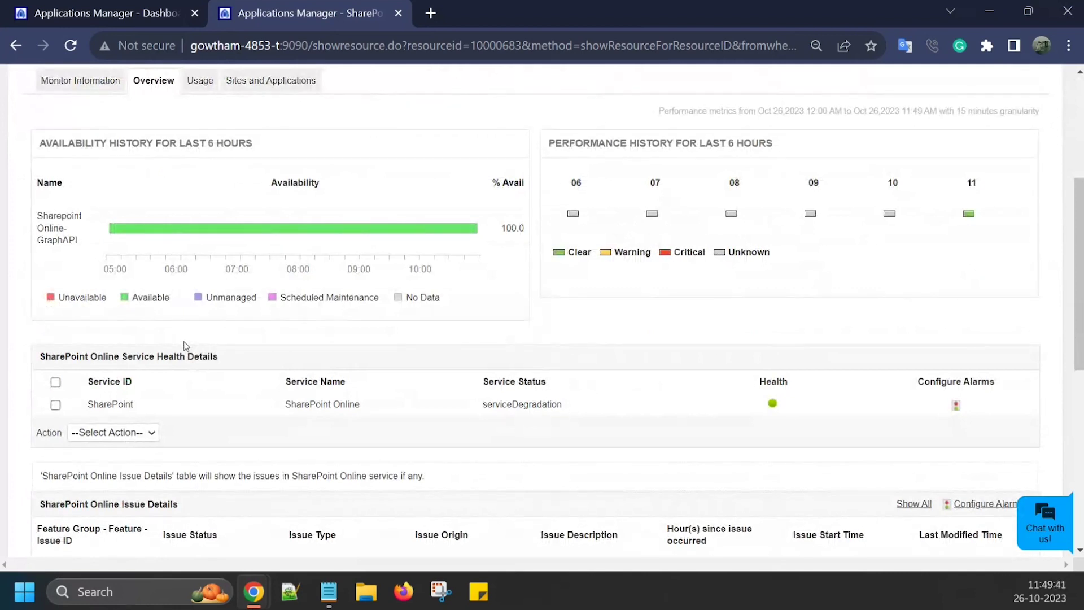
Step: Highlight the first issue in the SharePoint Online Issue Details table, from its issue ID through the hours since it occurred
scroll(184, 341, "down", 4)
left_click_drag(29, 322, 149, 355)
left_click(201, 360)
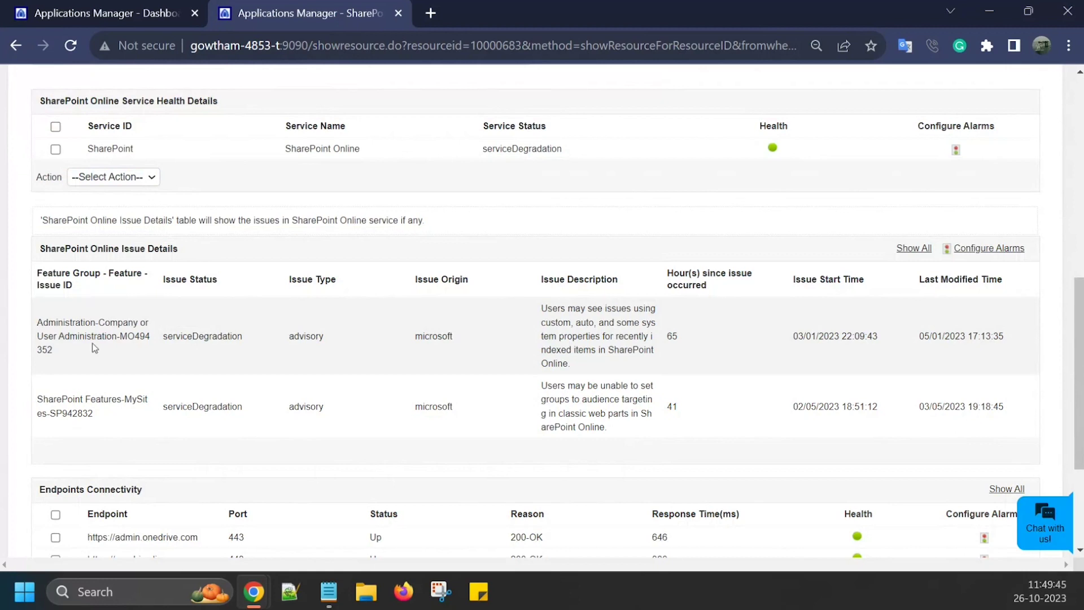
left_click_drag(39, 321, 733, 360)
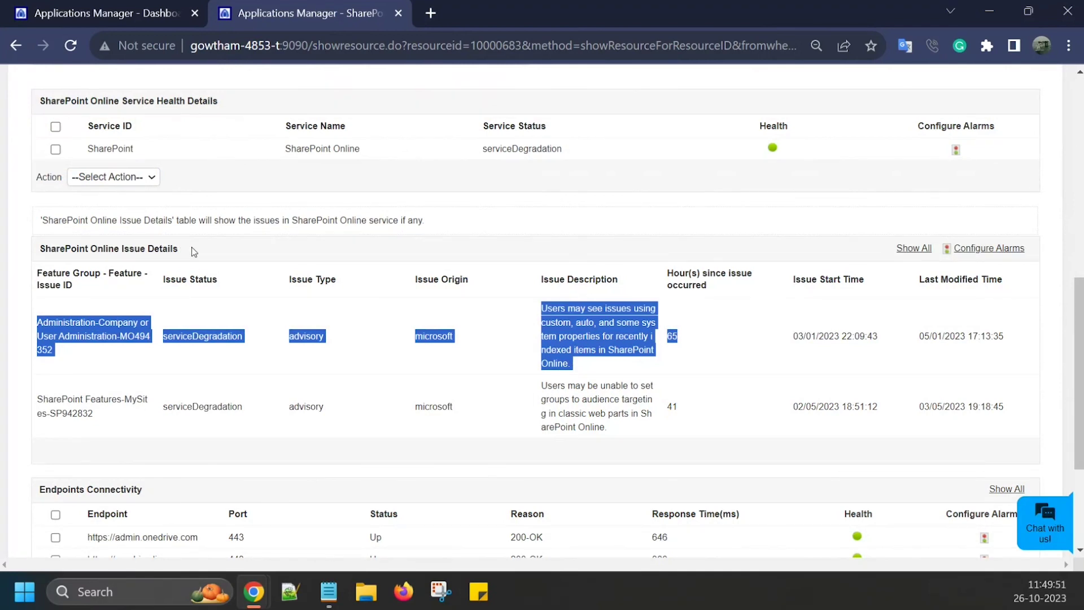
Step: Highlight and examine the Endpoints Connectivity table of Sharepoint Online-GraphAPI, then clear the text selection
scroll(291, 295, "down", 1)
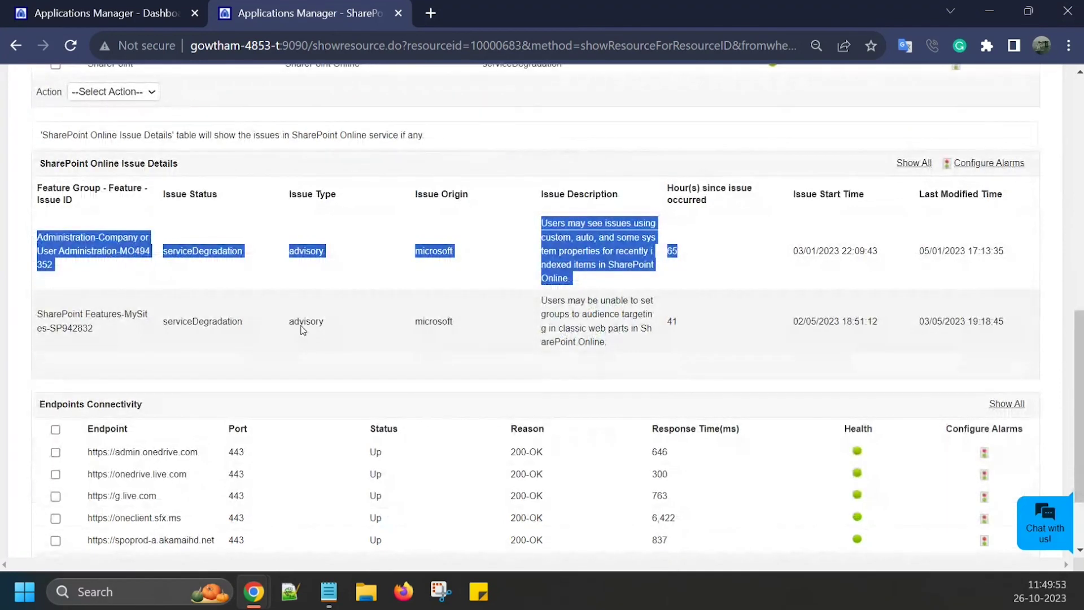
scroll(325, 361, "down", 1)
left_click(228, 307)
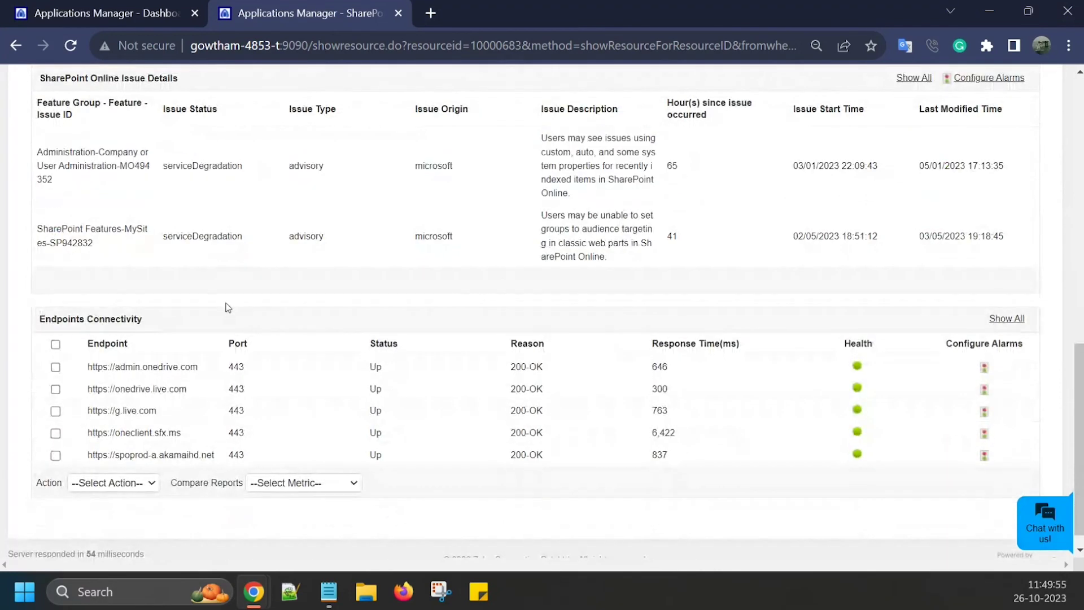
left_click_drag(35, 323, 269, 459)
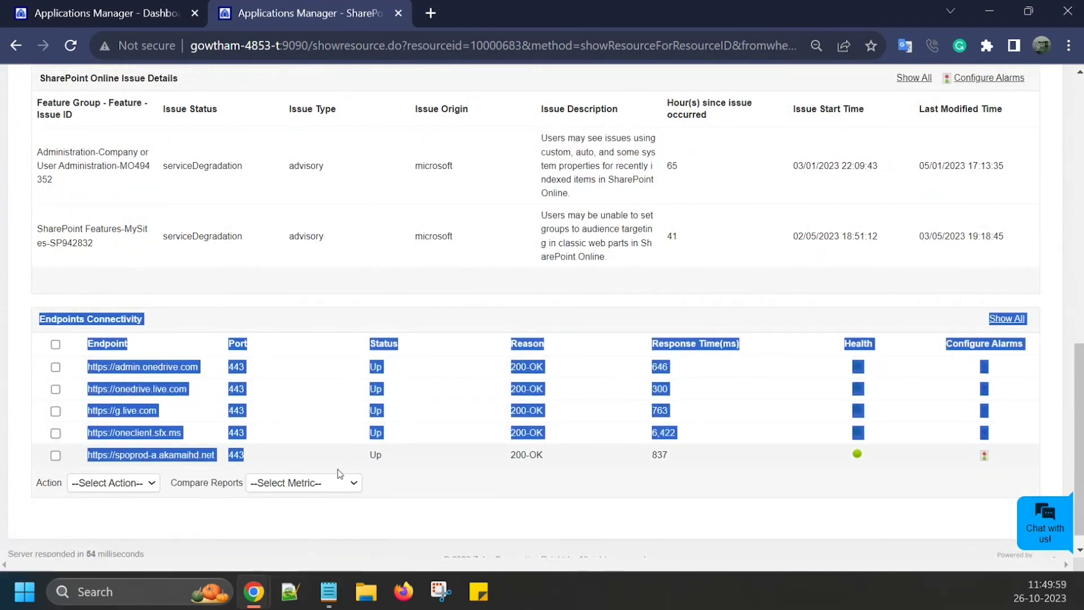
left_click(480, 507)
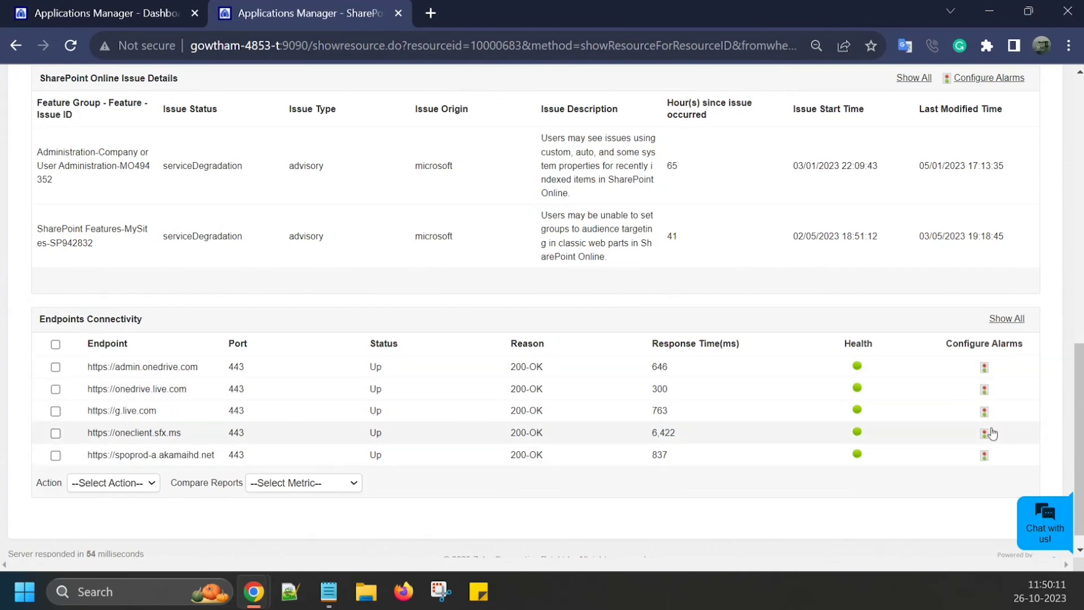
Step: Return to the parent MS365-GraphAPI monitor and view its Microsoft Teams services
scroll(966, 447, "up", 1)
scroll(962, 451, "up", 9)
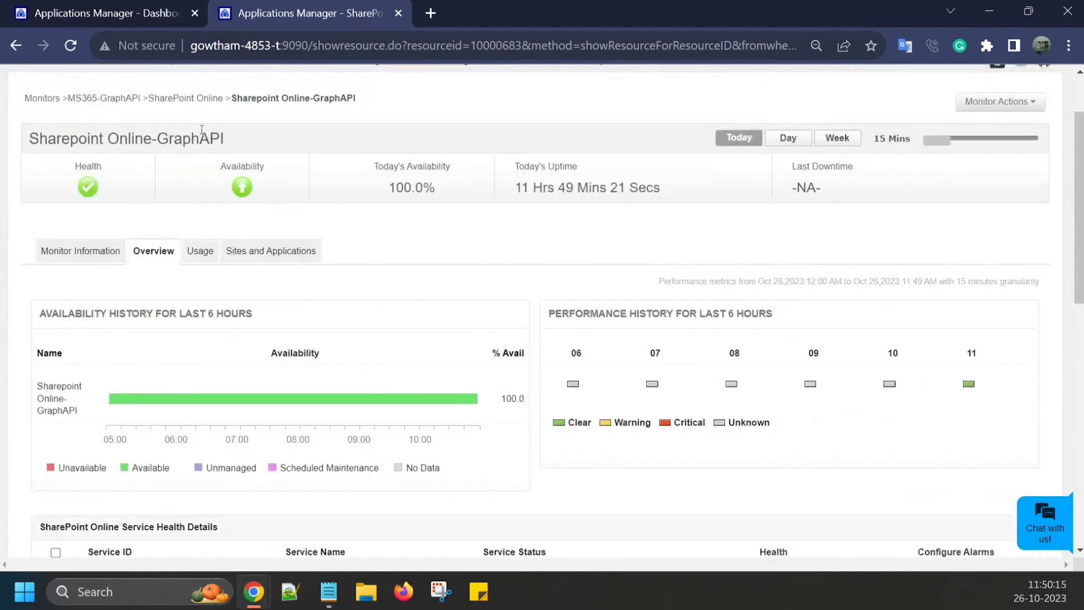
left_click(198, 105)
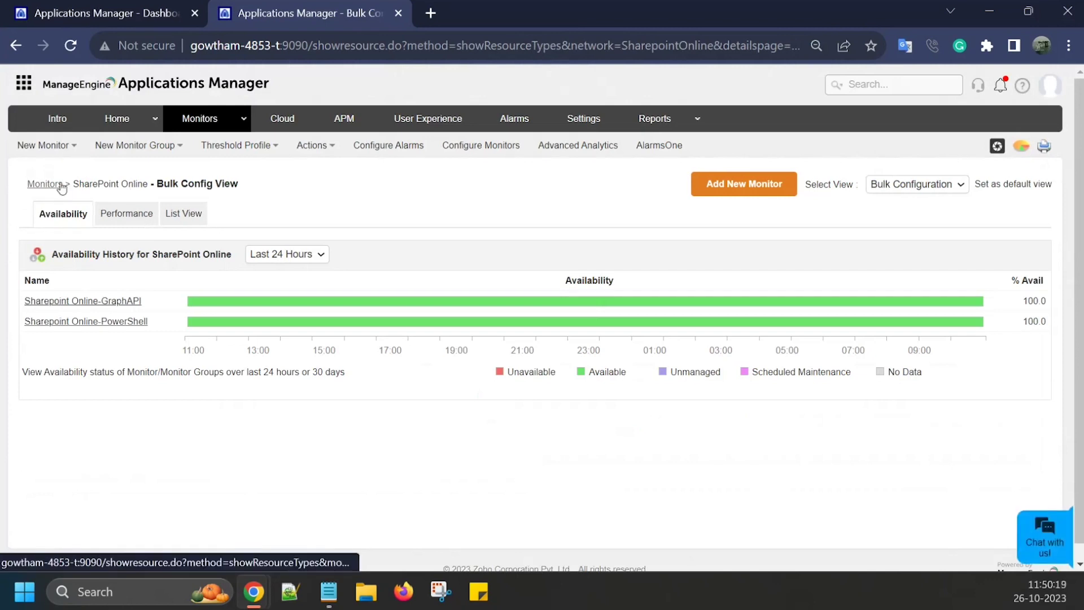
left_click(14, 46)
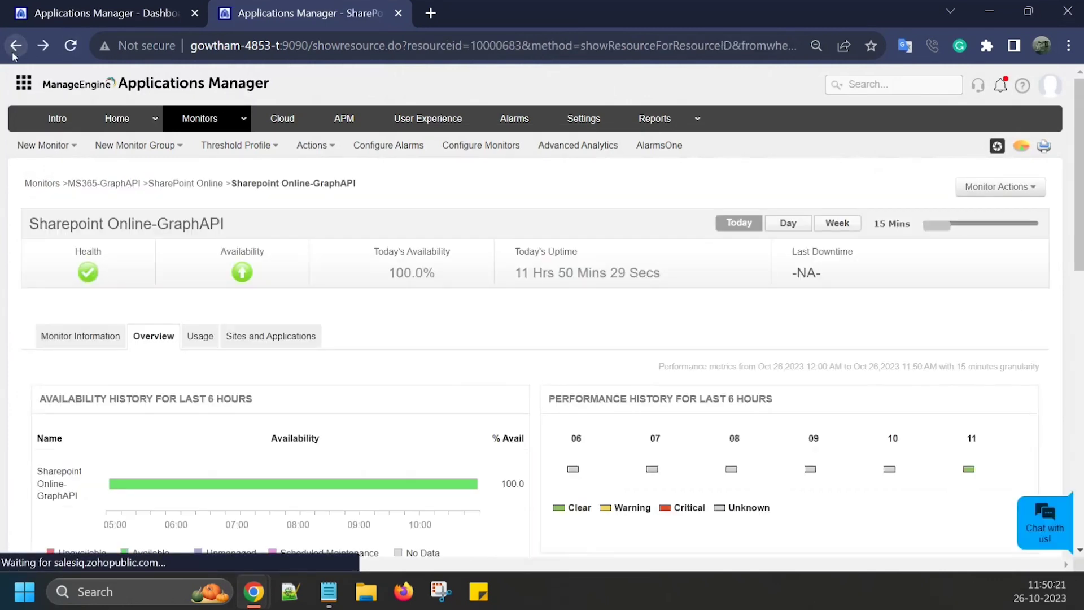
left_click(92, 188)
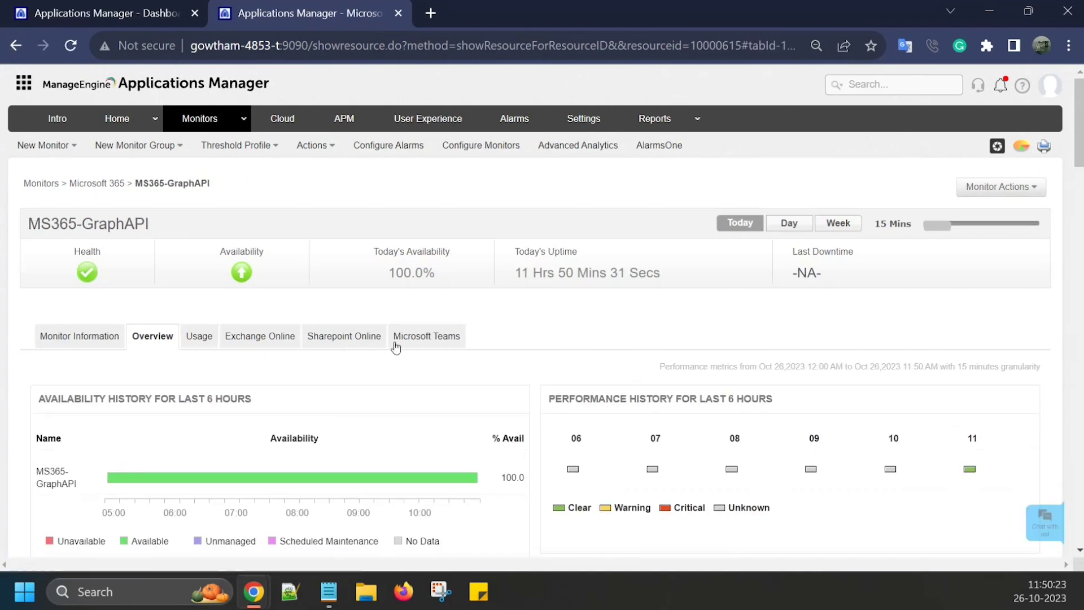
left_click(420, 337)
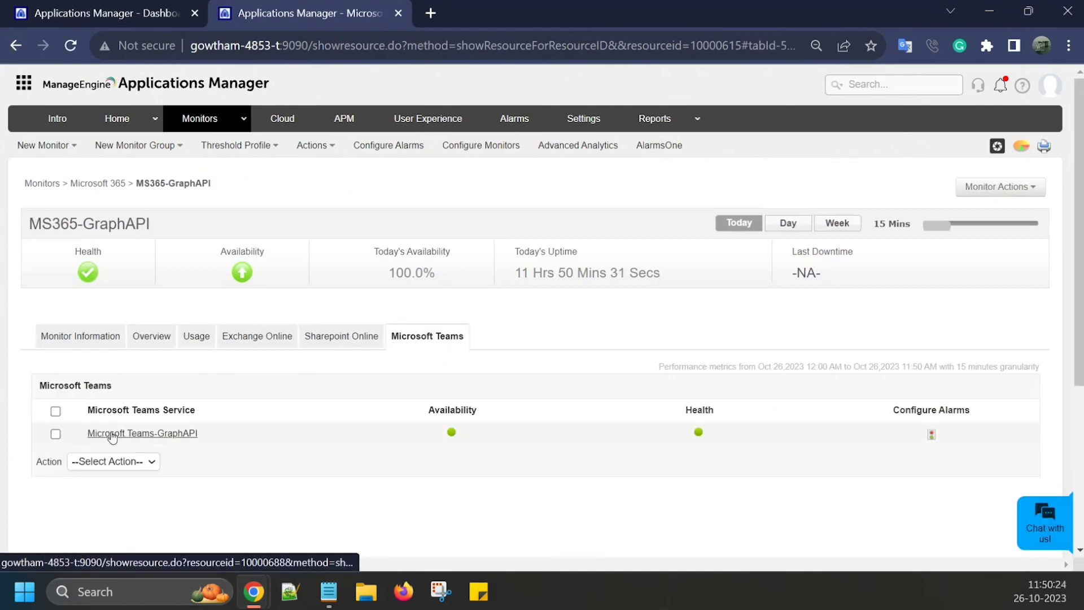
Step: Open Microsoft Teams-GraphAPI and review its teams details, service health, issue details and endpoints connectivity
left_click(112, 434)
scroll(268, 379, "down", 8)
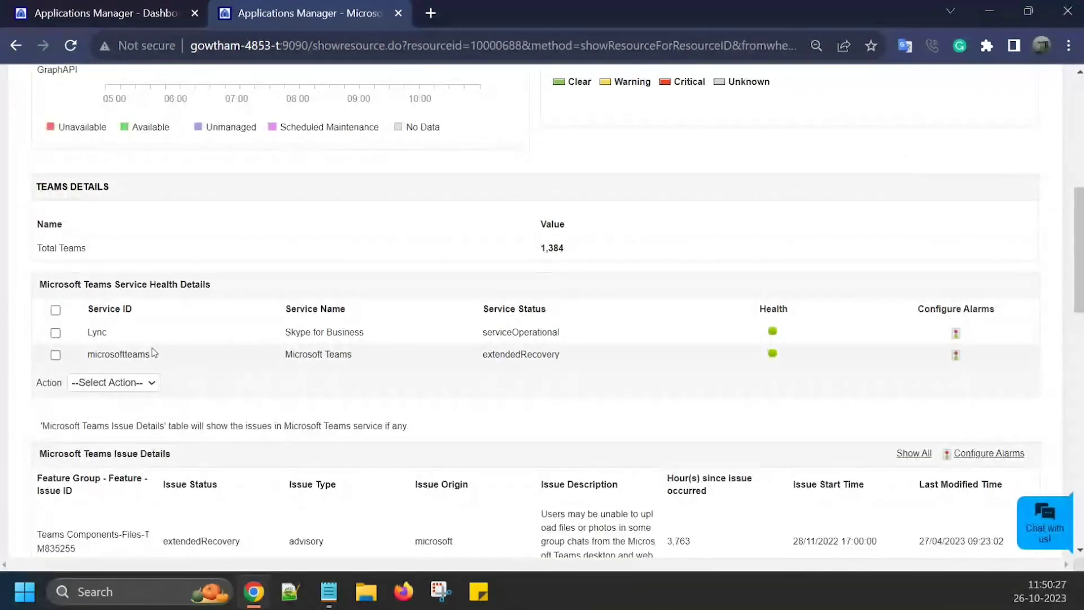
scroll(141, 356, "down", 9)
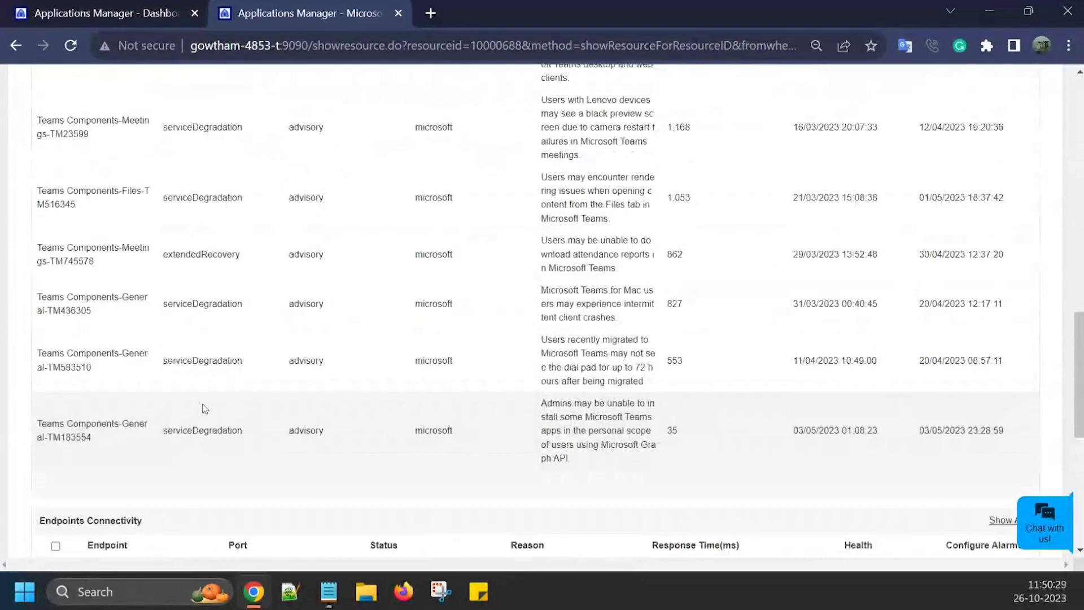
scroll(204, 408, "down", 3)
scroll(209, 395, "up", 20)
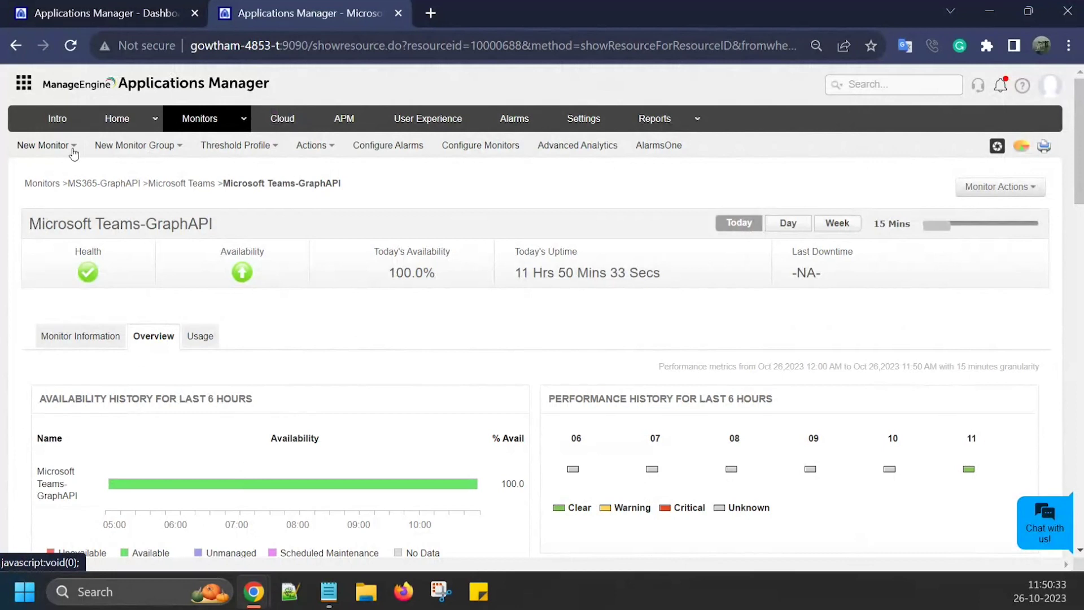
Step: Return to the home dashboard and open the existing Amazon monitor from the list of monitor types
left_click(130, 119)
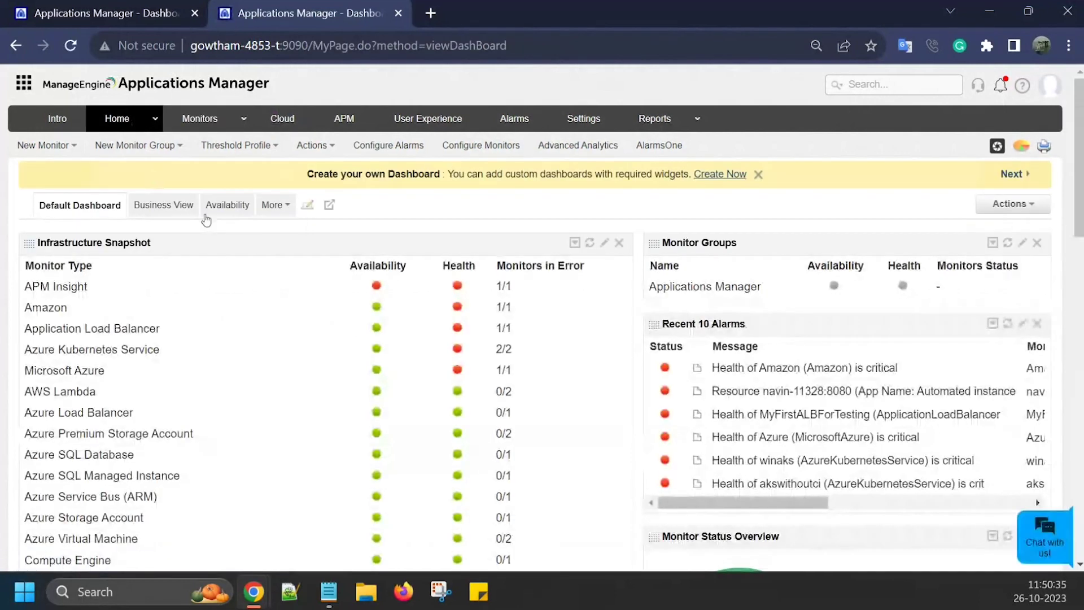
left_click(244, 122)
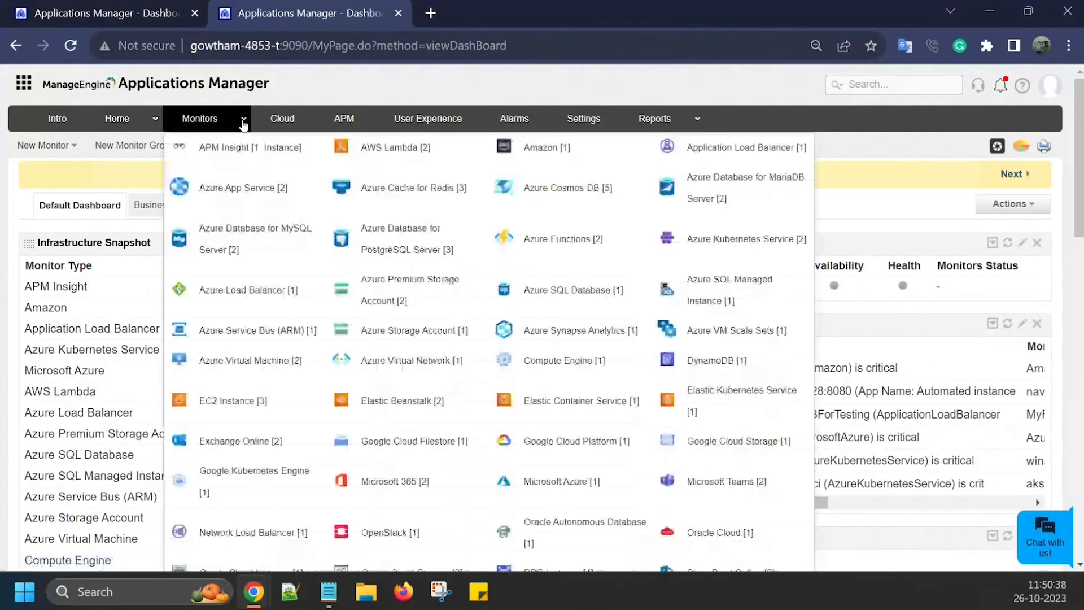
left_click(546, 148)
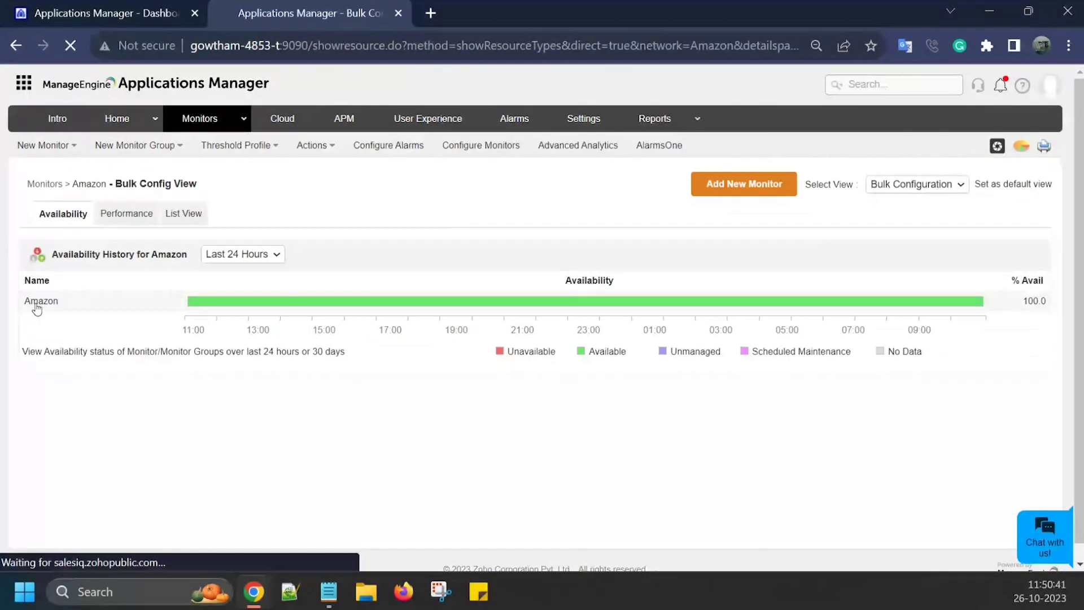
scroll(240, 393, "down", 1)
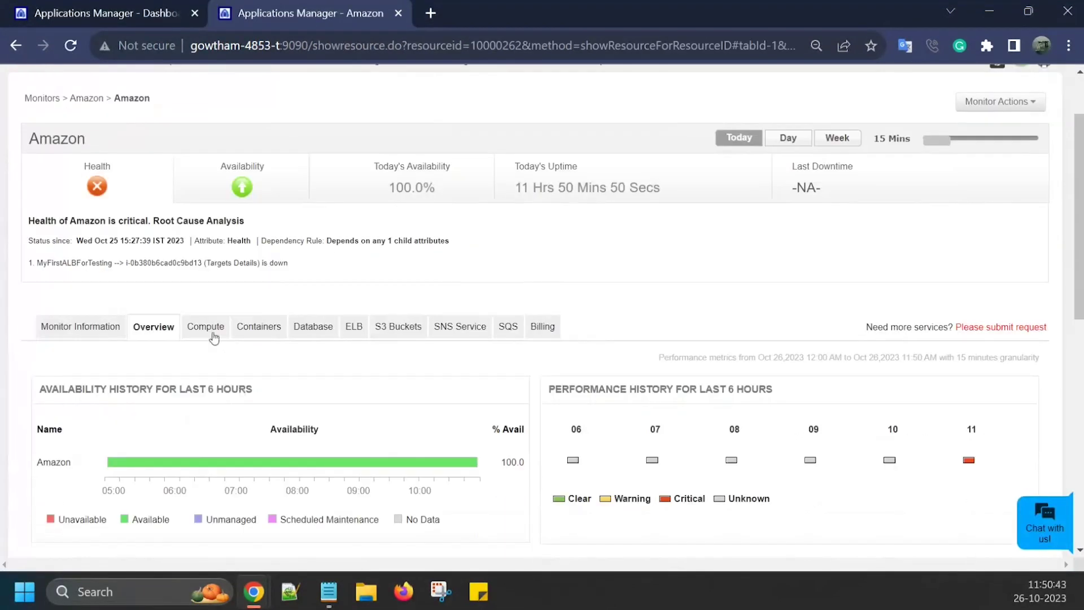
Step: Review the Amazon monitor's compute resources, covering EC2 Instances, Lambda functions and Elastic Beanstalk Environments, and highlight the Lambda heading
left_click(207, 328)
scroll(233, 389, "down", 3)
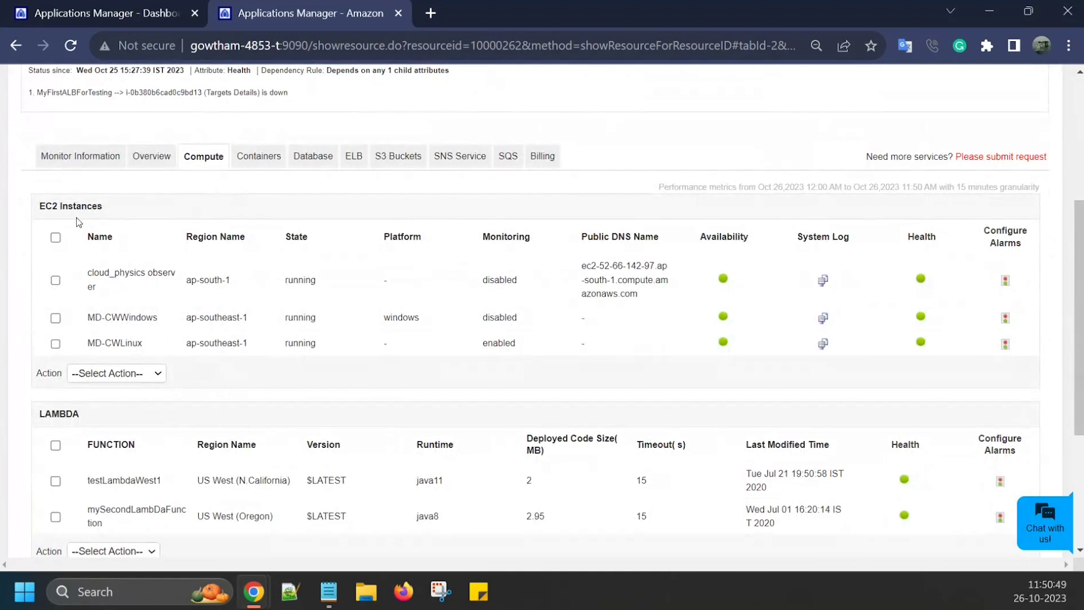
left_click_drag(32, 224, 52, 222)
left_click_drag(89, 417, 59, 417)
scroll(115, 412, "down", 4)
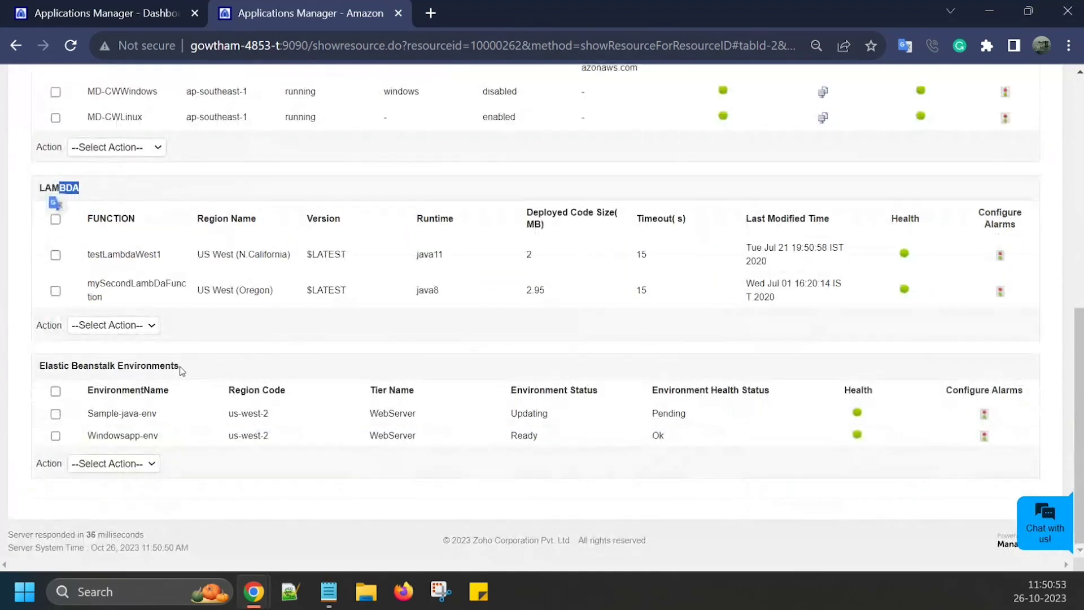
scroll(182, 378, "up", 2)
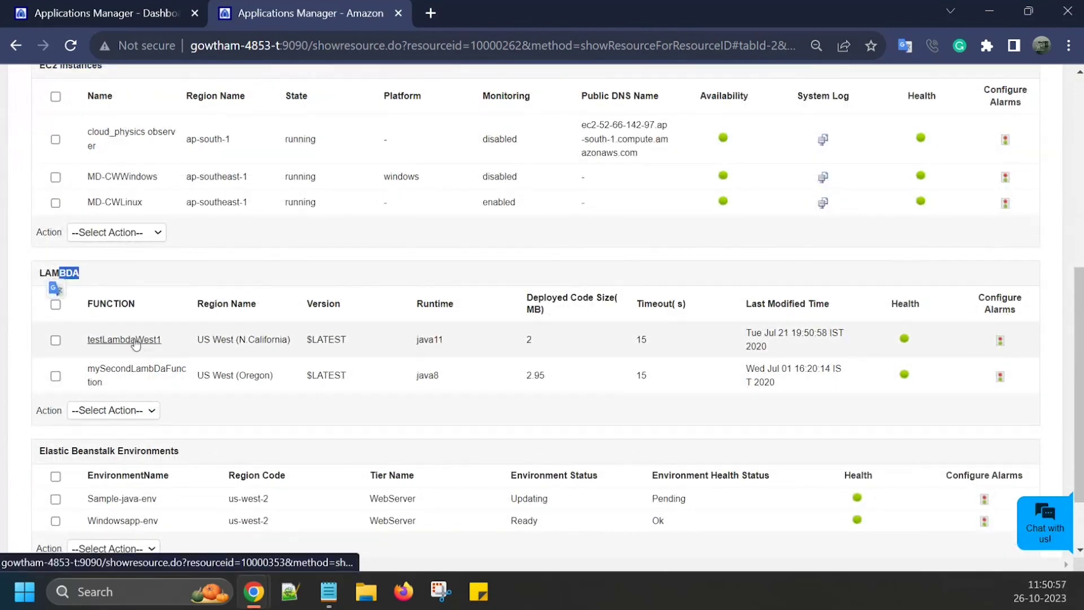
scroll(235, 297, "up", 2)
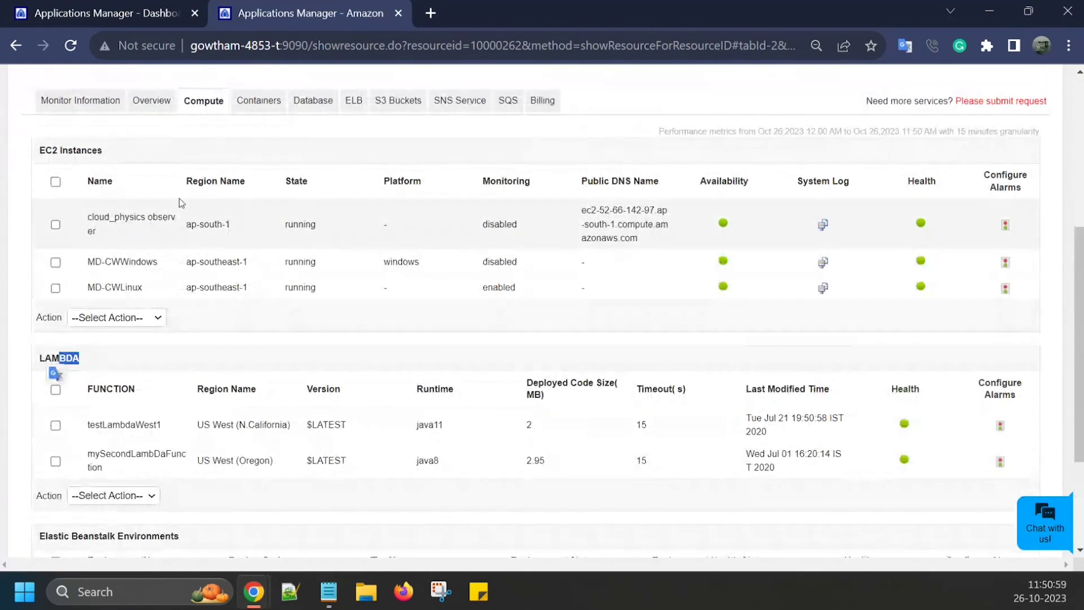
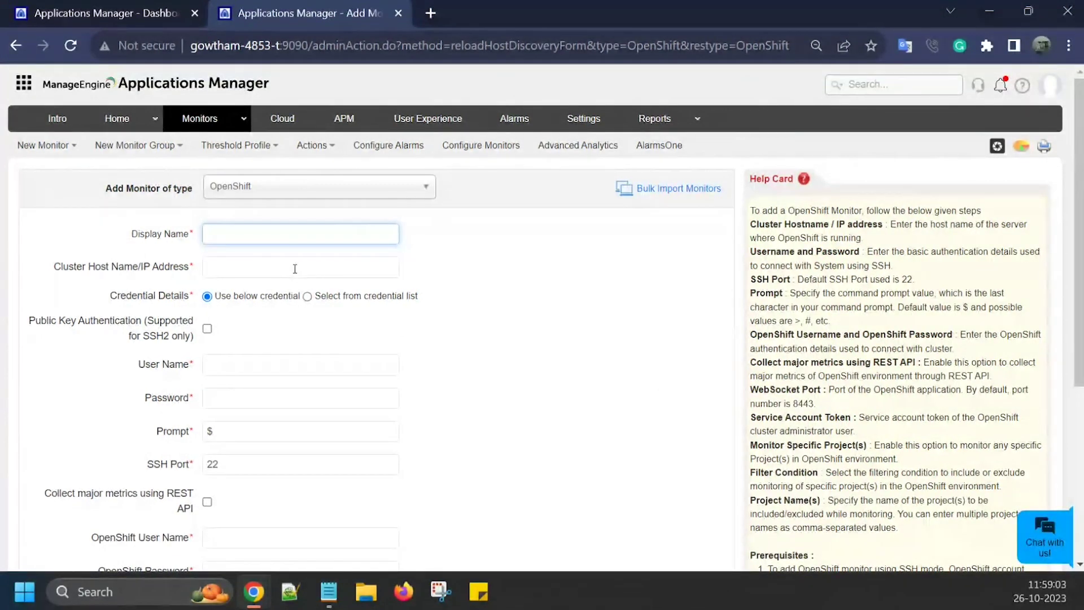
Step: Review the credential fields of the new OpenShift monitor form, including Password, Prompt and SSH Port, without filling them in
scroll(294, 269, "down", 2)
left_click(289, 313)
left_click(274, 343)
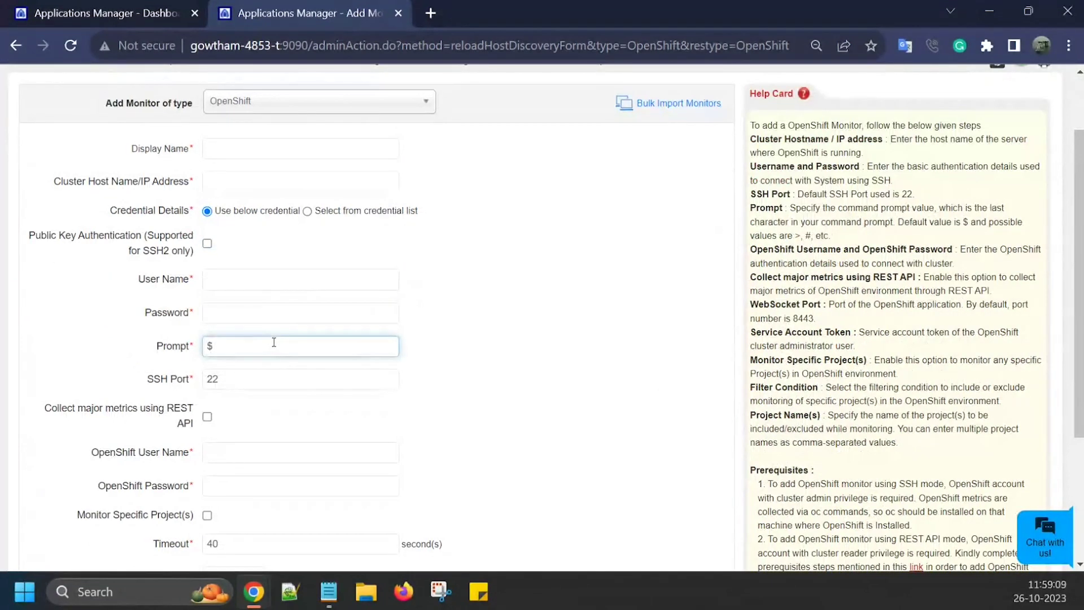
scroll(273, 355, "down", 2)
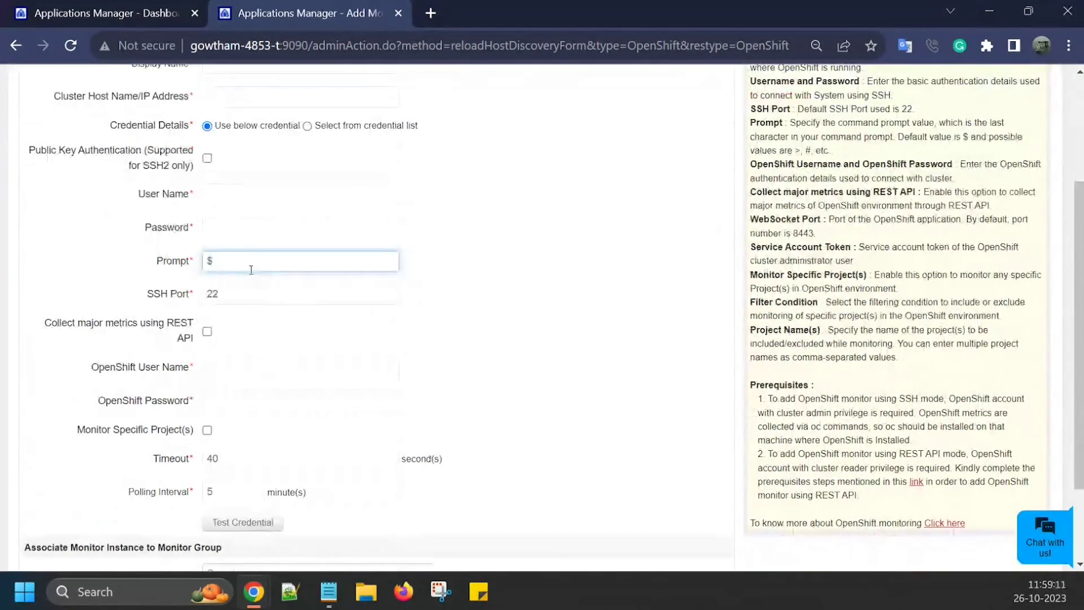
Step: Enable collecting major metrics using REST API, highlight that option's label and place the cursor in the OpenShift User Name field
left_click(208, 332)
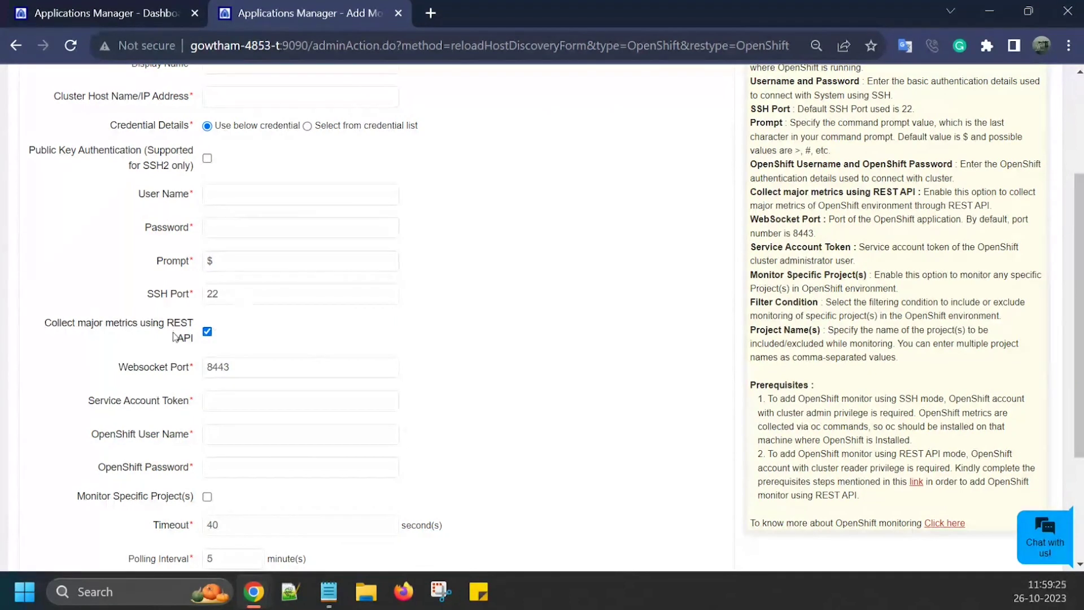
left_click_drag(46, 320, 234, 339)
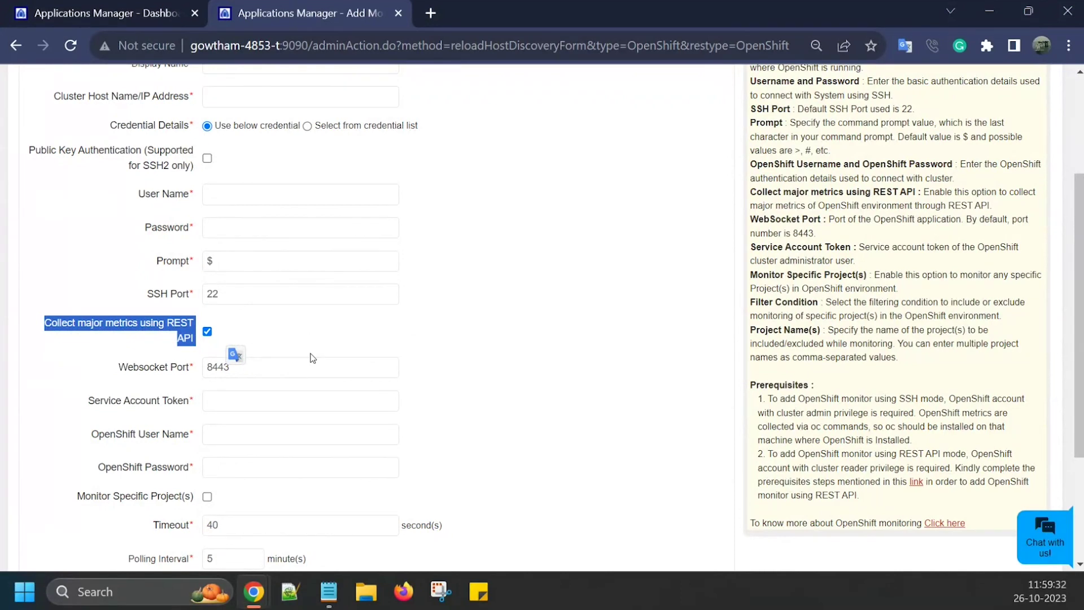
scroll(313, 358, "down", 1)
left_click(283, 353)
scroll(414, 363, "up", 1)
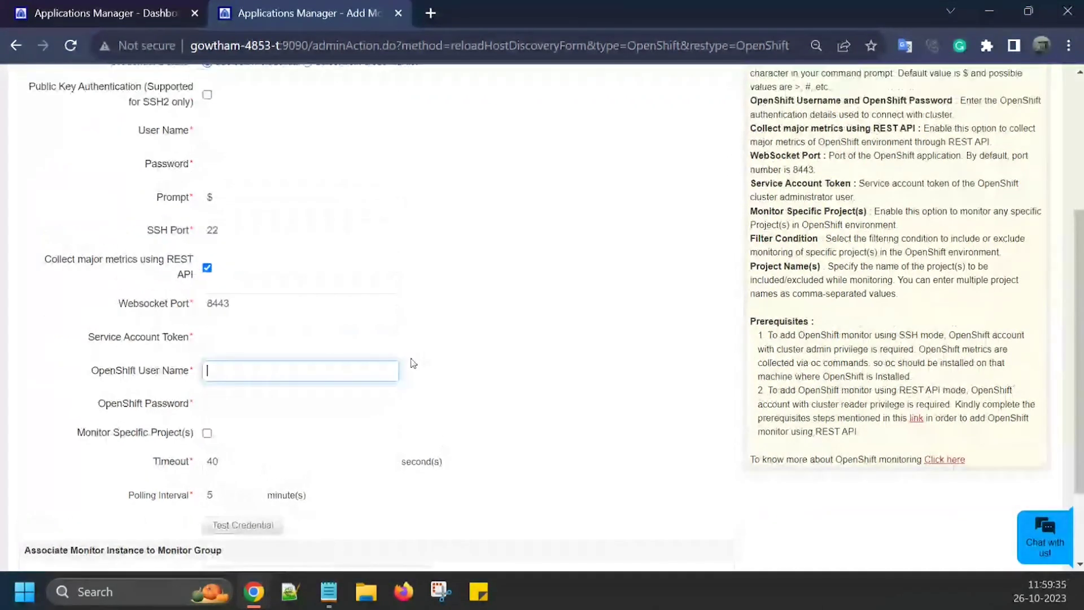
Step: Highlight the OpenShift instructions in the Help Card, clear the selection and review the card's prerequisites
scroll(413, 364, "up", 4)
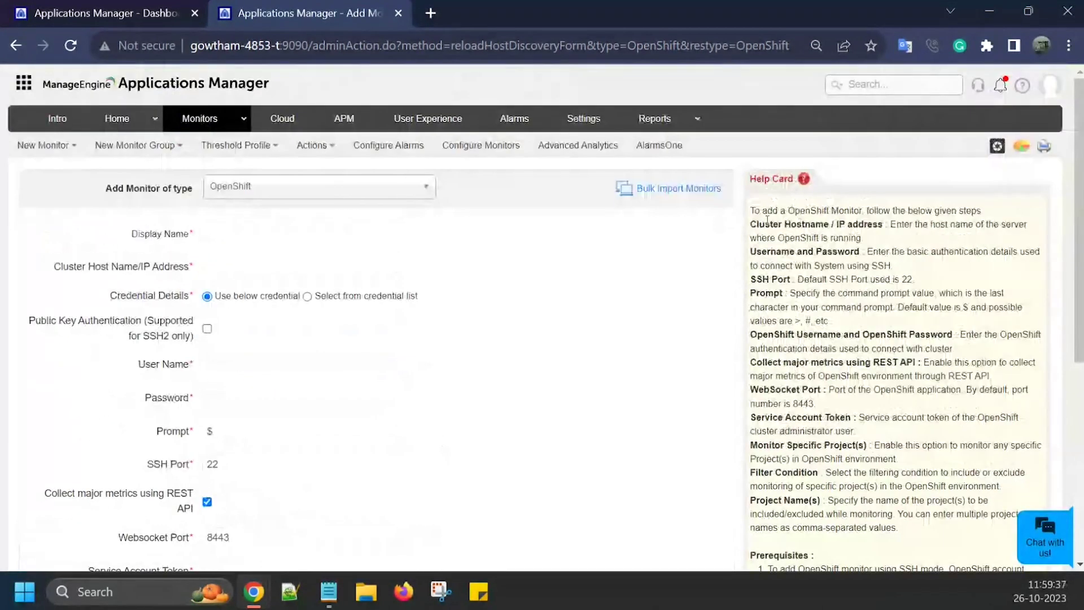
left_click_drag(761, 214, 834, 348)
left_click(786, 311)
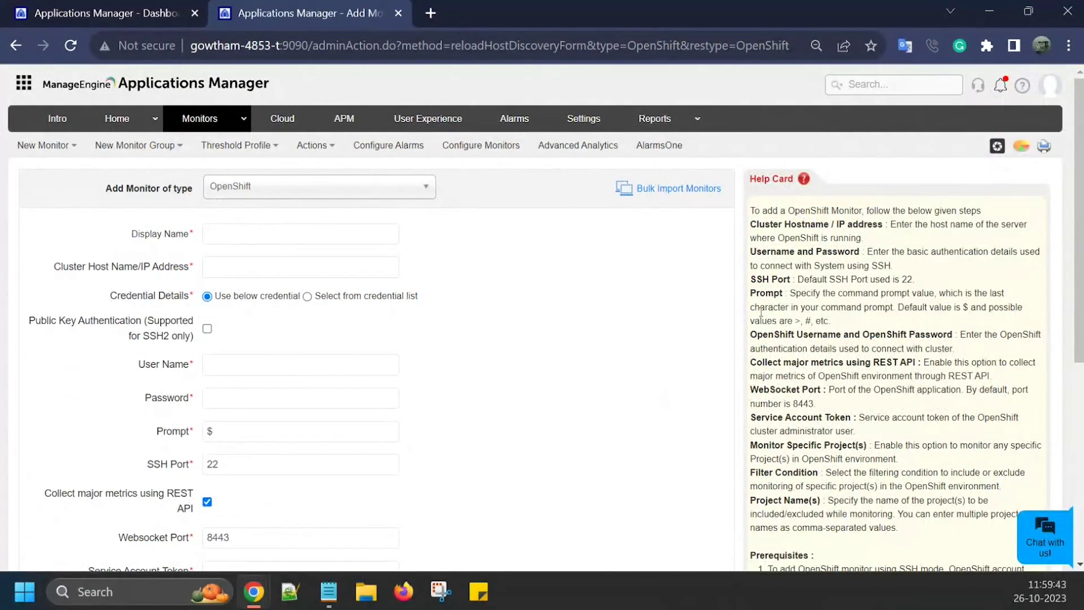
scroll(761, 310, "down", 3)
scroll(574, 335, "down", 3)
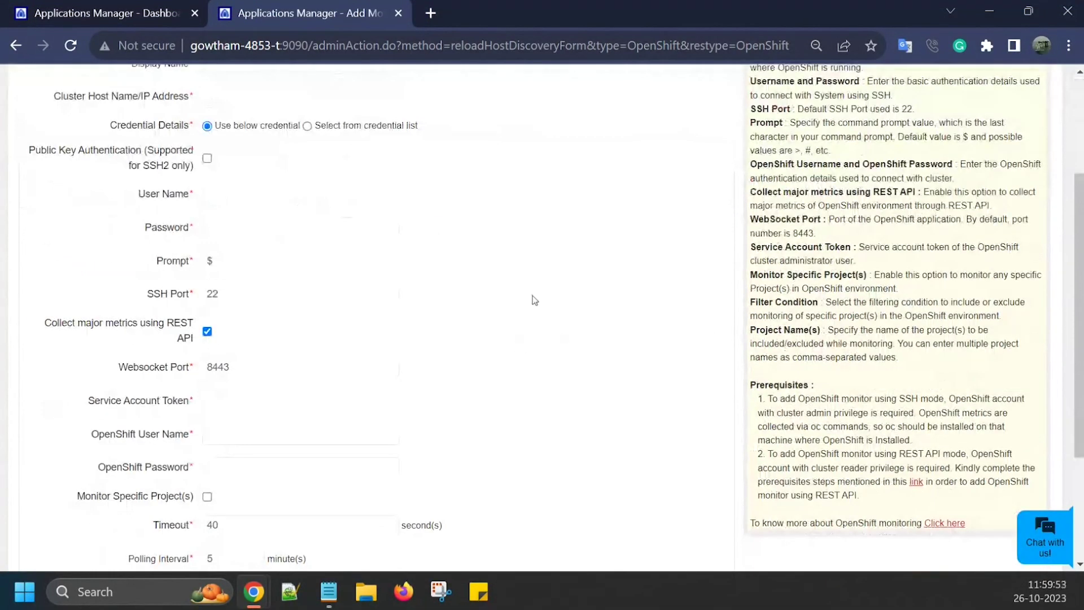
Step: Leave the OpenShift form for the monitors overview, switch to the demo.appmanager.com instance and open its monitor category view
scroll(508, 283, "up", 2)
scroll(531, 303, "up", 3)
left_click(204, 119)
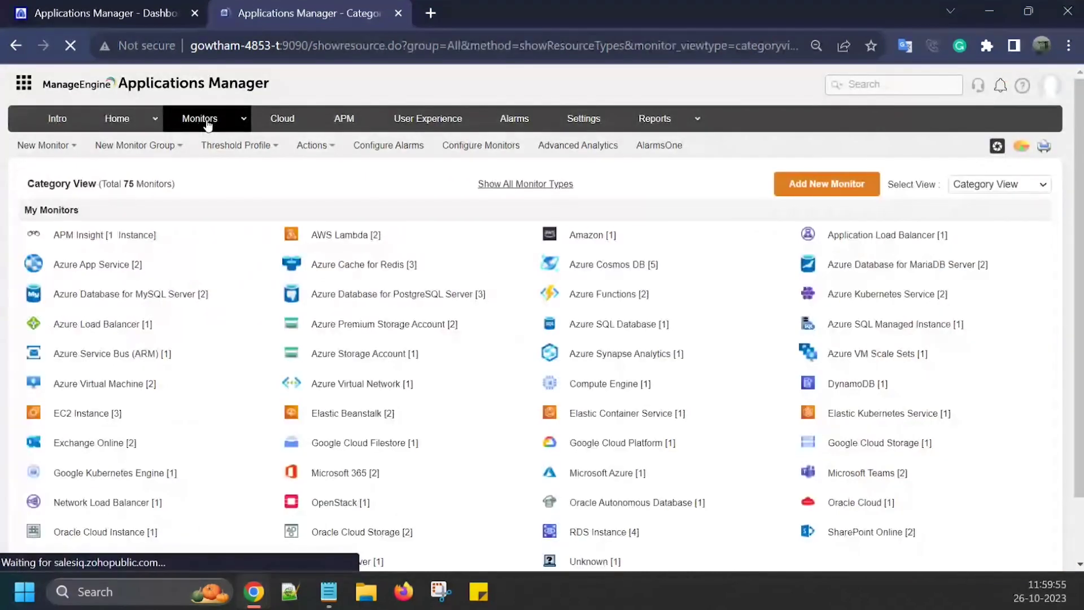
left_click(121, 13)
left_click(126, 151)
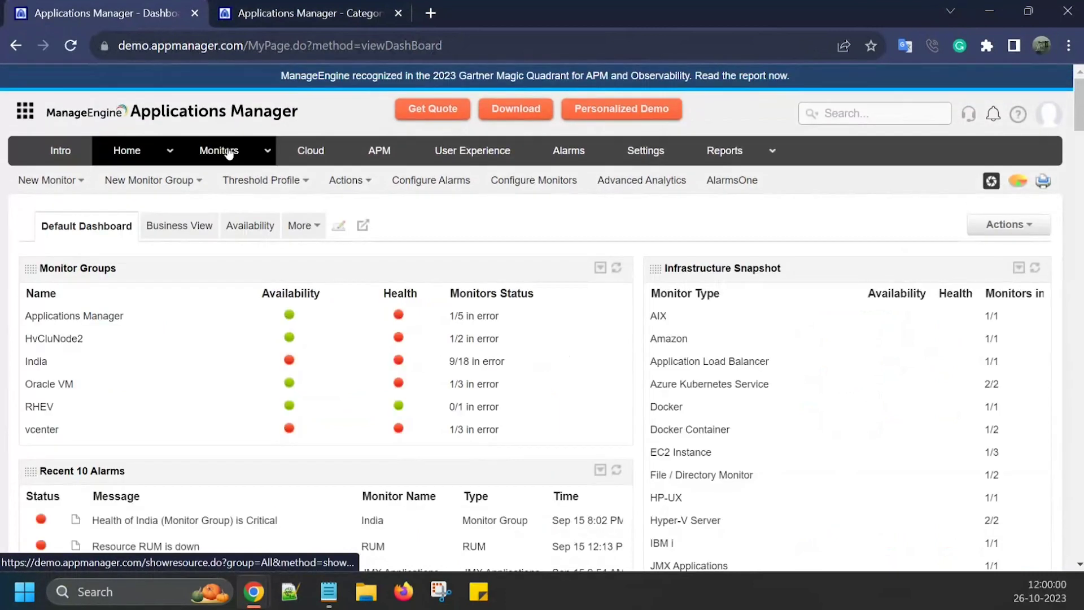
left_click(228, 154)
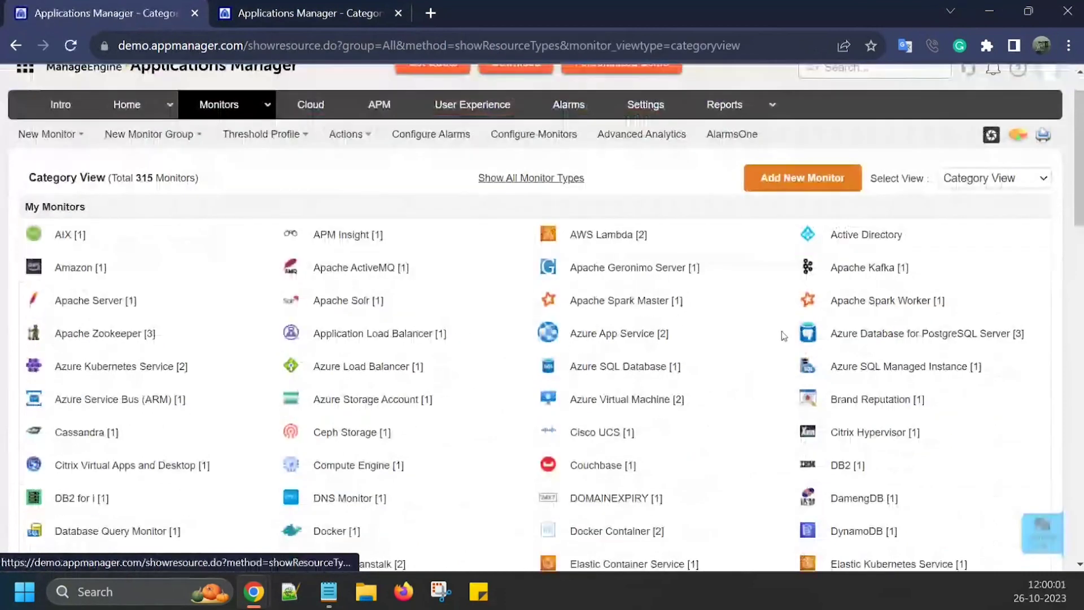
Step: Open the existing Openshift monitor from the OpenShift monitor type and view its project details
scroll(791, 328, "down", 8)
scroll(808, 295, "down", 3)
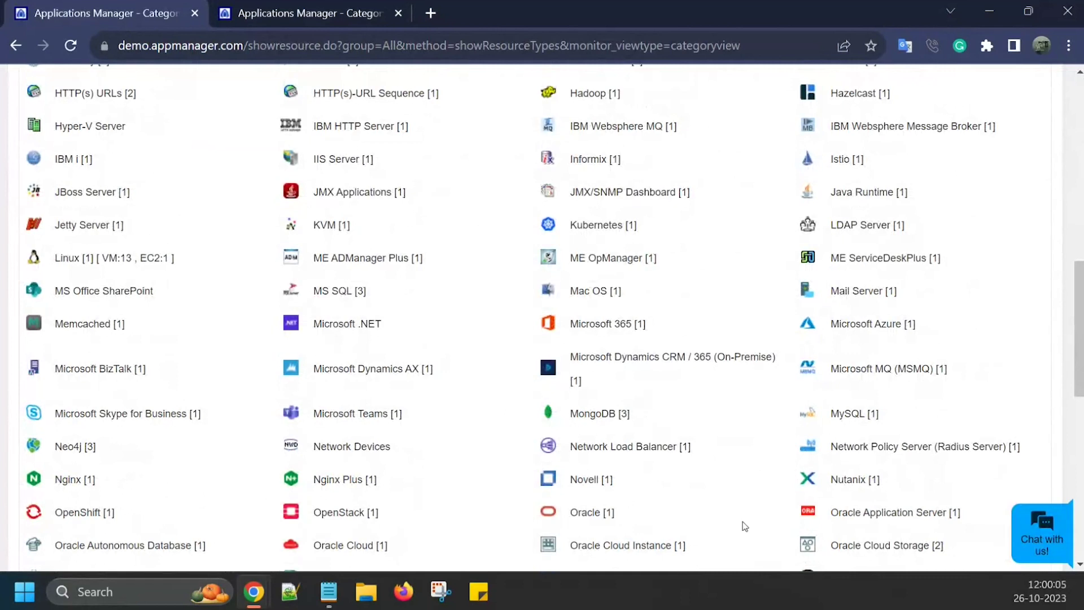
left_click(66, 513)
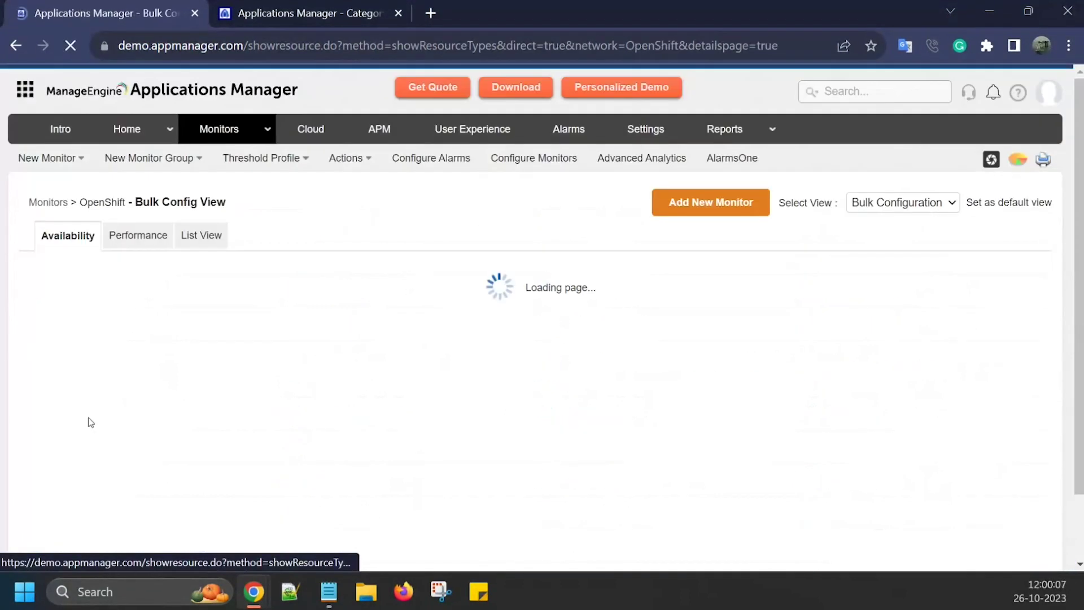
left_click(59, 355)
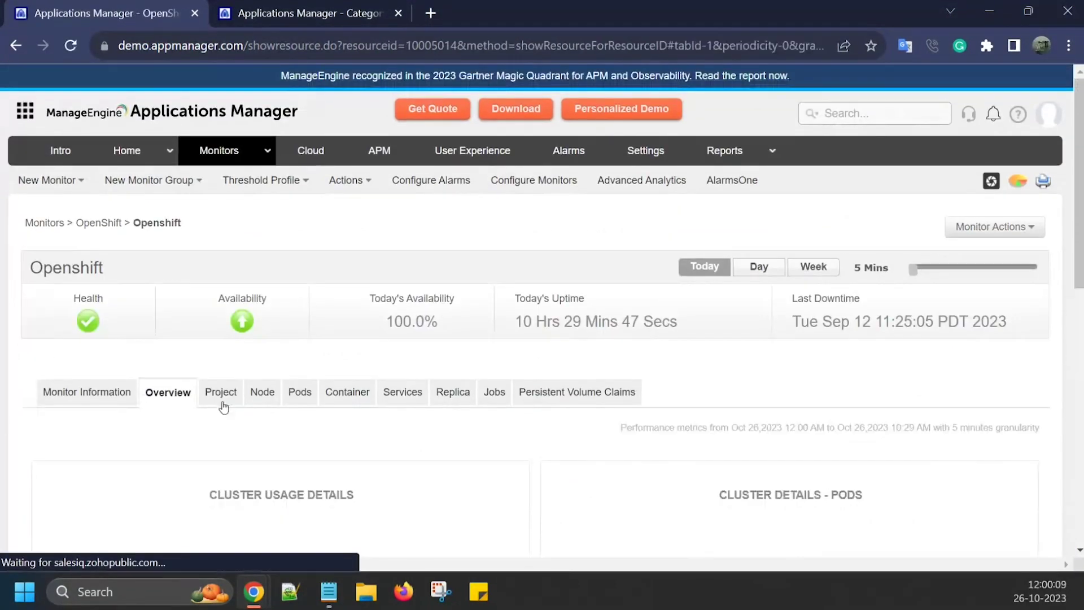
left_click(221, 390)
scroll(322, 332, "down", 4)
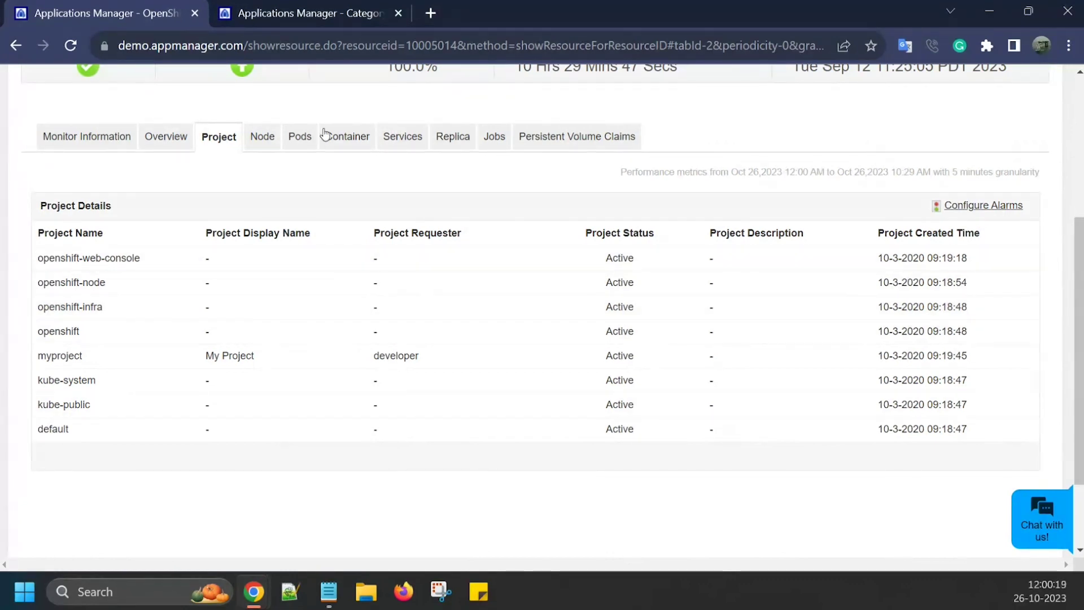
Step: Review the Openshift nodes' CPU and memory details and highlight the used pod count under Node Pod Details
left_click(269, 140)
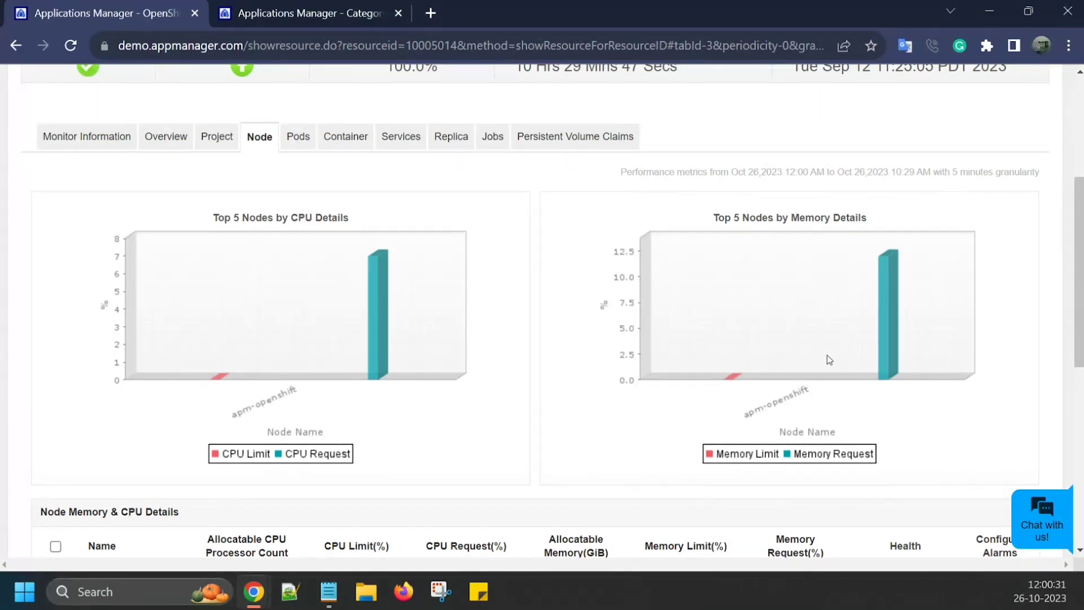
scroll(825, 361, "down", 1)
scroll(819, 368, "down", 4)
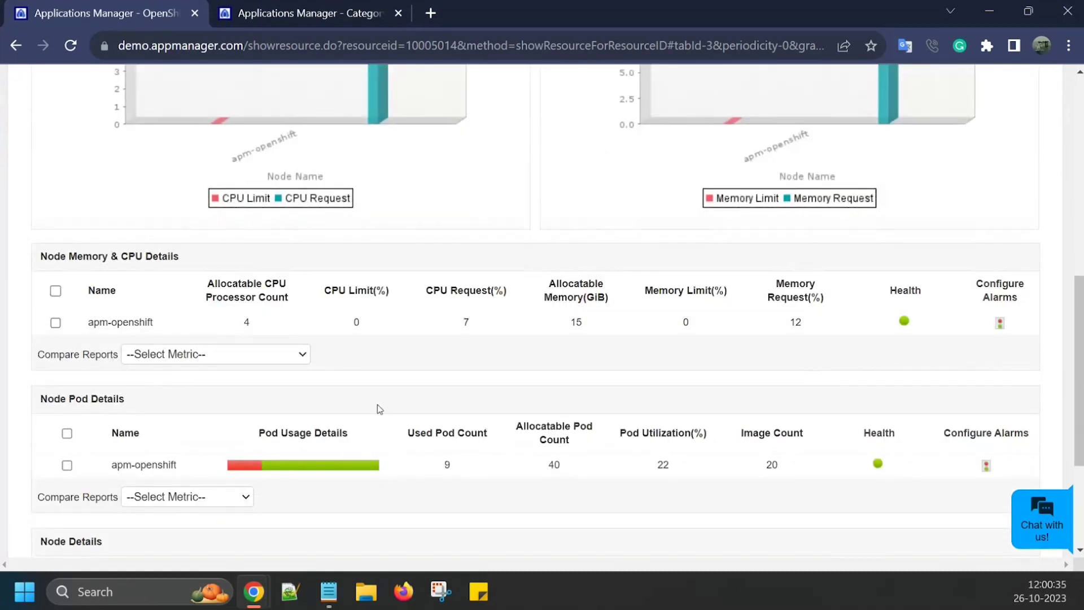
scroll(401, 480, "down", 2)
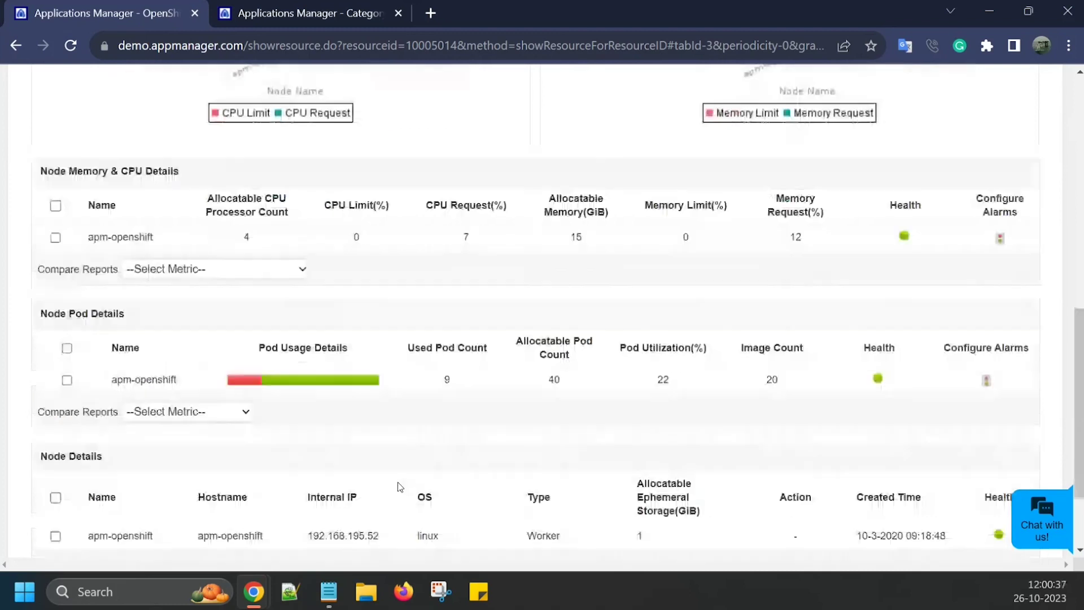
double_click(446, 386)
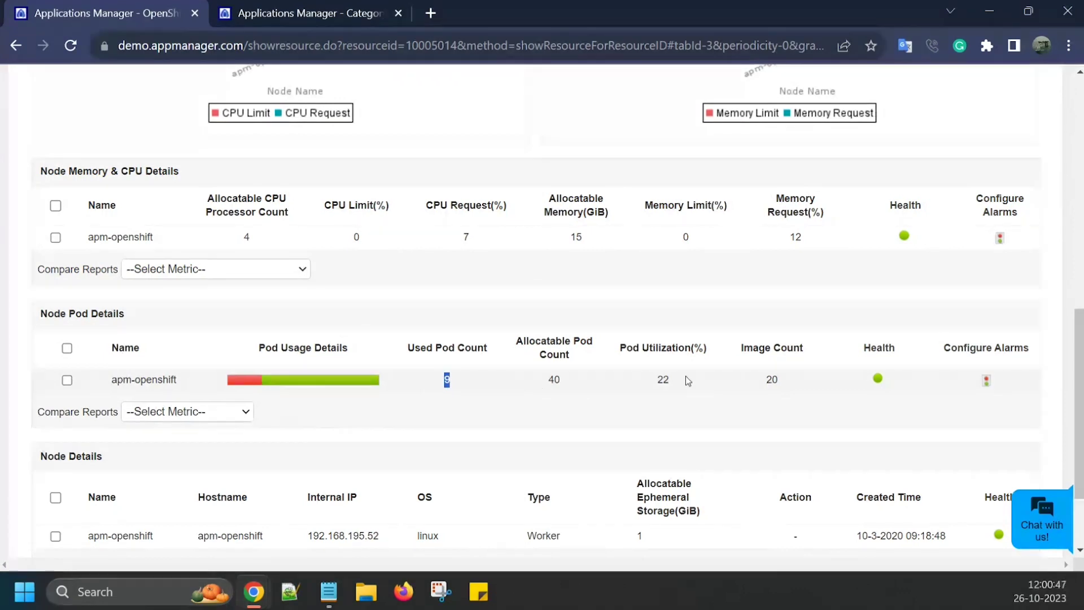
Step: Highlight the apm-openshift node's internal IP under Node Details and clear the selection
scroll(688, 380, "down", 2)
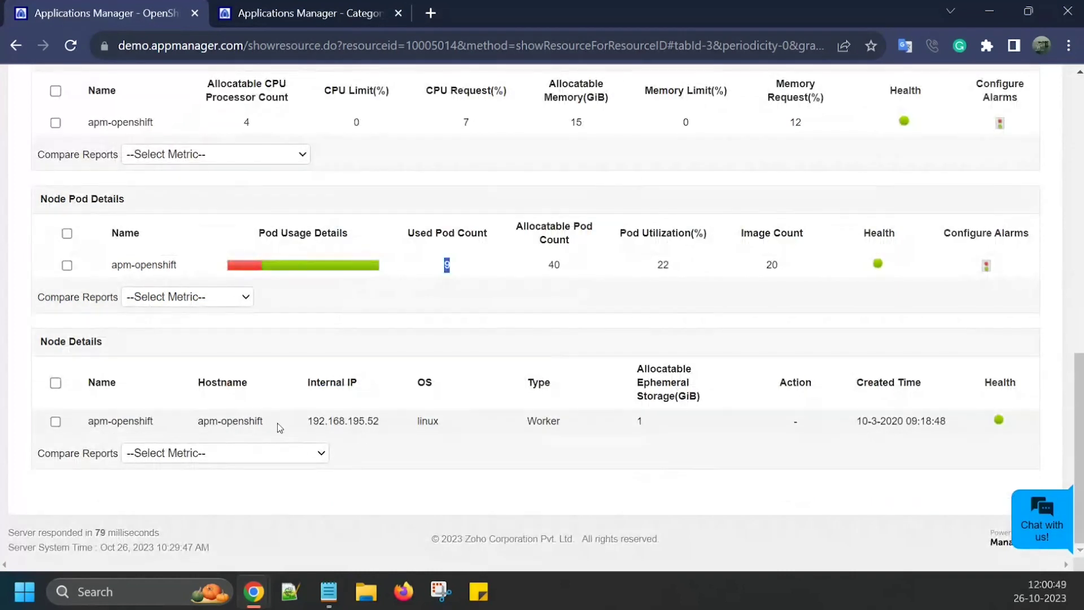
left_click_drag(319, 421, 404, 429)
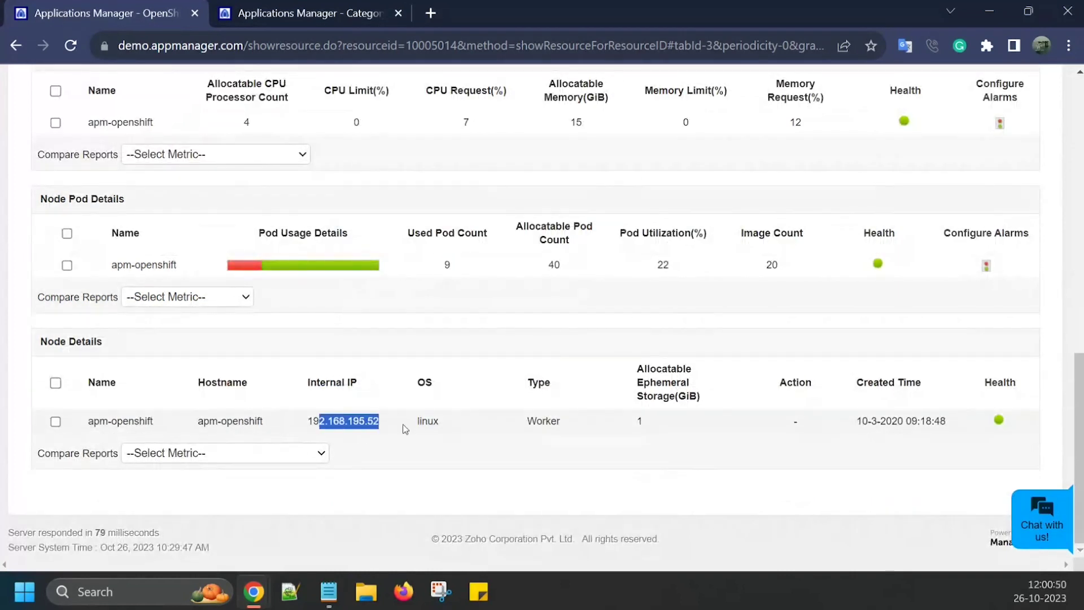
left_click(441, 423)
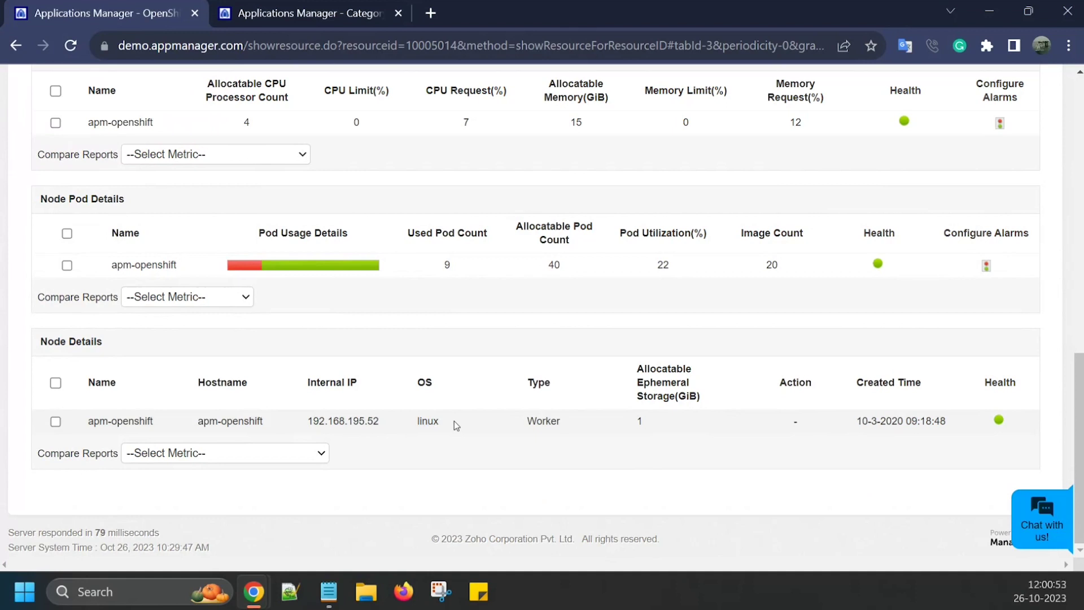
Step: Open the Openshift monitor's pod view and review the pod details, top CPU and memory charts, and Pod Memory & CPU Details
scroll(492, 422, "up", 8)
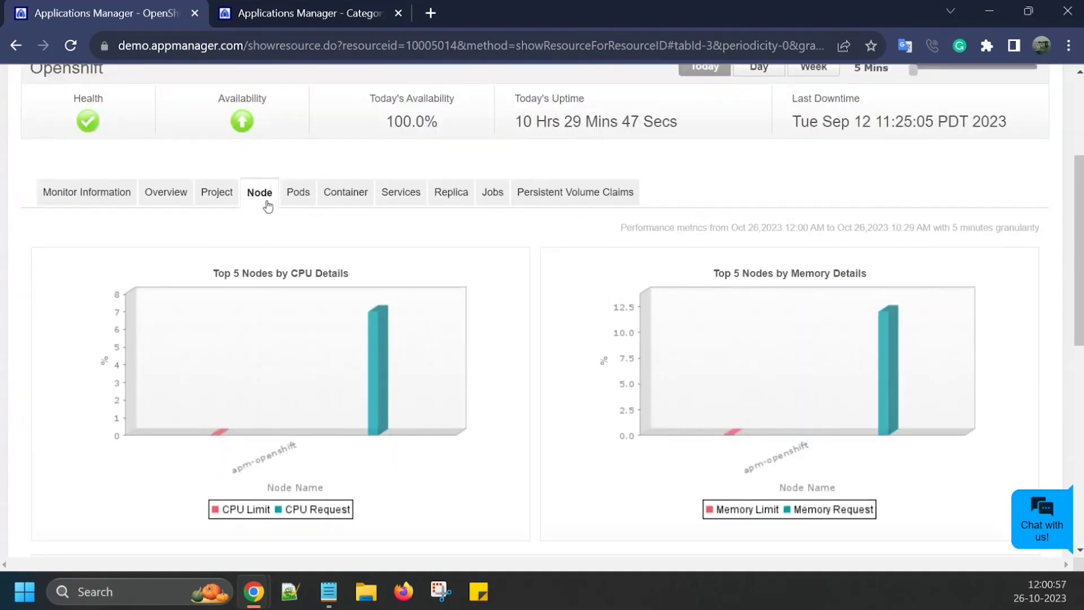
left_click(295, 195)
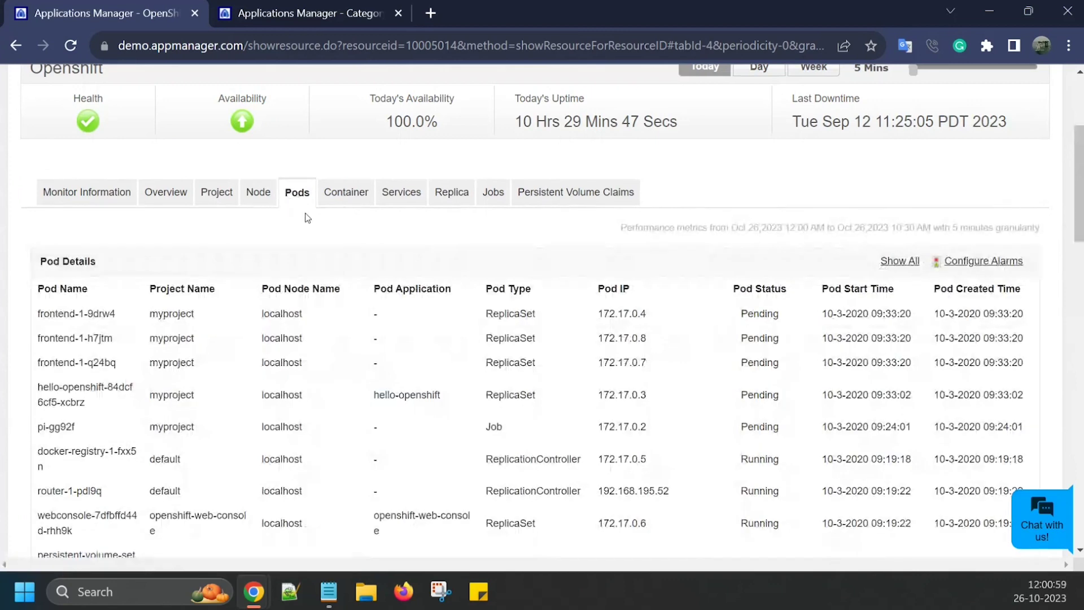
scroll(361, 268, "down", 1)
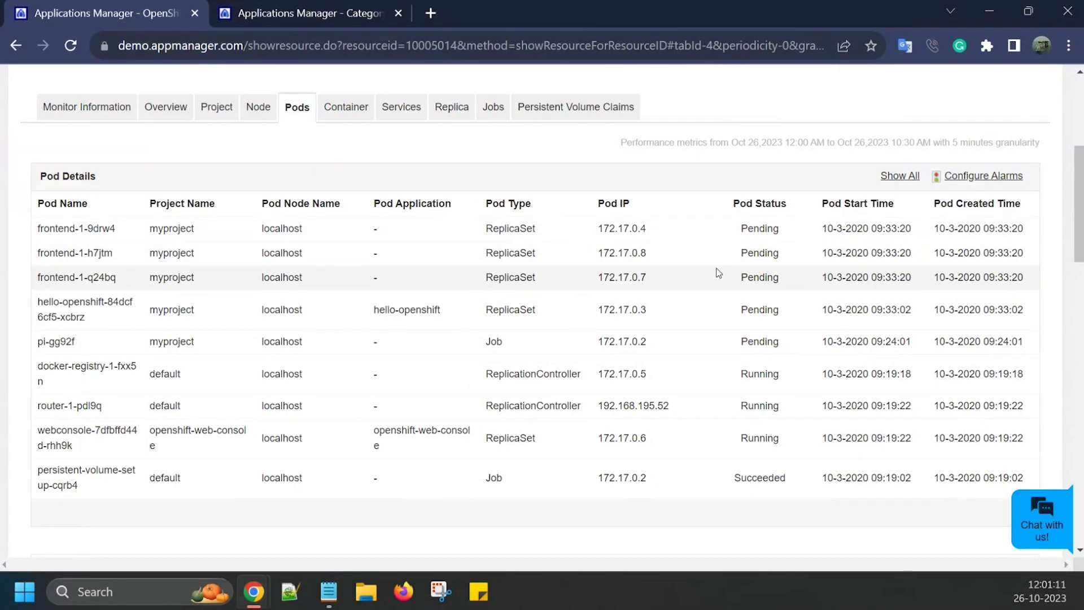
scroll(701, 282, "down", 8)
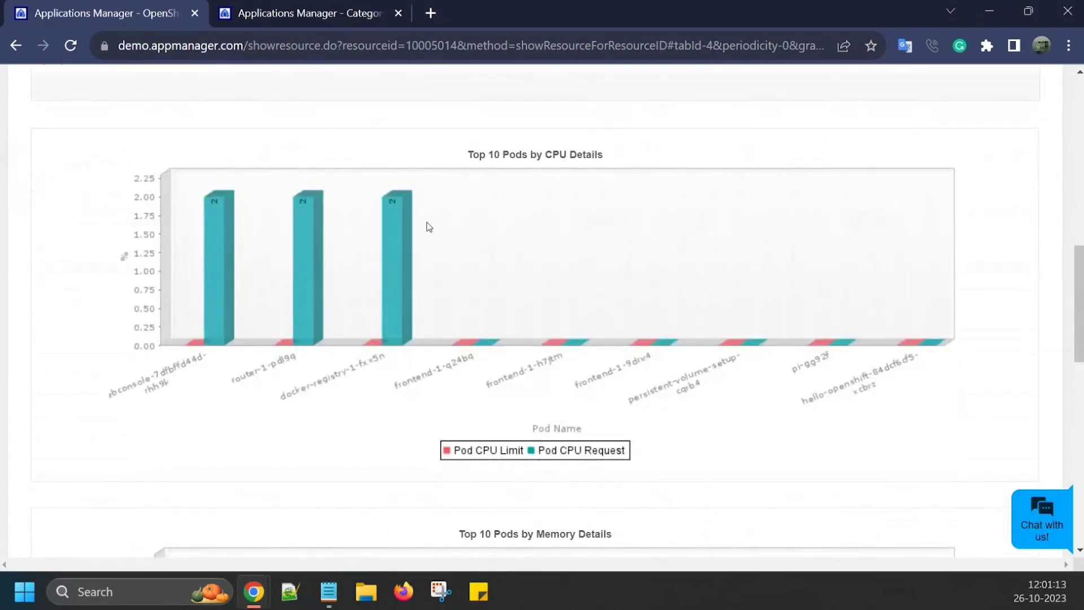
scroll(697, 256, "down", 4)
scroll(687, 271, "down", 6)
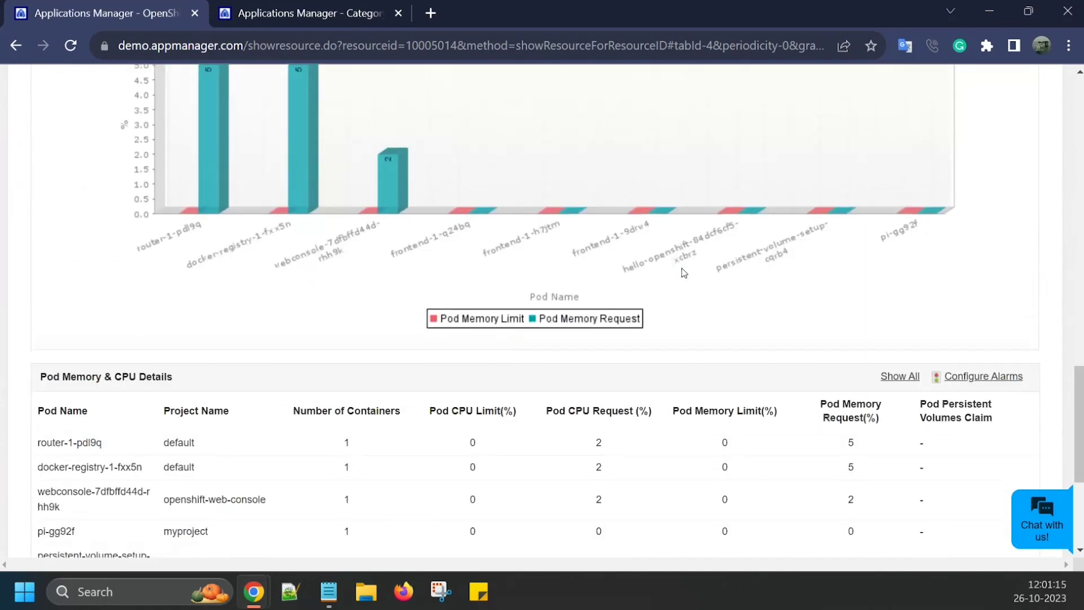
scroll(639, 232, "down", 2)
scroll(623, 235, "down", 2)
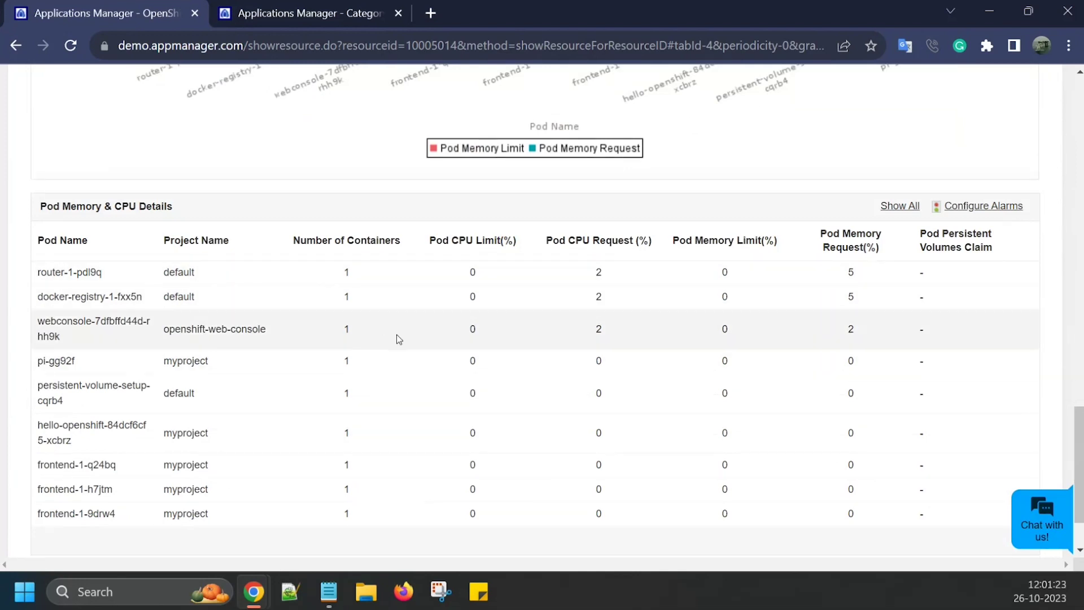
scroll(397, 334, "down", 2)
Step: Open the Openshift monitor's container view and examine the restart count chart and Container Details
scroll(396, 334, "up", 12)
scroll(399, 338, "up", 10)
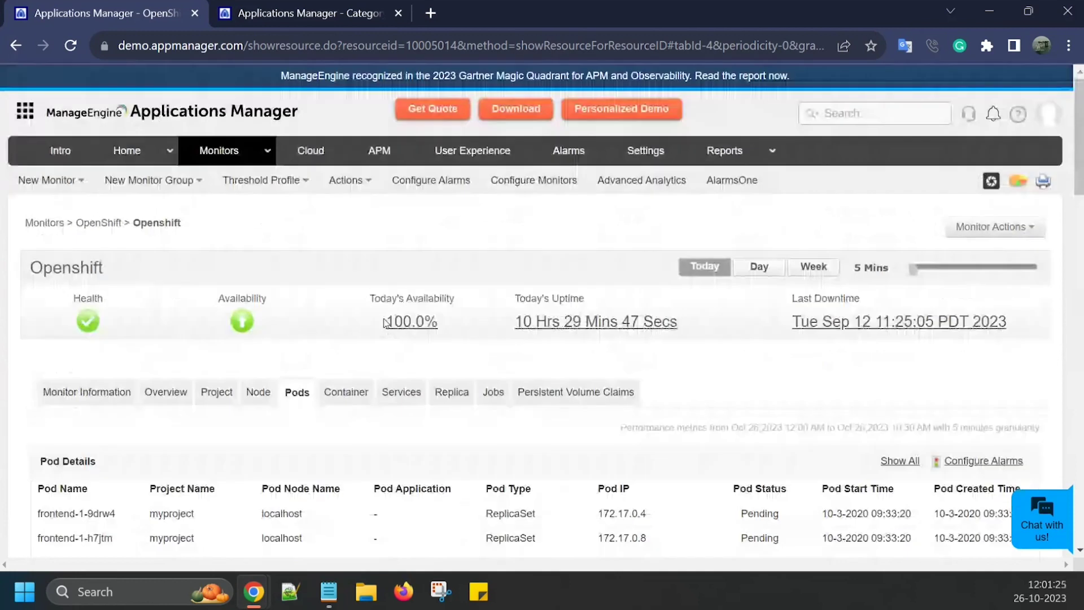
left_click(354, 394)
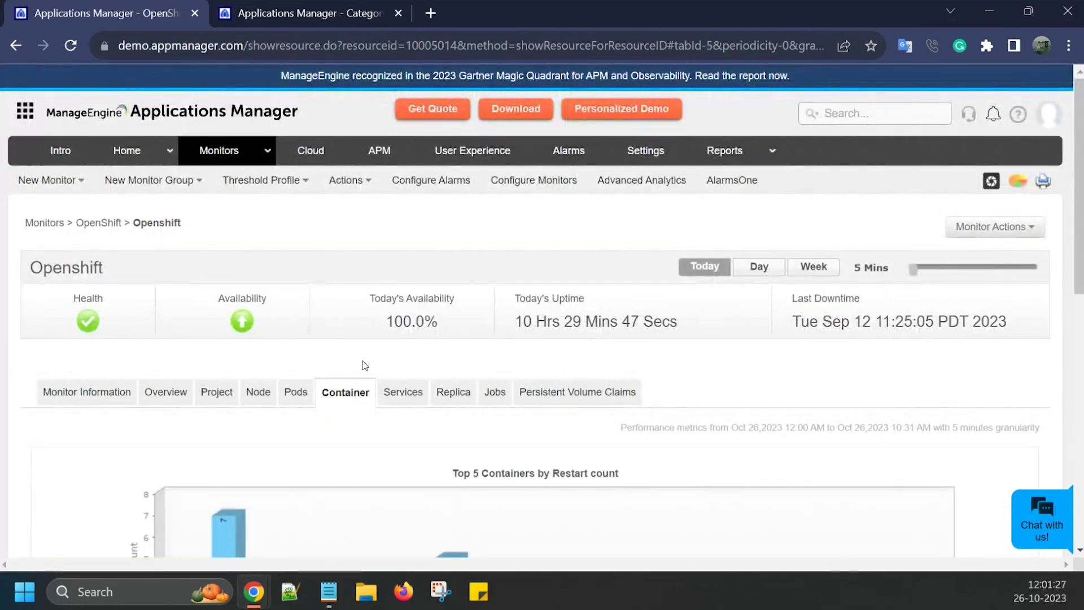
scroll(369, 365, "down", 6)
scroll(368, 362, "down", 1)
scroll(575, 322, "up", 3)
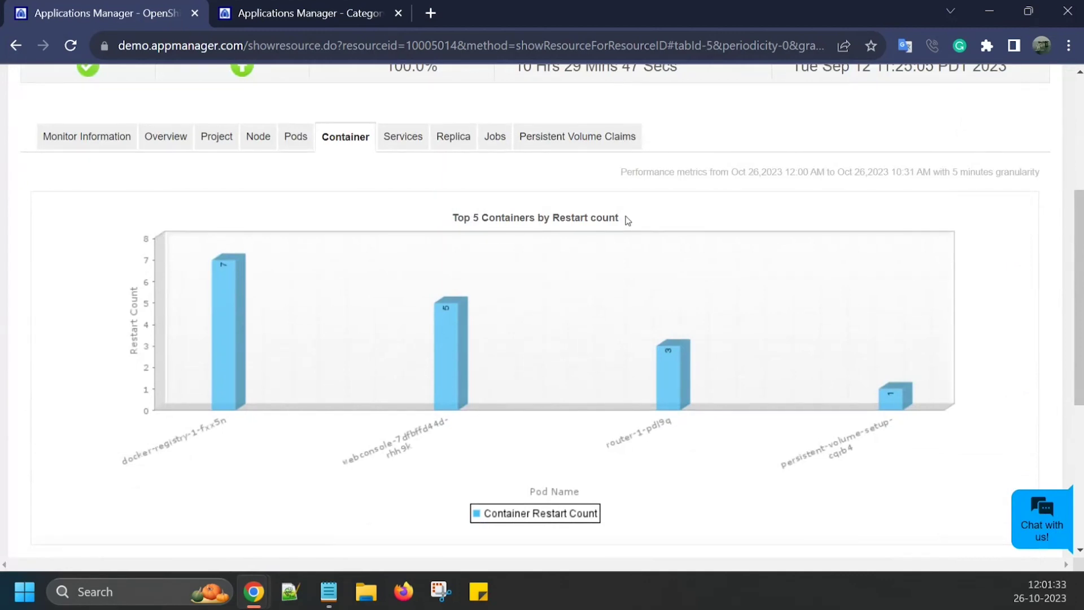
scroll(628, 220, "down", 4)
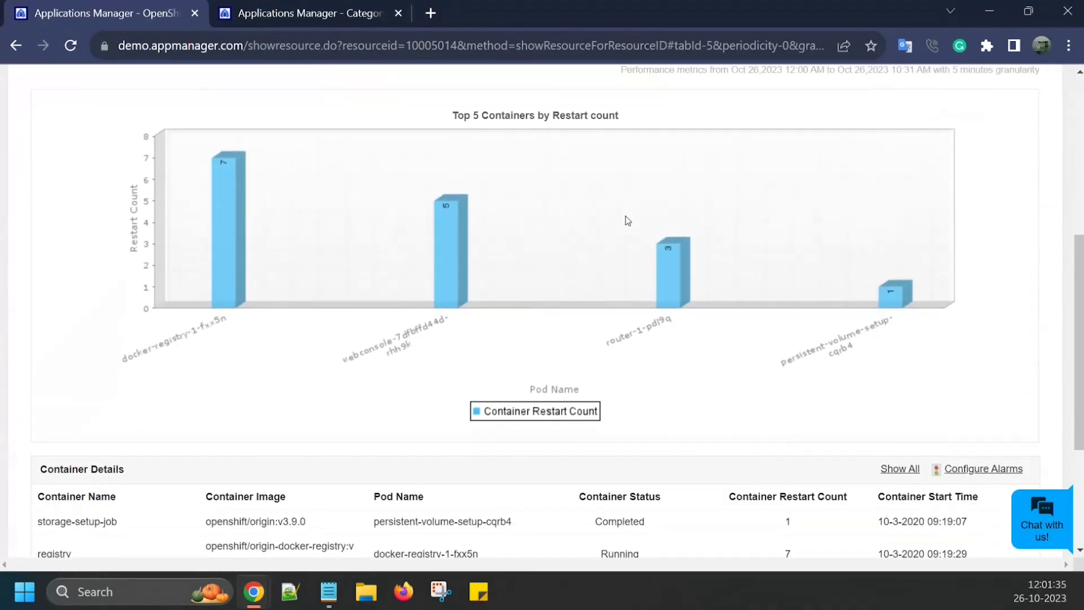
scroll(628, 220, "down", 1)
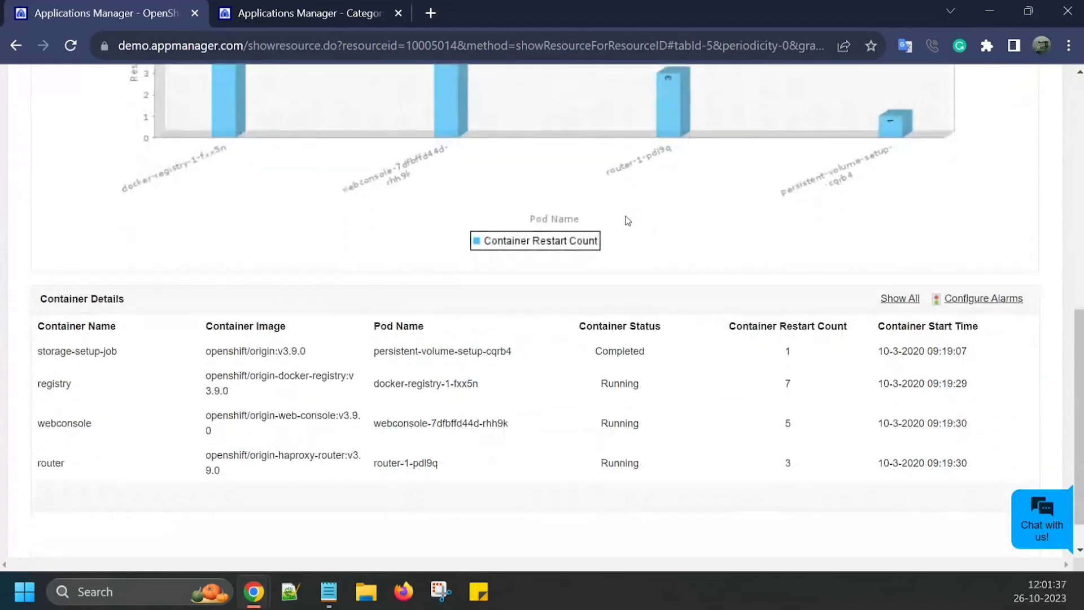
scroll(628, 220, "down", 1)
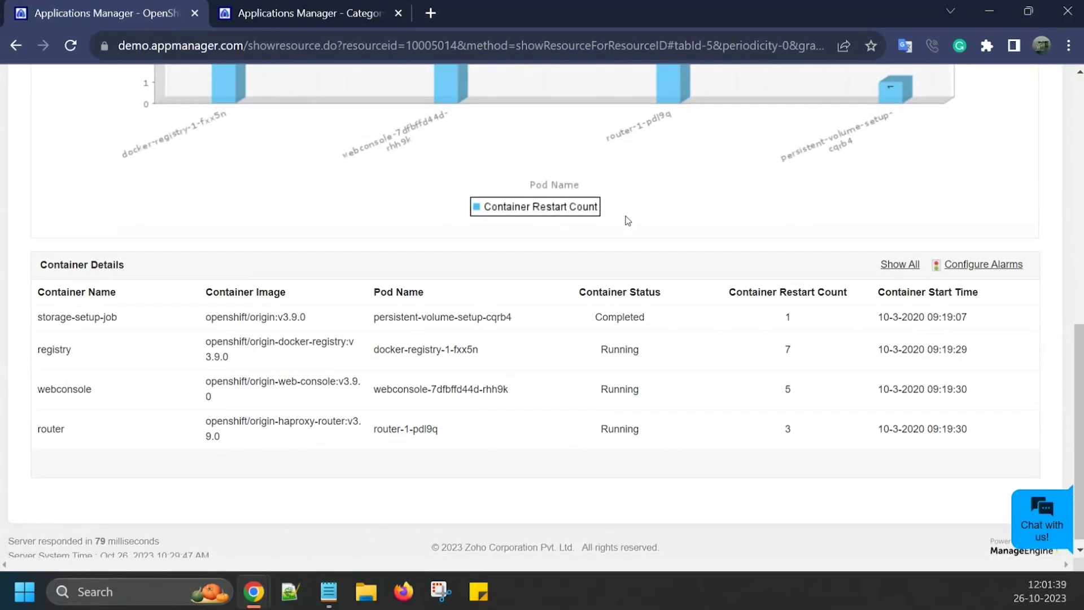
Step: Open the Openshift monitor's services view and review the service and deployment details
scroll(629, 234, "up", 9)
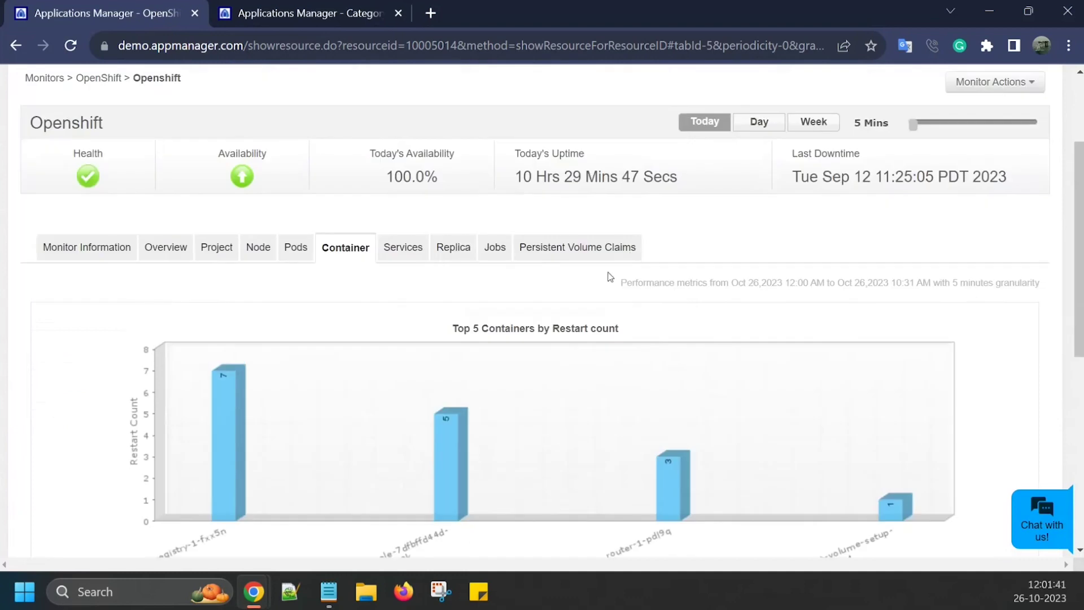
left_click(396, 339)
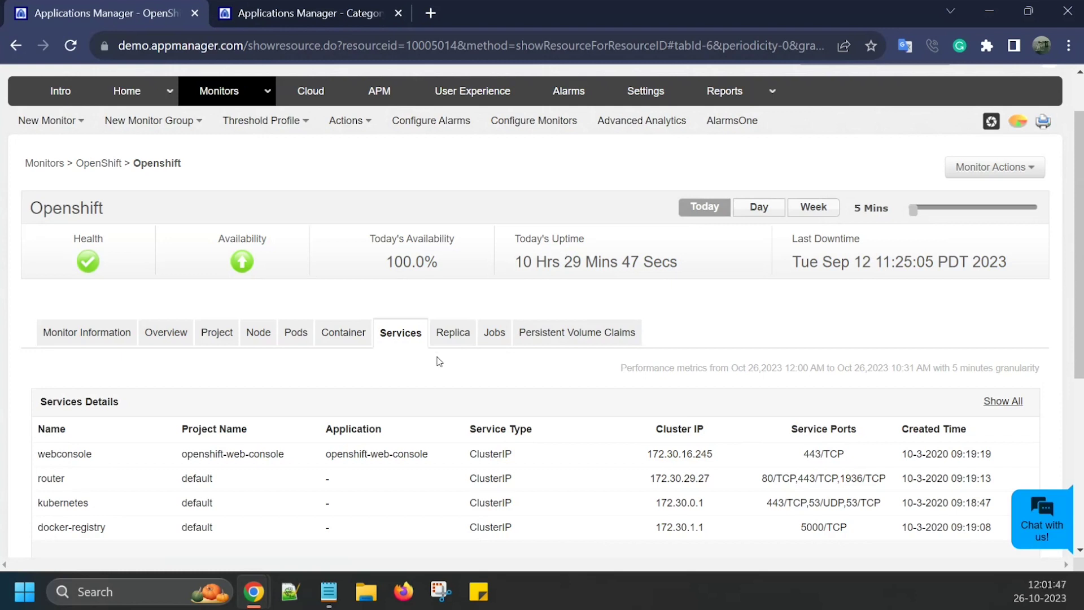
scroll(440, 362, "down", 5)
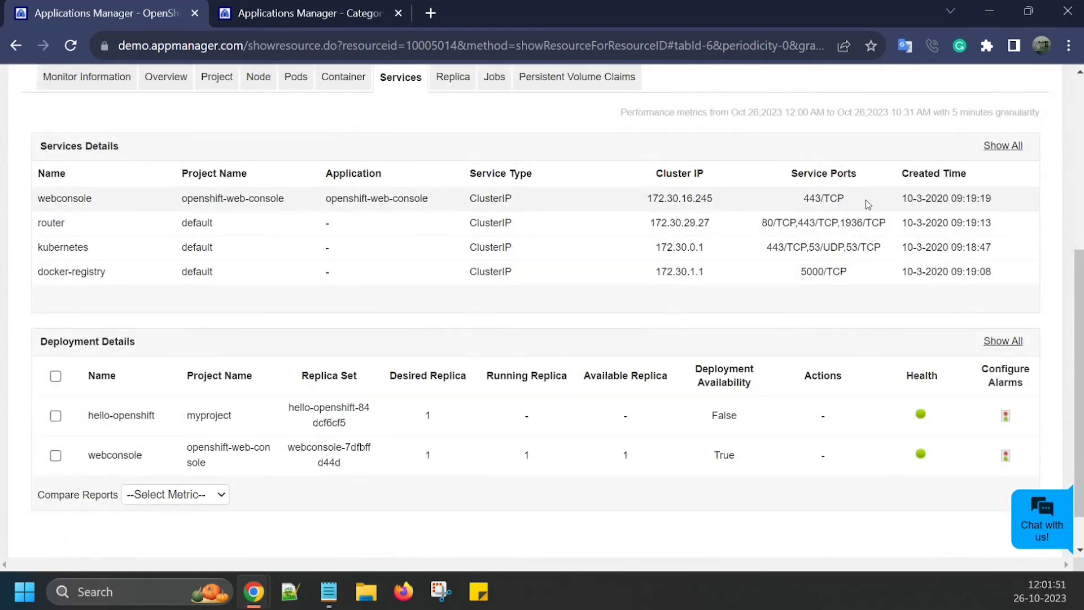
scroll(574, 225, "up", 2)
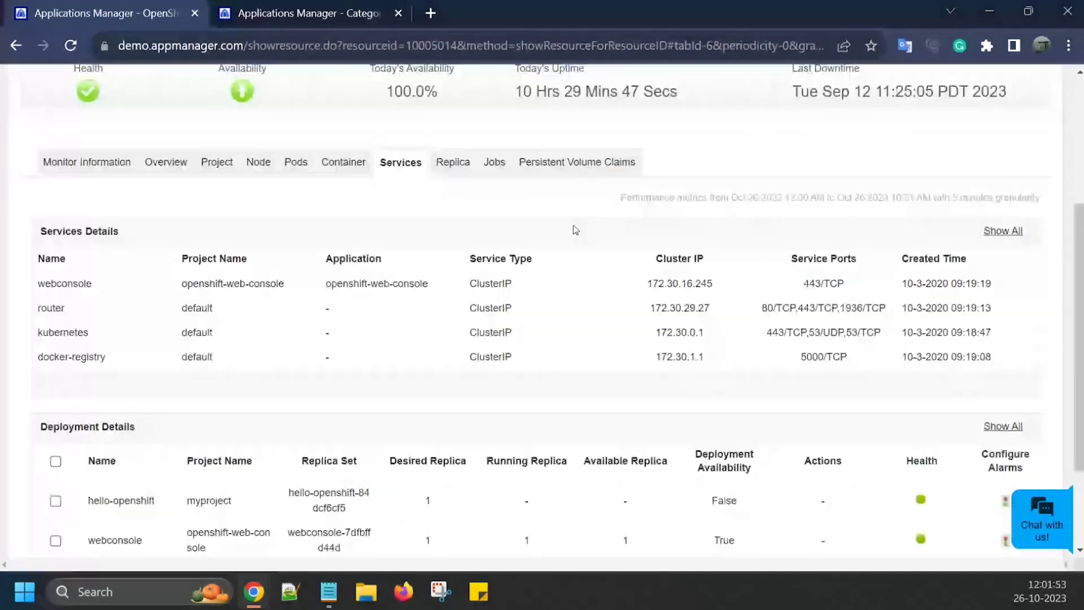
Step: Open the Openshift monitor's jobs view and review the Jobs Details
left_click(505, 173)
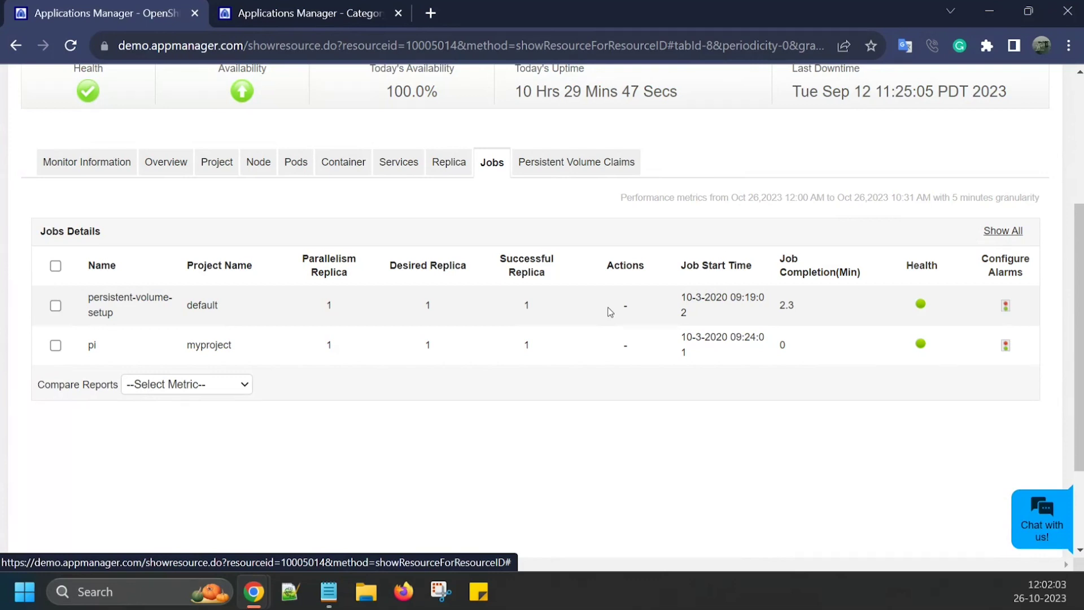
scroll(540, 315, "up", 2)
scroll(545, 320, "up", 3)
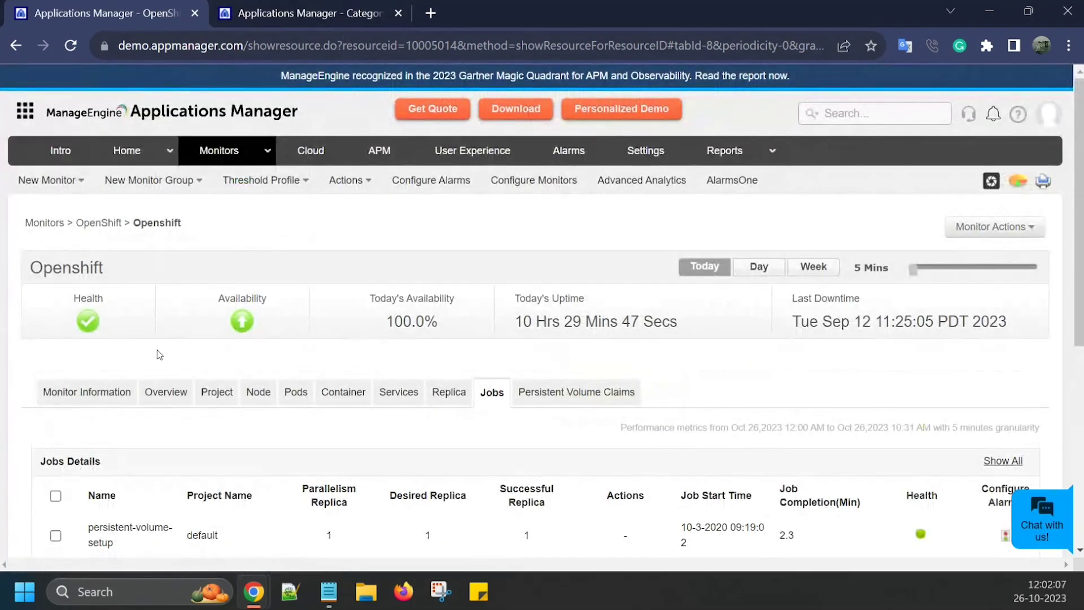
Step: Switch to the local Applications Manager instance and open Add-On Settings in its product settings
left_click(310, 15)
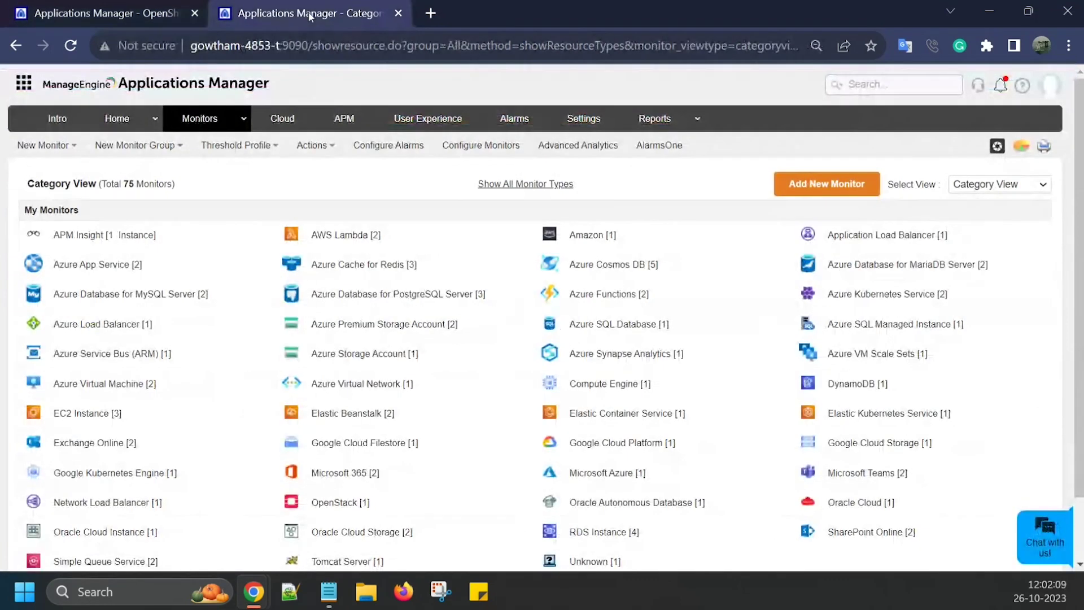
left_click(588, 123)
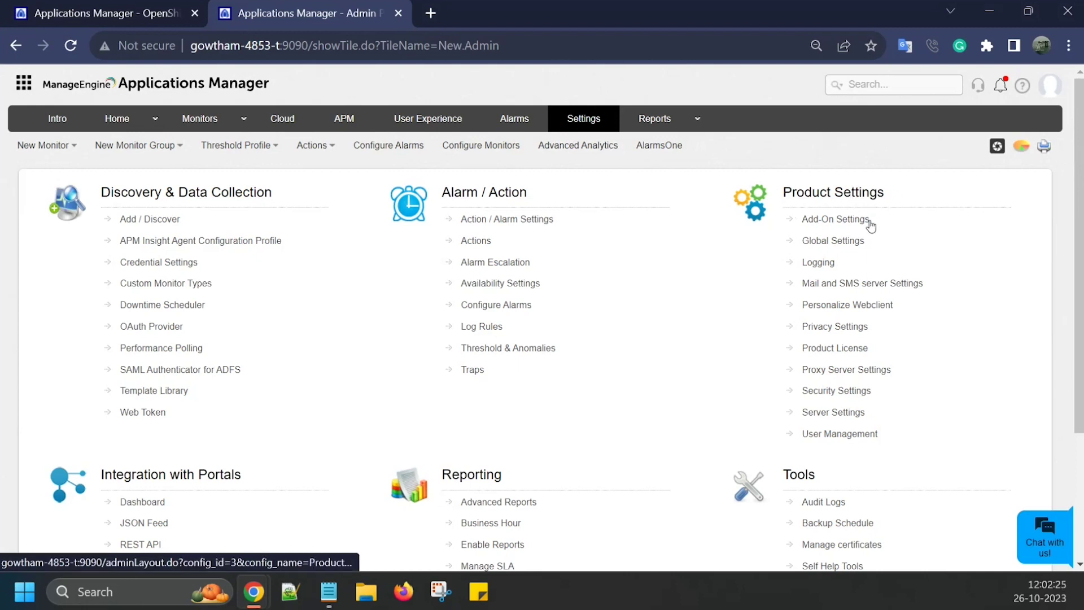
left_click(849, 220)
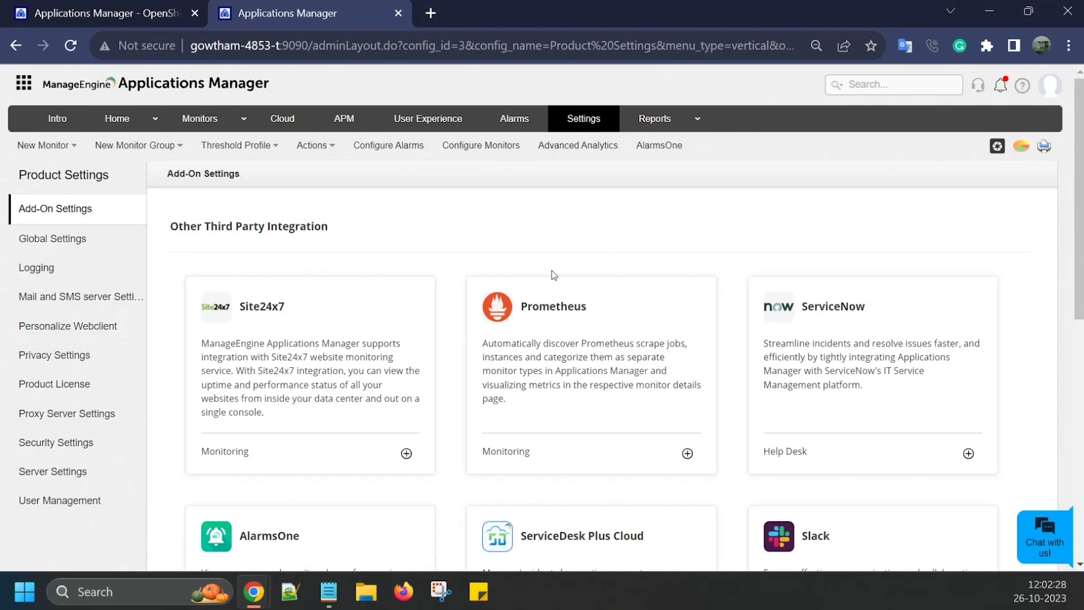
Step: Highlight the Site24x7 integration description and browse the other third-party integrations in Add-On Settings
scroll(554, 275, "down", 2)
left_click_drag(170, 175, 380, 368)
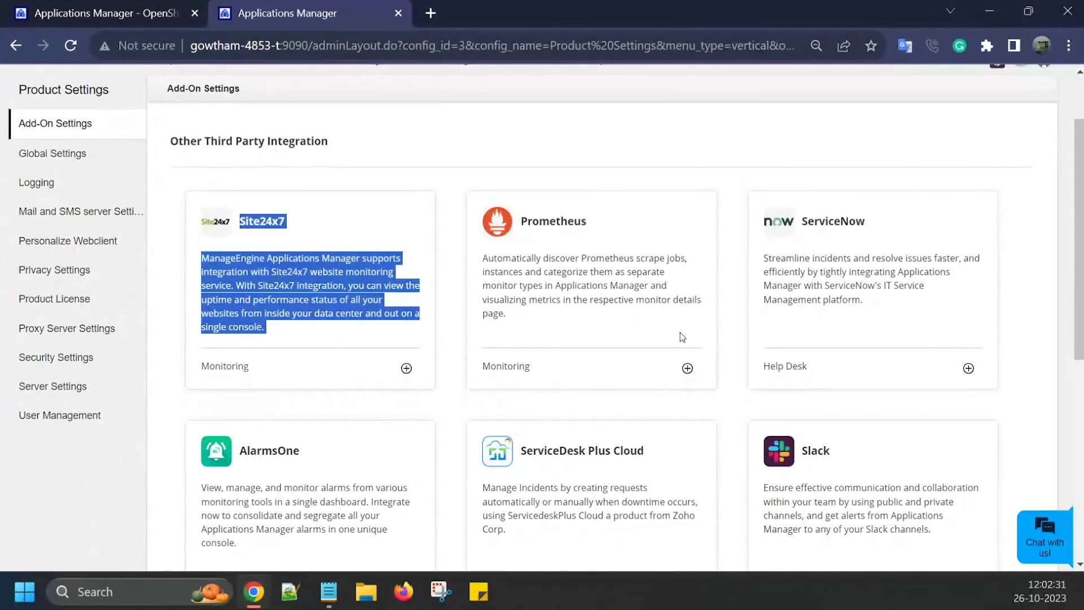
scroll(955, 368, "down", 6)
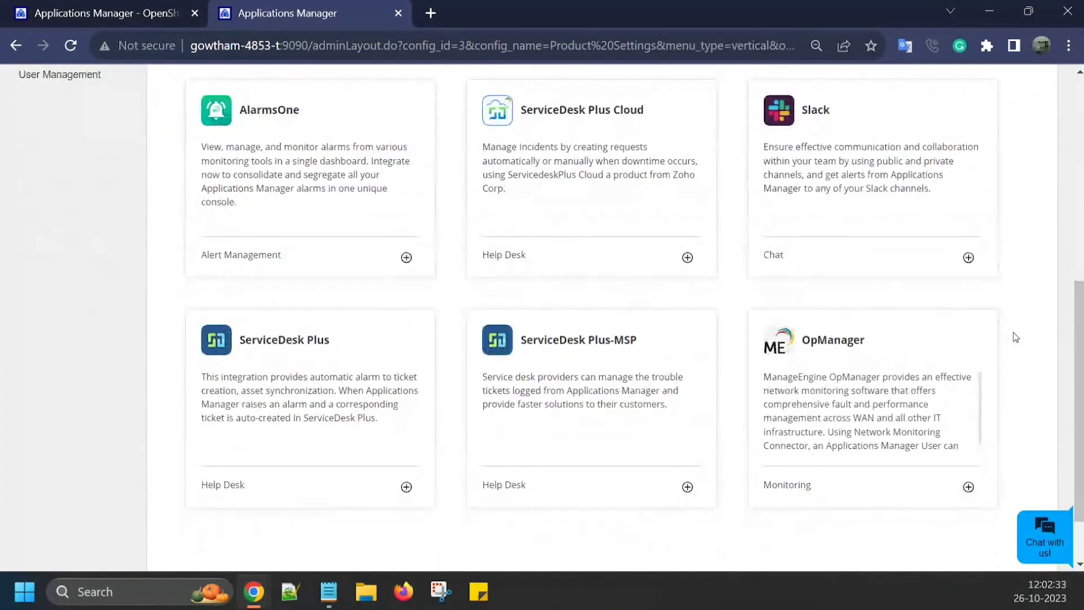
scroll(1046, 365, "up", 7)
scroll(543, 330, "down", 1)
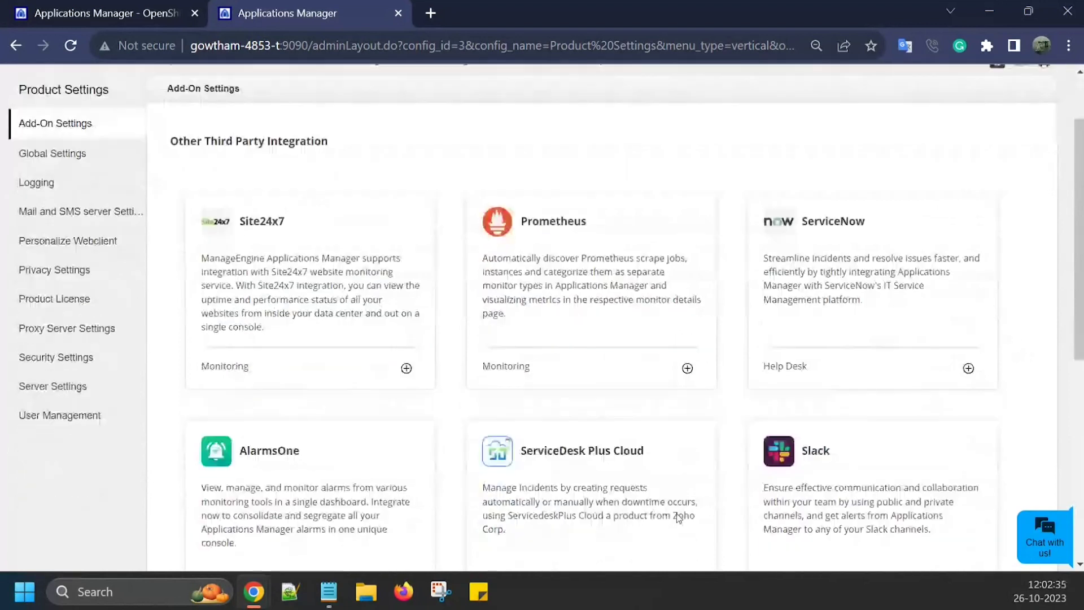
Step: Open a new Prometheus integration form and highlight its poll interval, clearing the highlight without changing the value
left_click(687, 369)
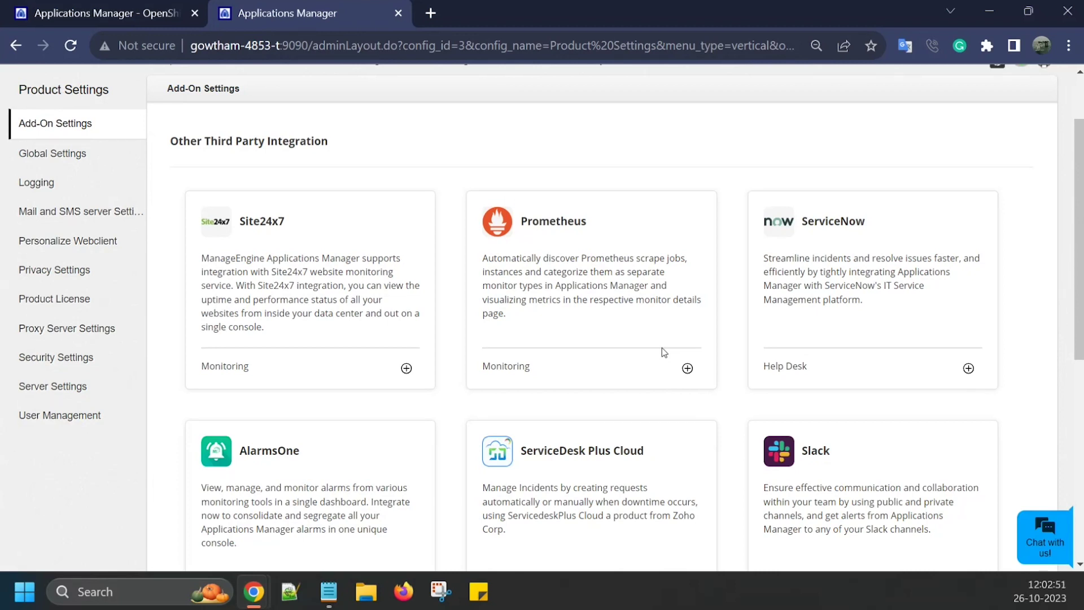
left_click(688, 368)
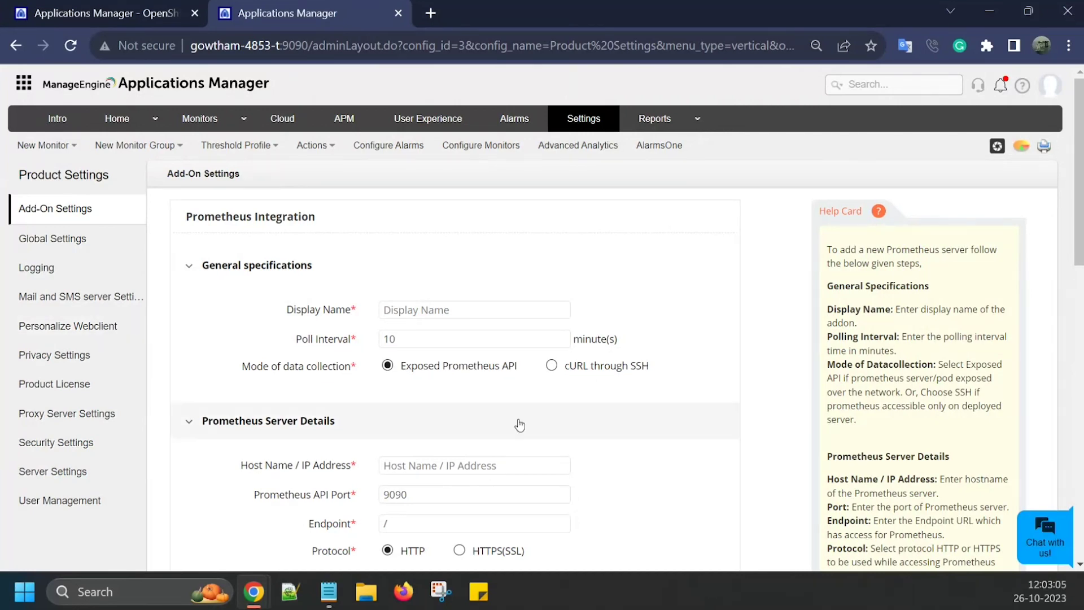
double_click(467, 340)
scroll(552, 392, "down", 1)
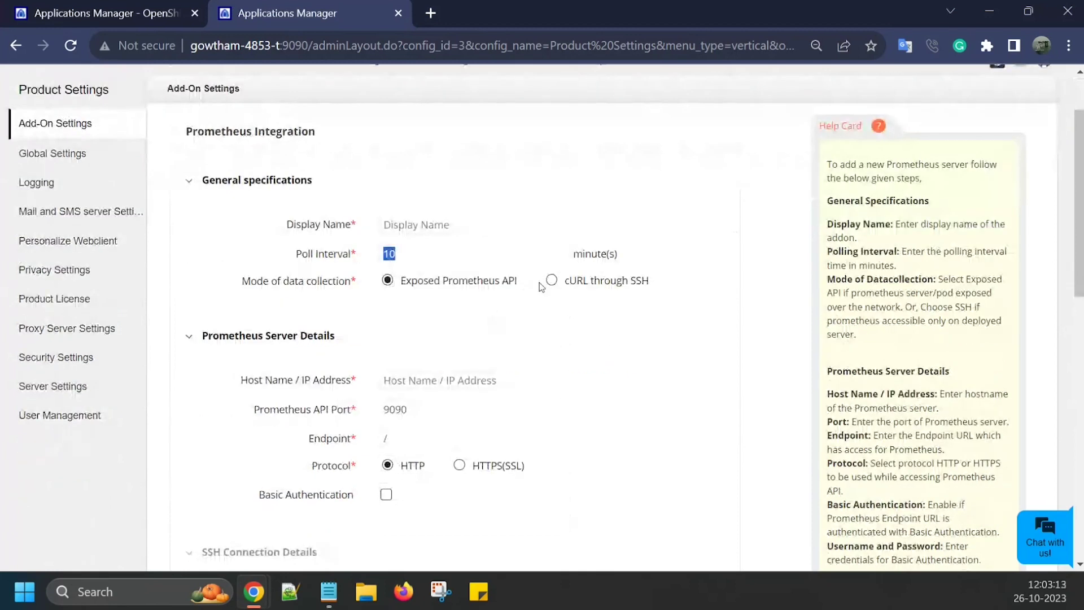
left_click(534, 289)
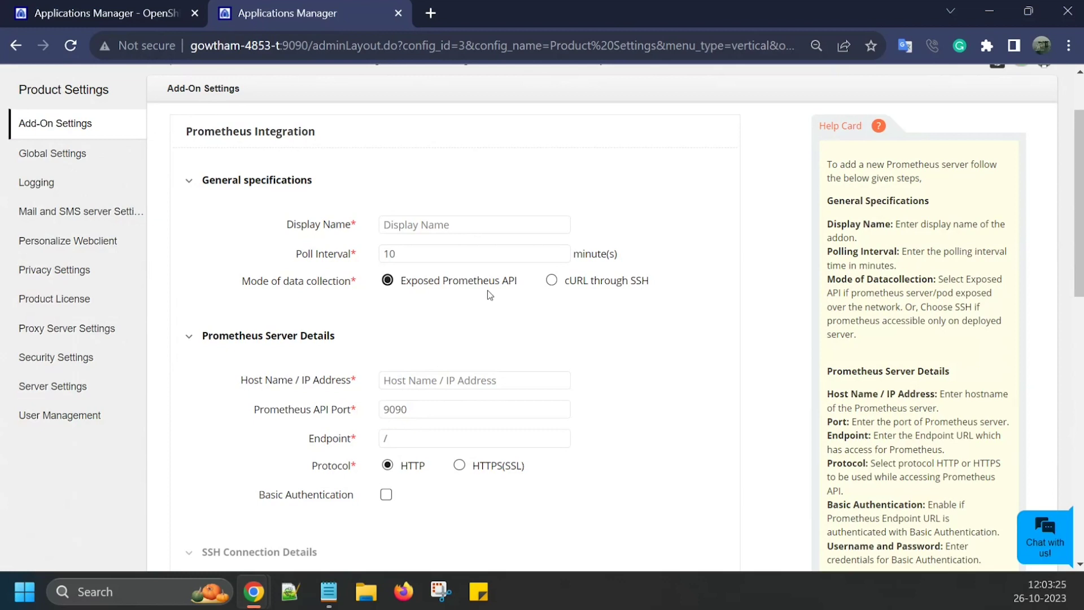
Step: Review the Prometheus server details and select OpenShift as the monitor type under Discovery Specifications
scroll(515, 291, "down", 2)
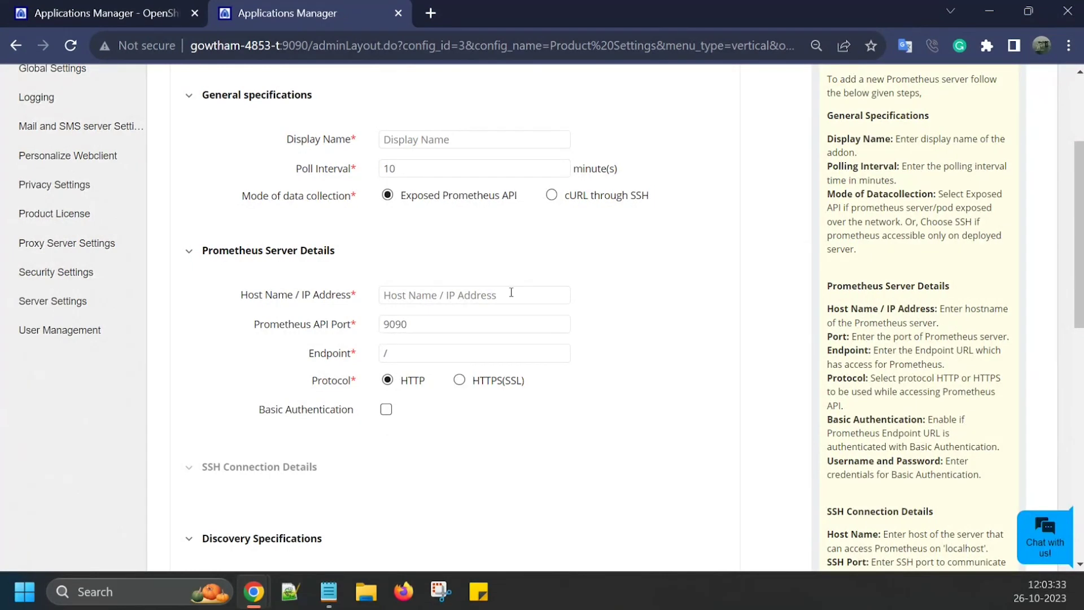
scroll(511, 292, "down", 1)
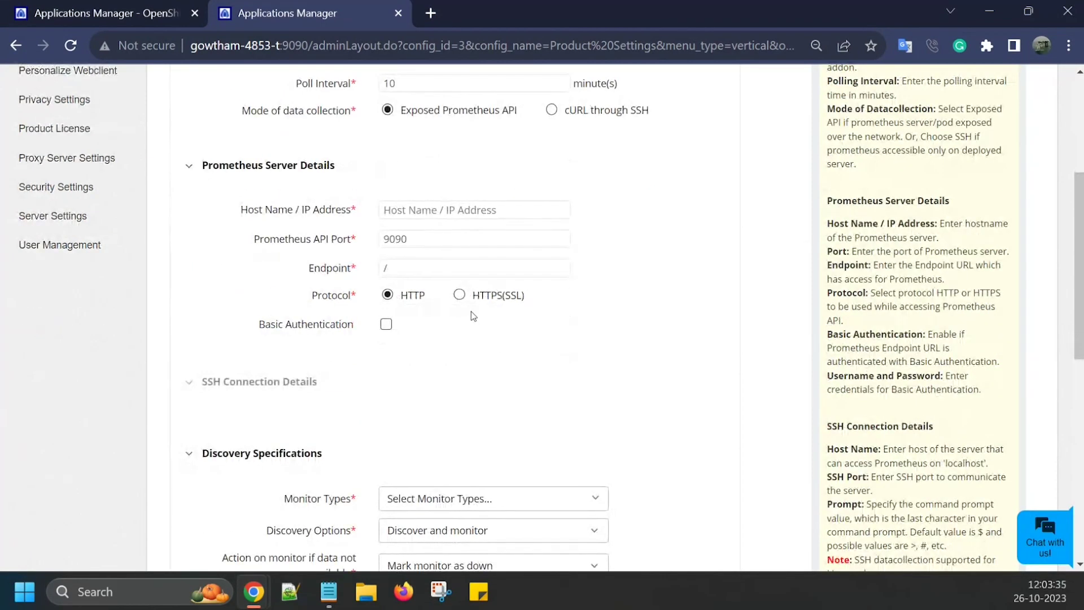
scroll(325, 389, "down", 1)
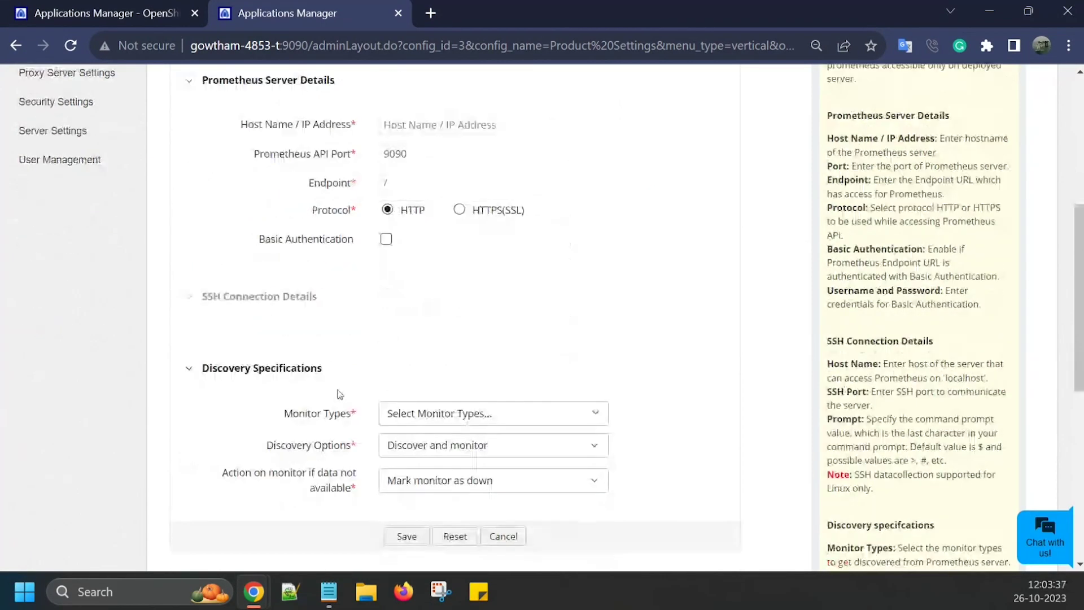
scroll(536, 324, "down", 1)
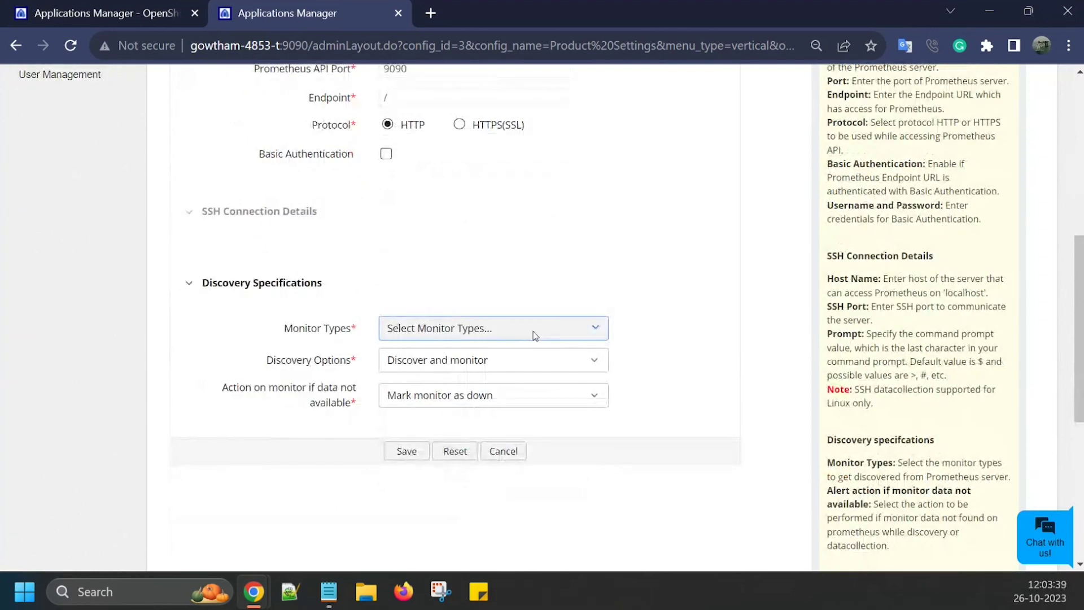
left_click(533, 331)
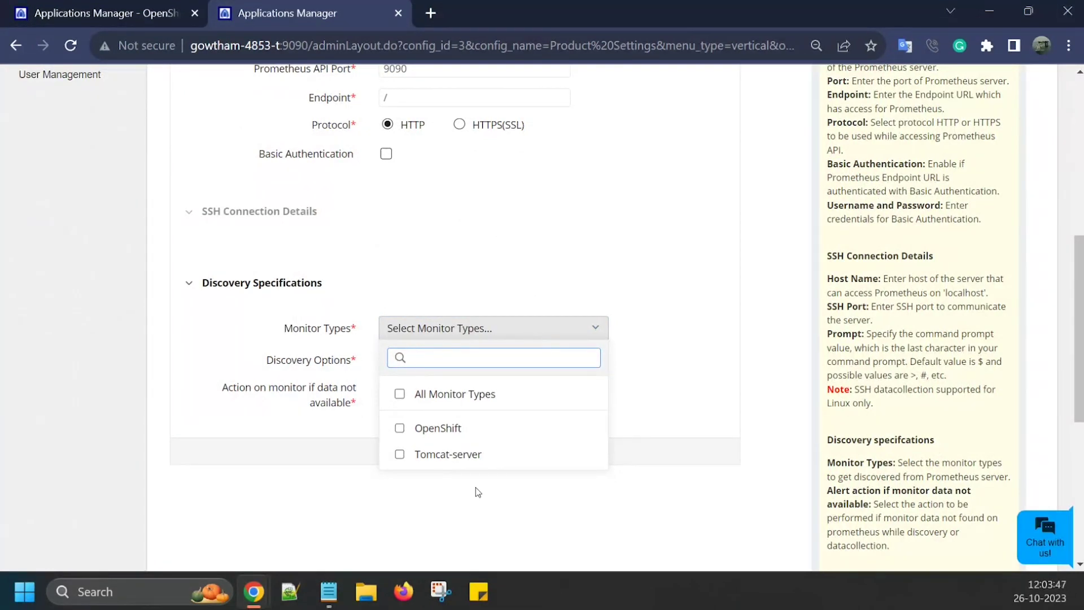
left_click(399, 429)
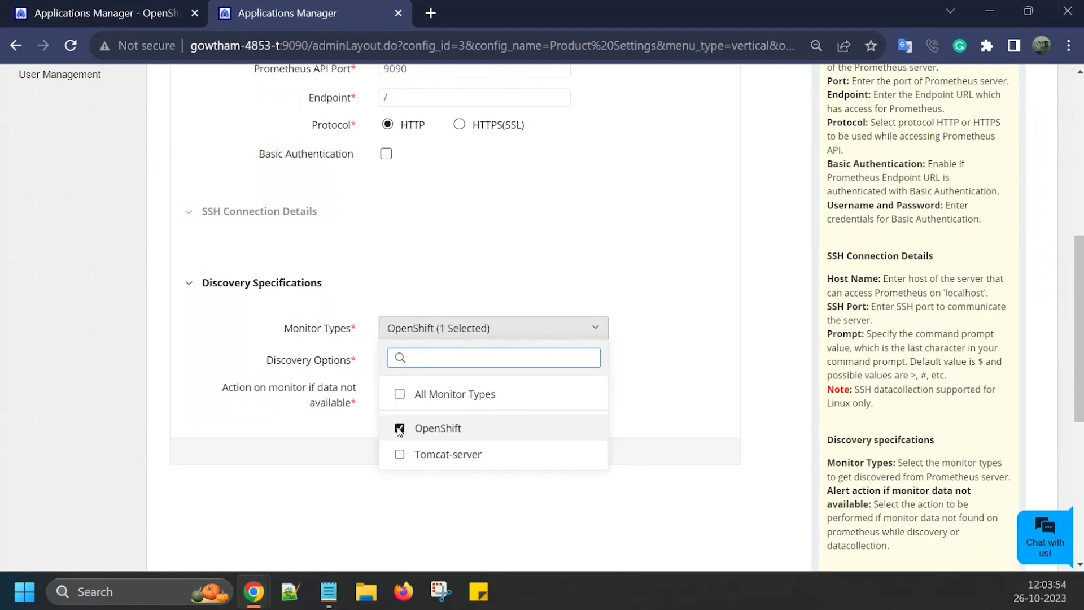
left_click(651, 381)
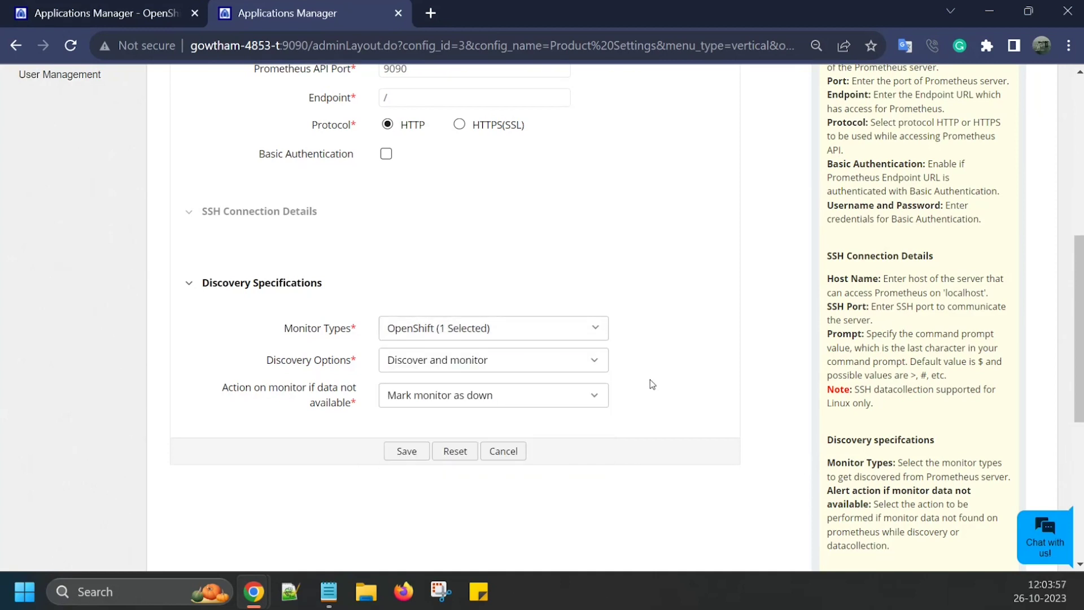
Step: Review the discovery options and the actions for monitors without available data in the Prometheus Discovery Specifications
left_click(541, 369)
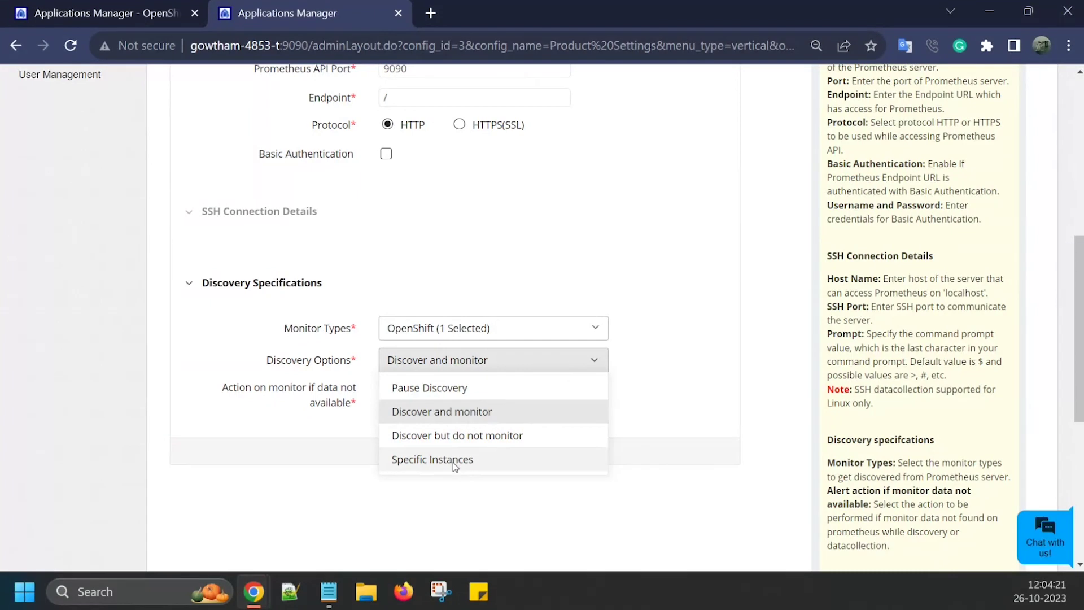
left_click(348, 510)
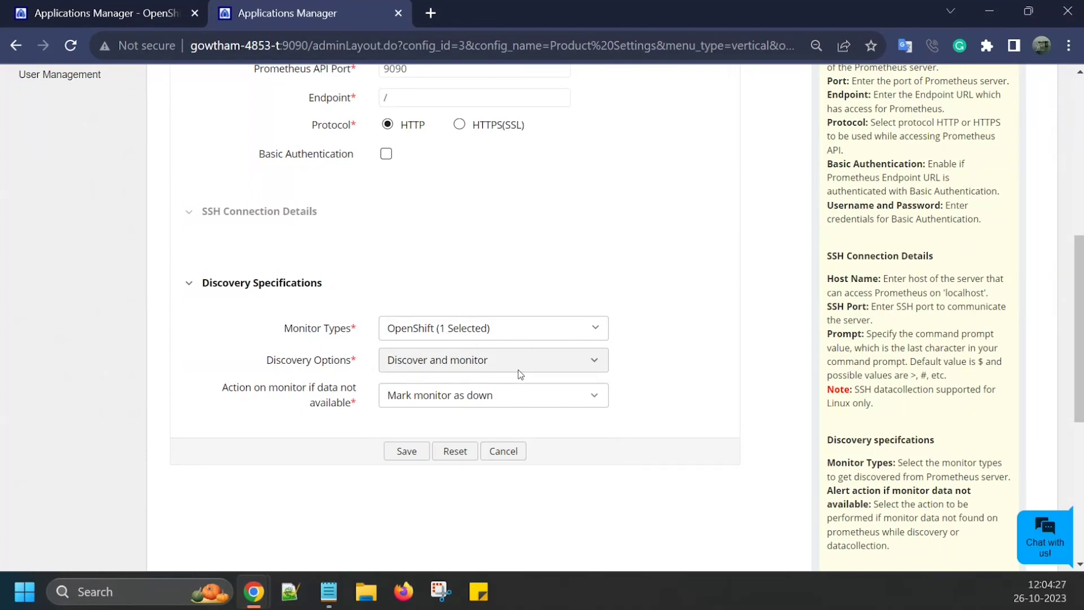
left_click(530, 398)
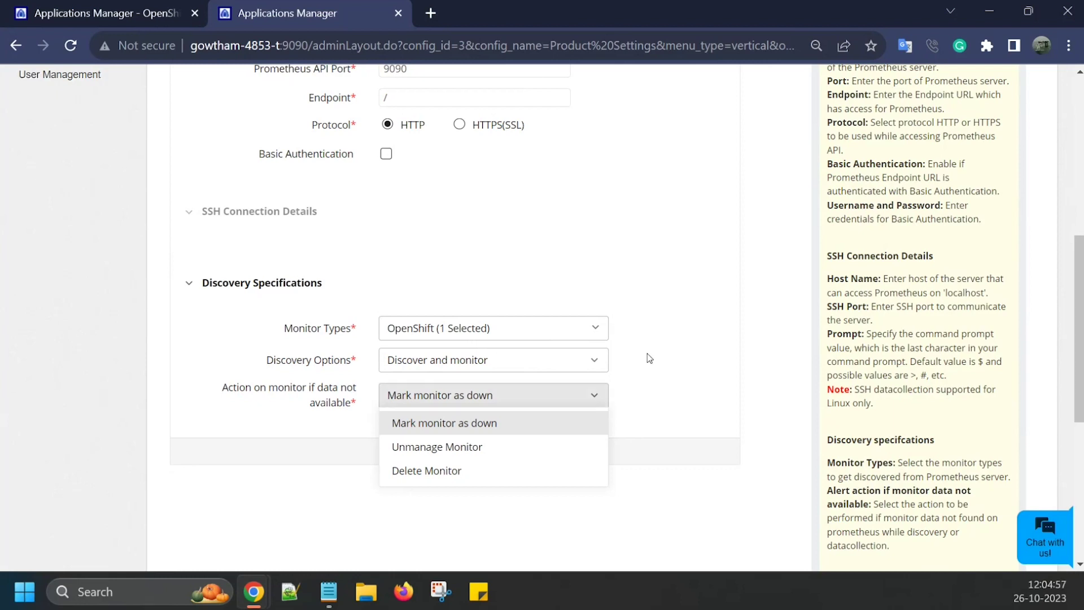
left_click(709, 350)
left_click(585, 364)
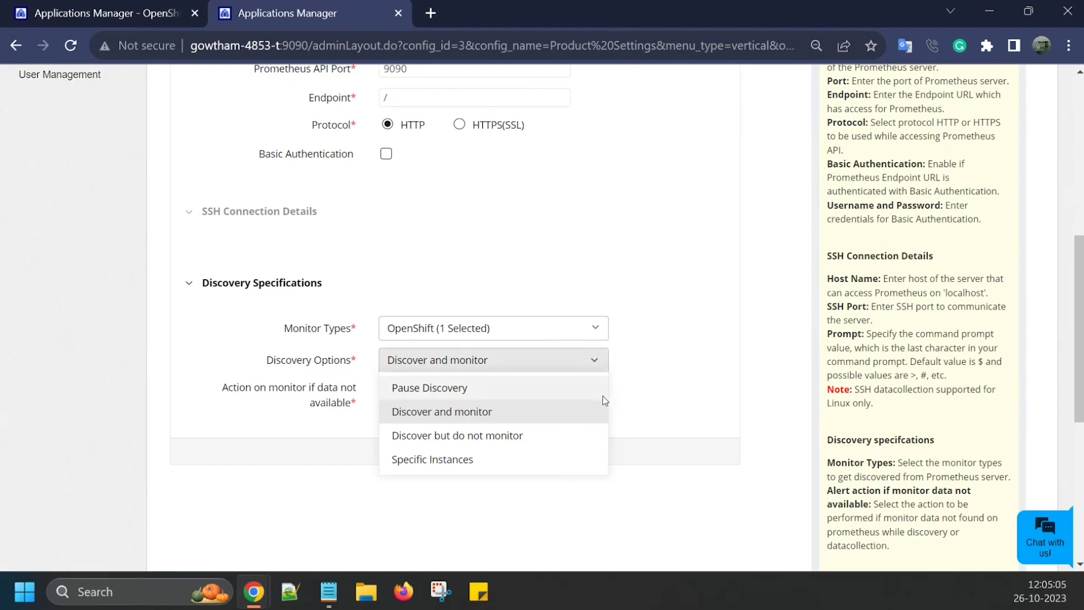
left_click(691, 369)
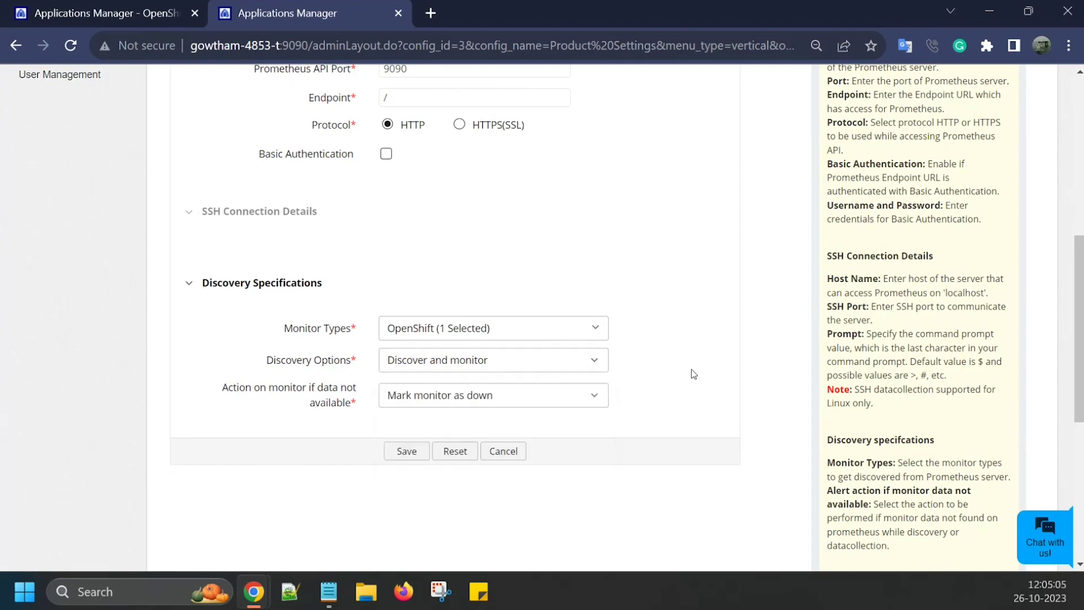
left_click(503, 452)
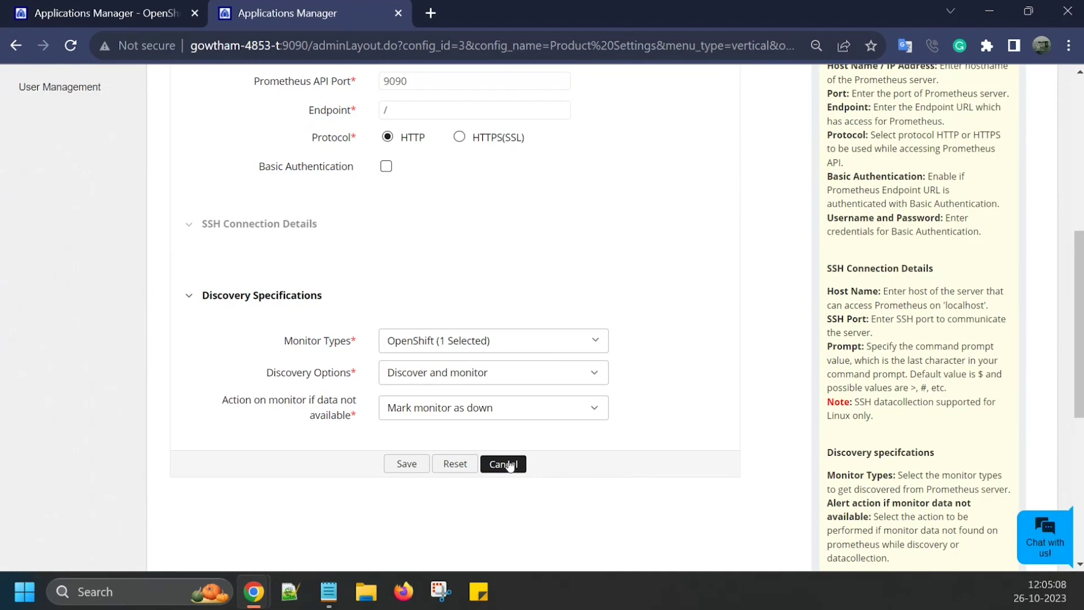
scroll(511, 463, "down", 4)
scroll(511, 467, "down", 3)
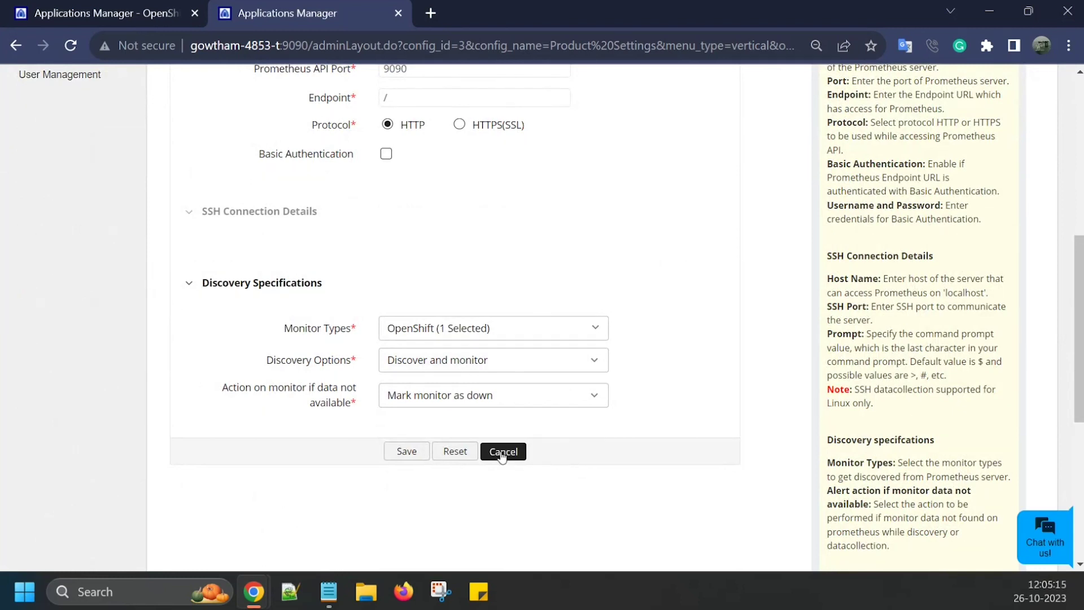
scroll(621, 490, "up", 8)
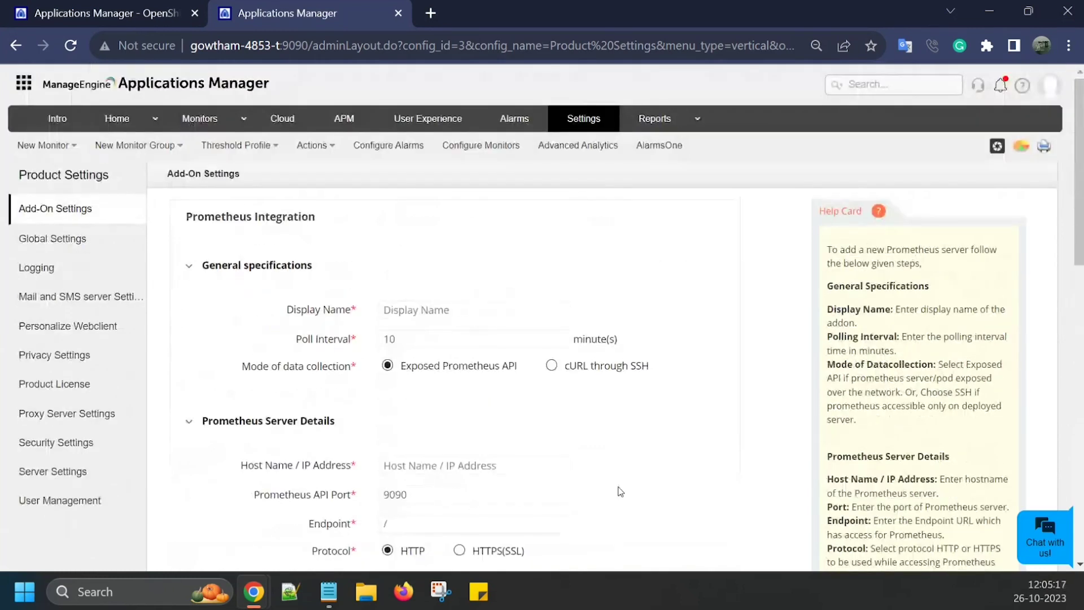
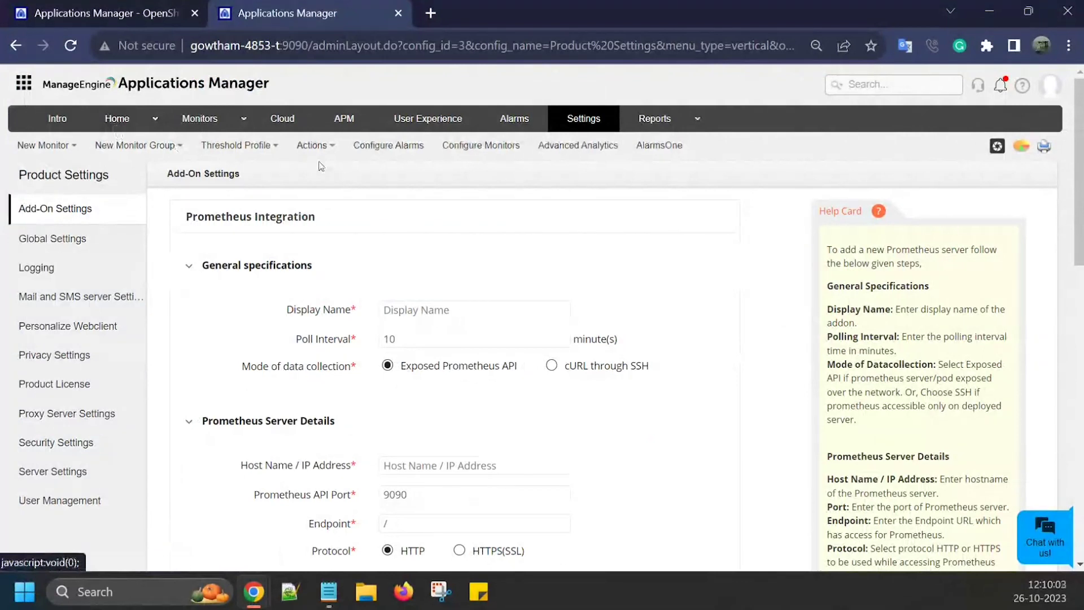
Step: Review the list of action types and open the form for creating a new Cloud Action
left_click(323, 153)
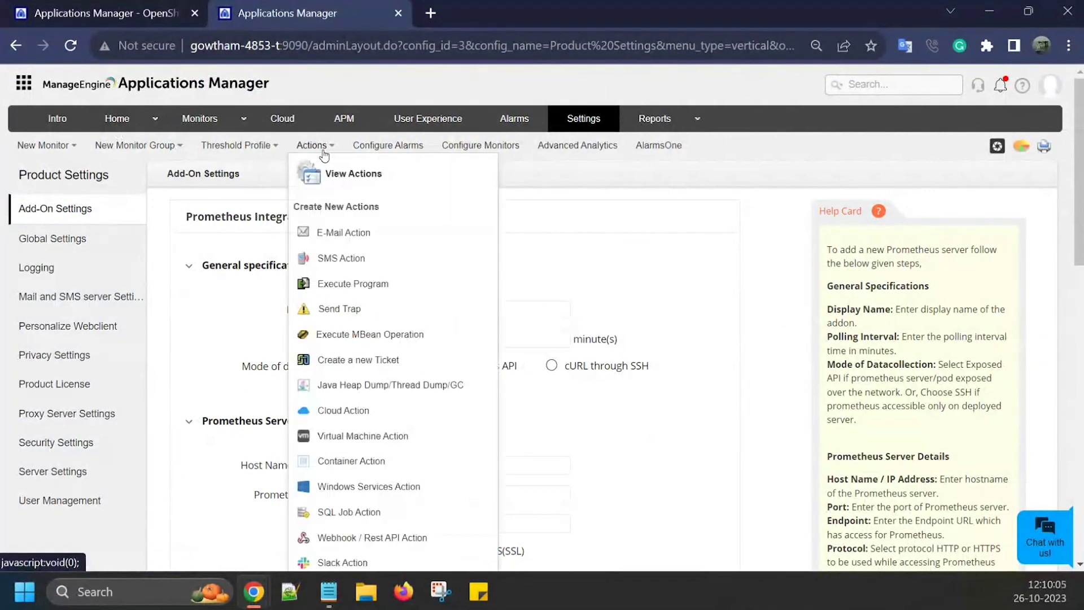
scroll(521, 204, "down", 1)
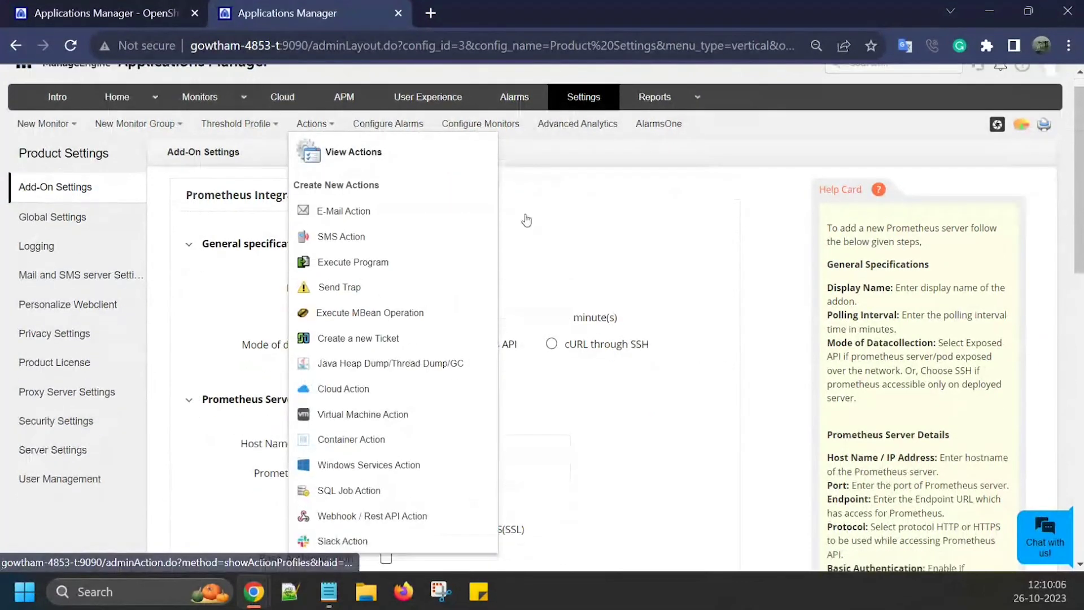
scroll(396, 186, "down", 3)
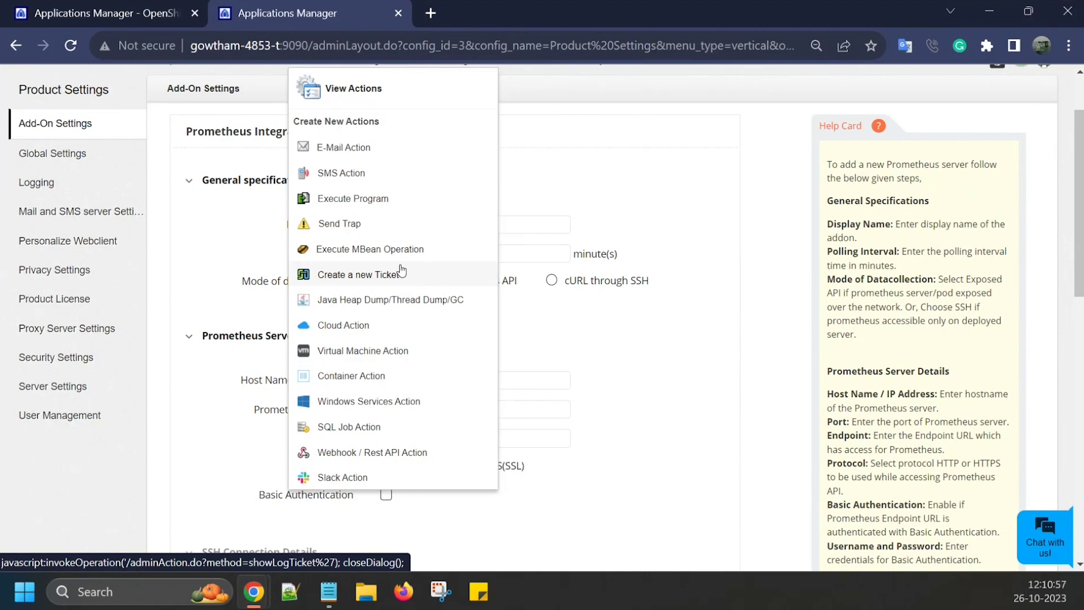
left_click(382, 330)
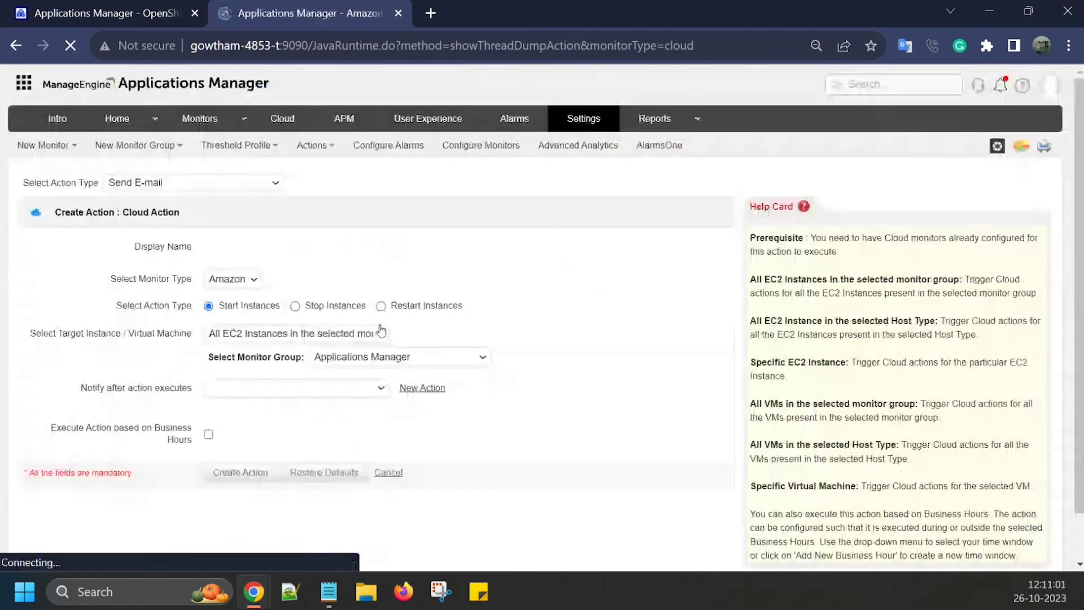
Step: Check the monitor types offered for the Cloud Action and try Stop Instances and Restart Instances for Amazon
left_click(255, 280)
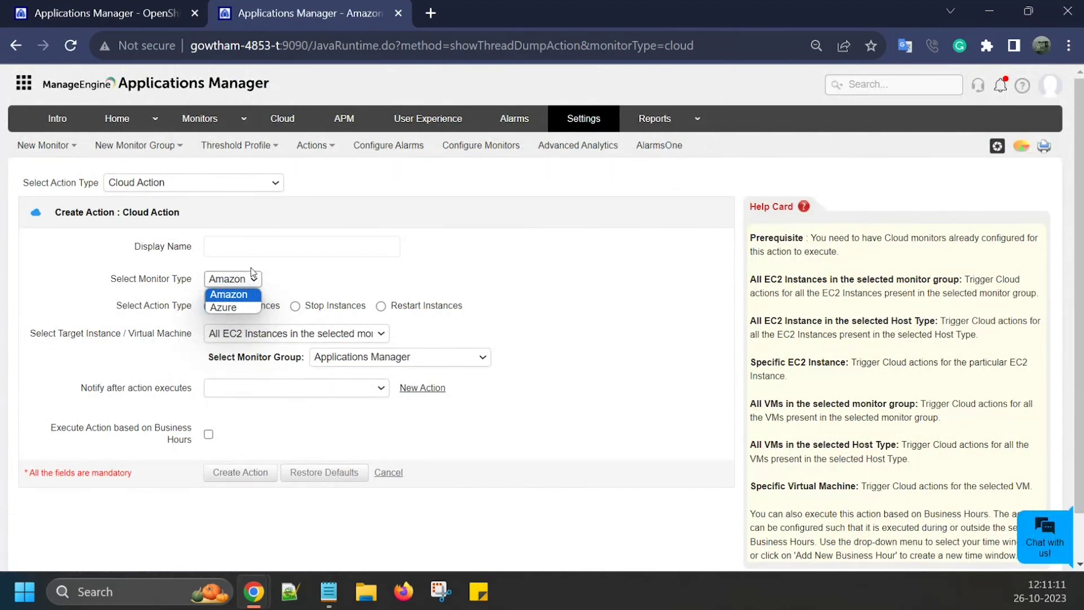
left_click(338, 270)
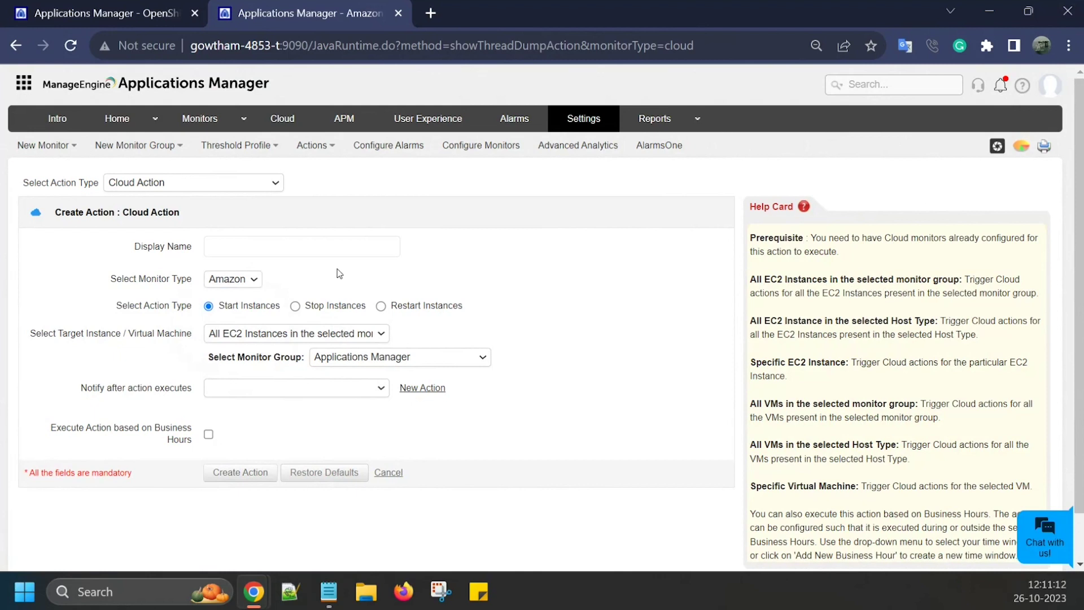
left_click(295, 306)
left_click(382, 306)
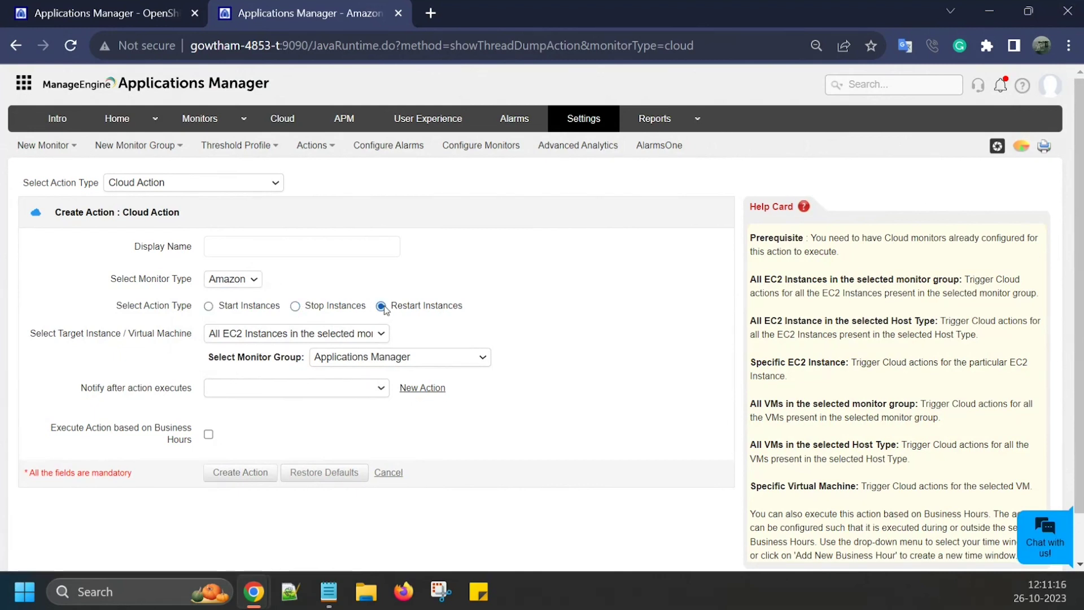
Step: Set the Cloud Action's monitor type to Azure and review the target virtual machine and monitor group choices
left_click(240, 281)
left_click(239, 308)
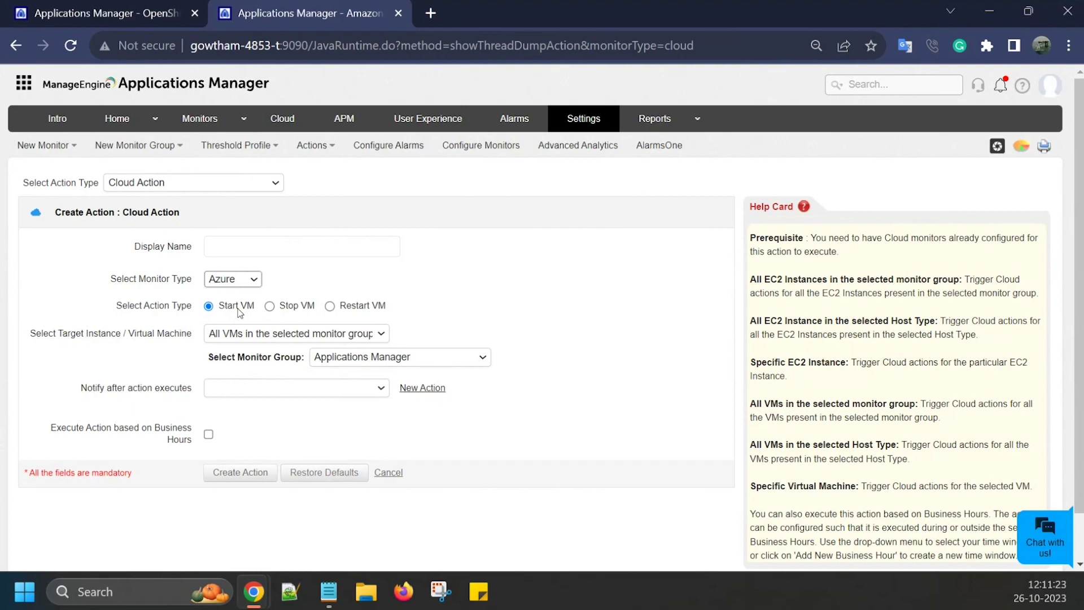
left_click(353, 333)
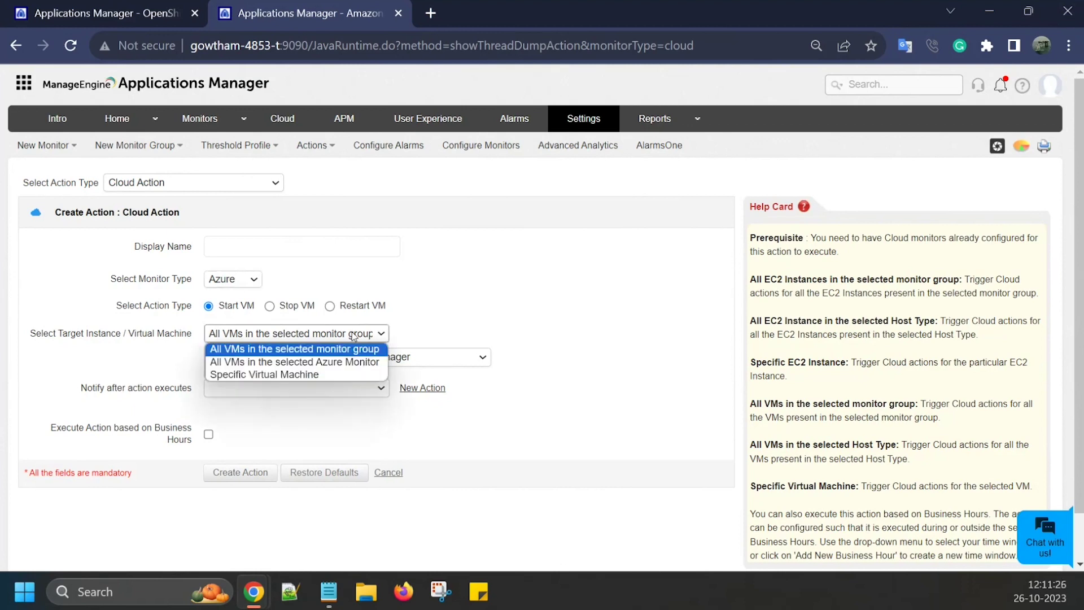
left_click(434, 332)
left_click(397, 357)
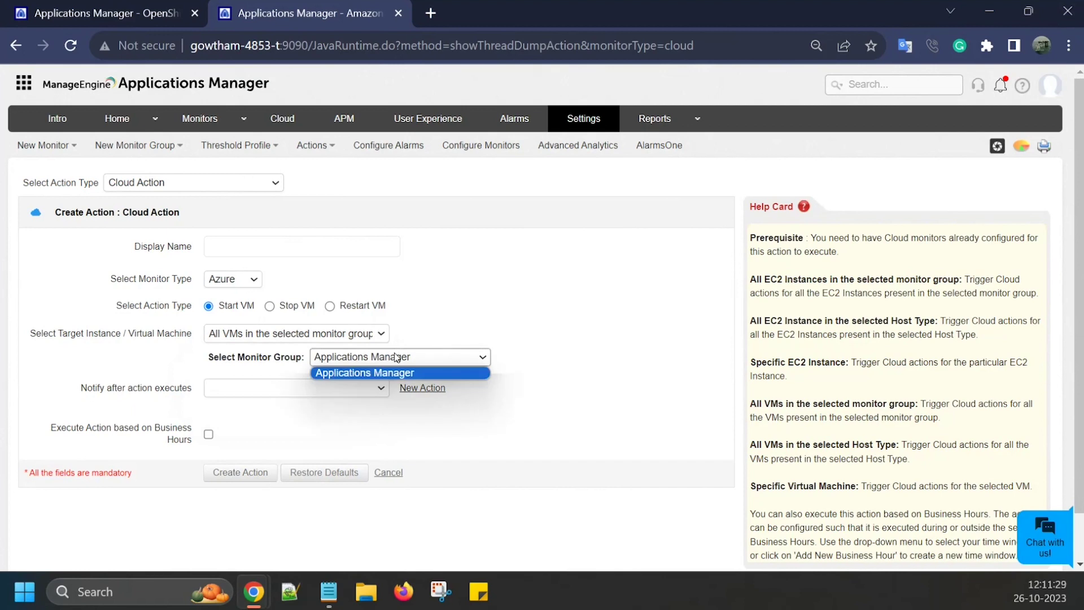
left_click(404, 314)
Step: Set the Cloud Action's target to all VMs in the selected Azure Monitor and check which Azure monitors are available
left_click(355, 338)
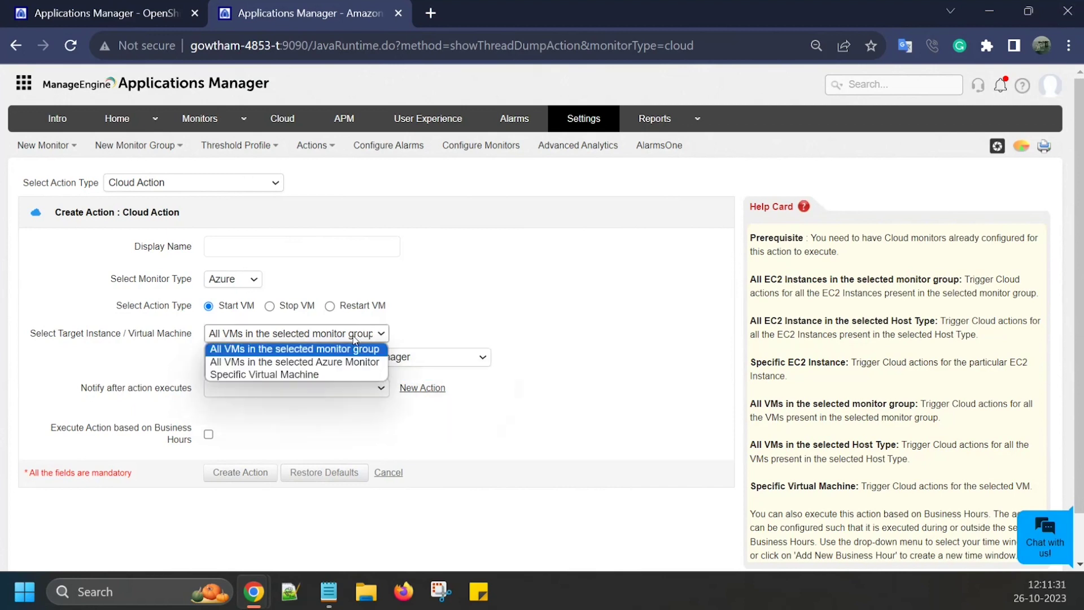
left_click(350, 368)
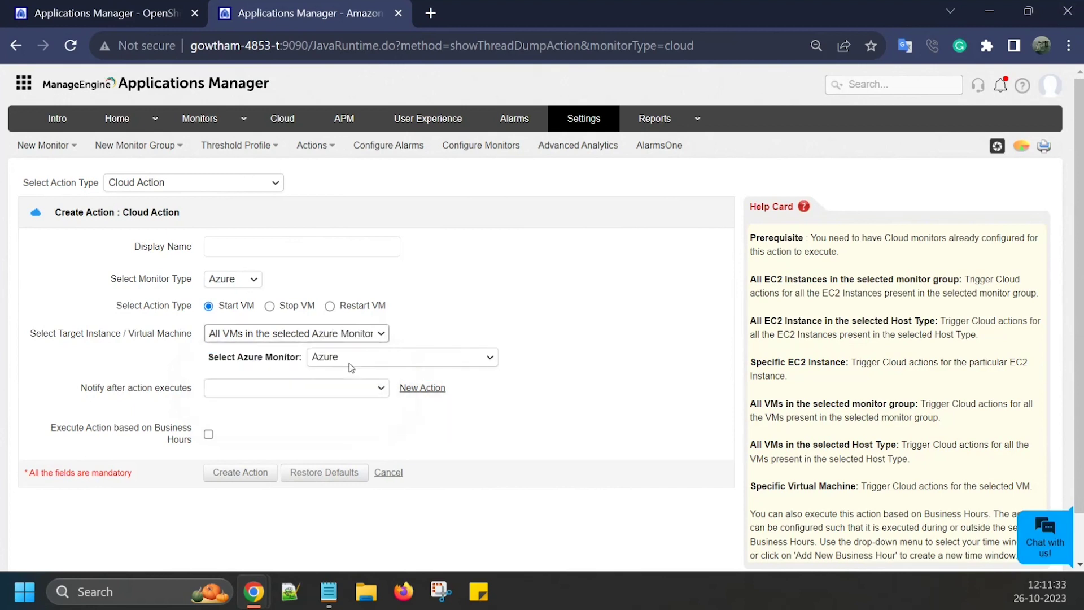
left_click(361, 363)
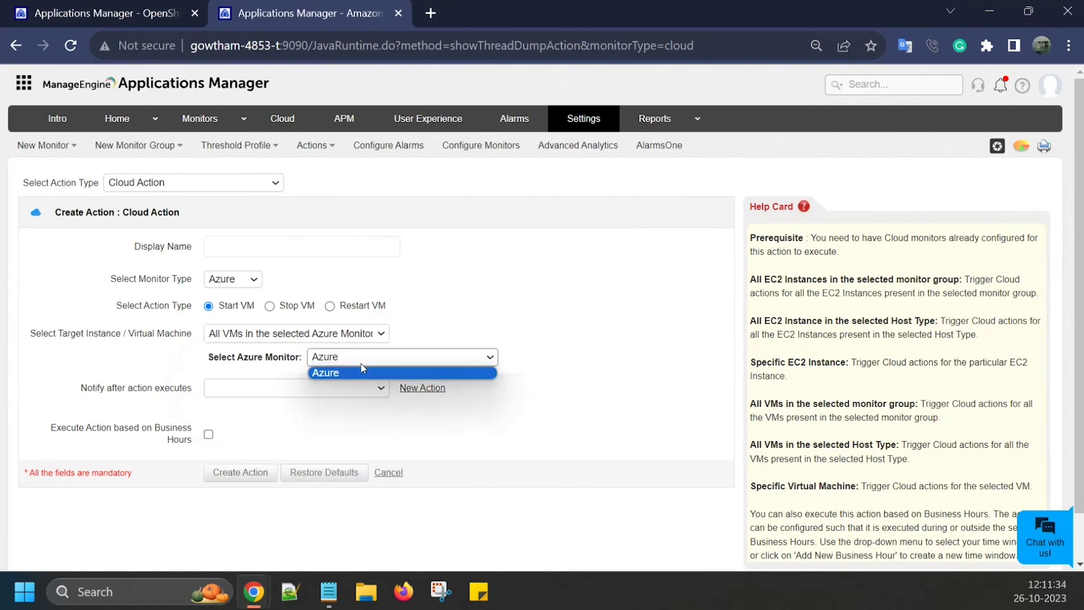
left_click(509, 306)
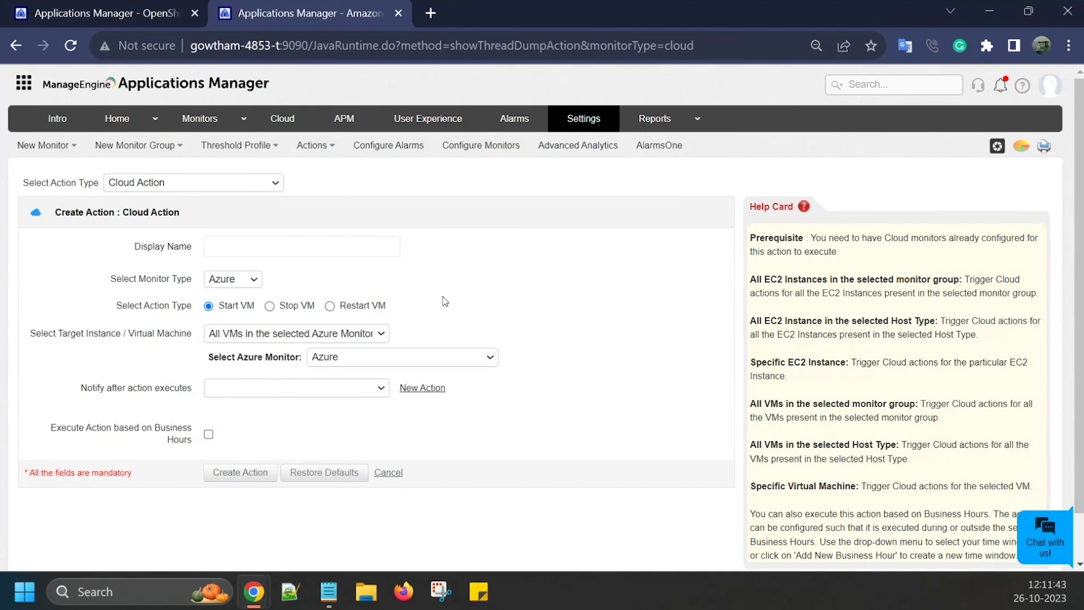
Step: Check the choices for notification after execution and enable executing the Cloud Action based on business hours
left_click(382, 387)
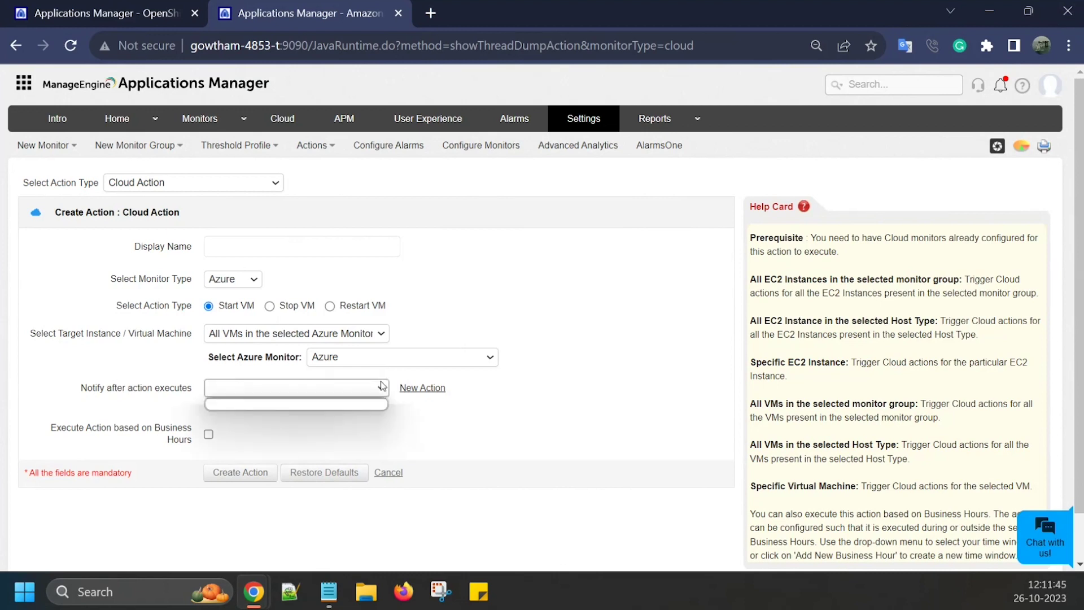
left_click(435, 416)
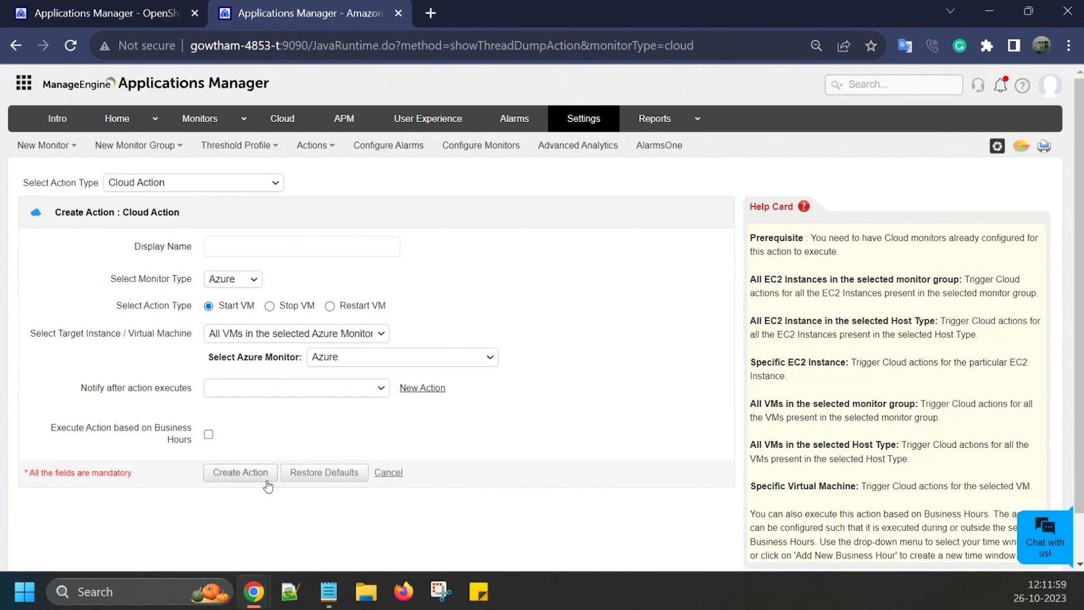
left_click(209, 435)
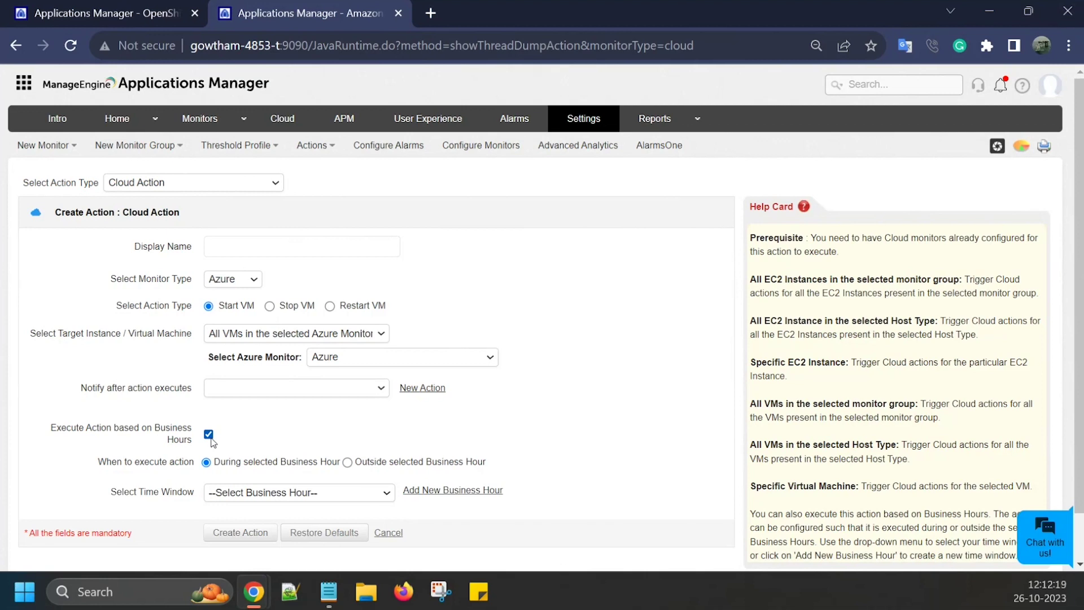
Step: Change the action type to Container Action and review its target container choices
left_click(266, 189)
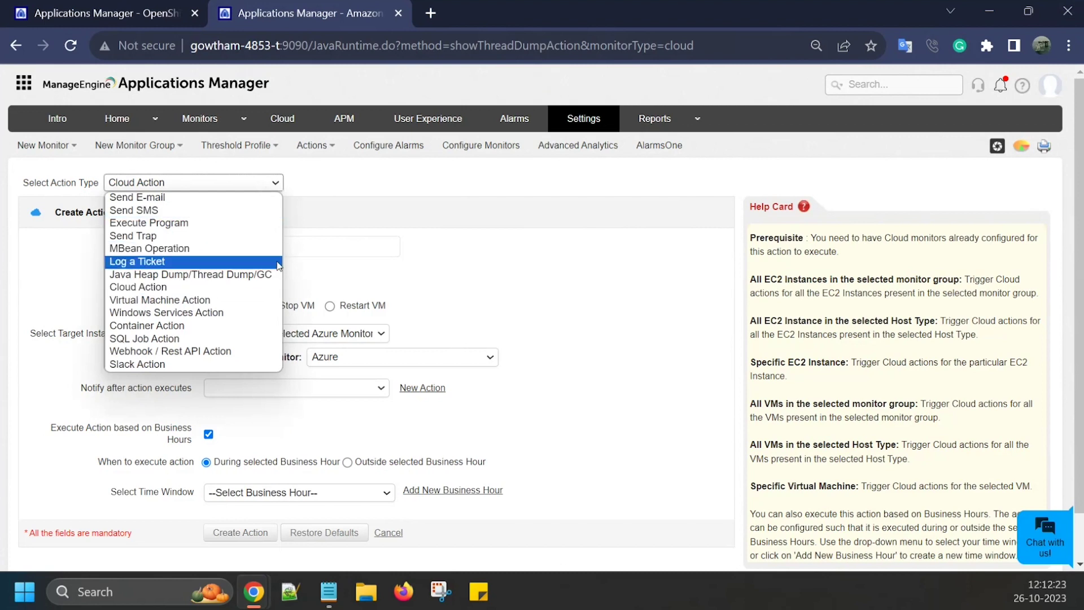
left_click(254, 328)
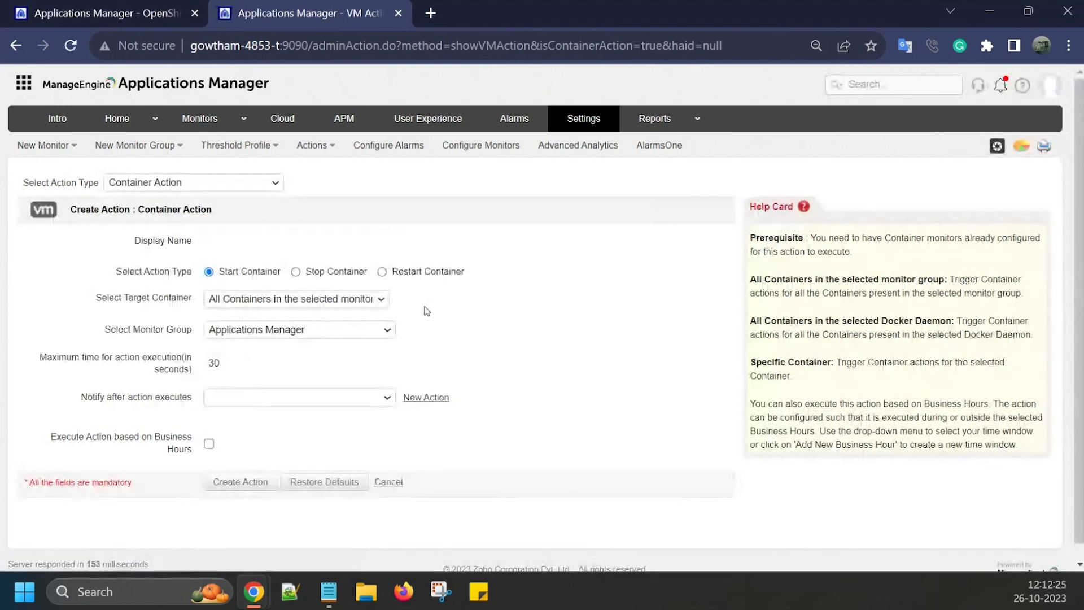
left_click(364, 300)
left_click(478, 312)
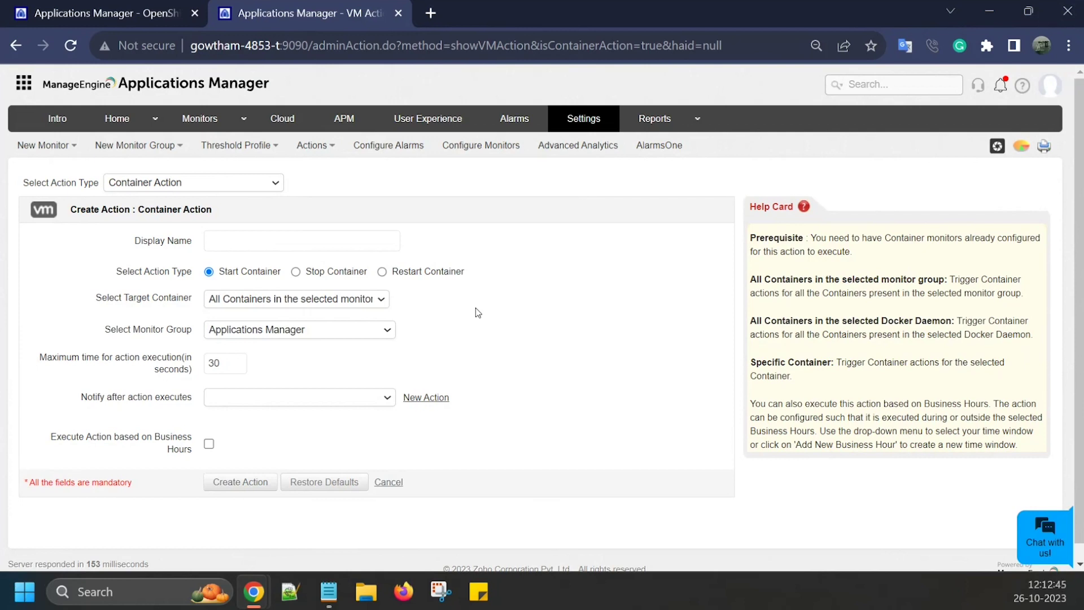
left_click(367, 304)
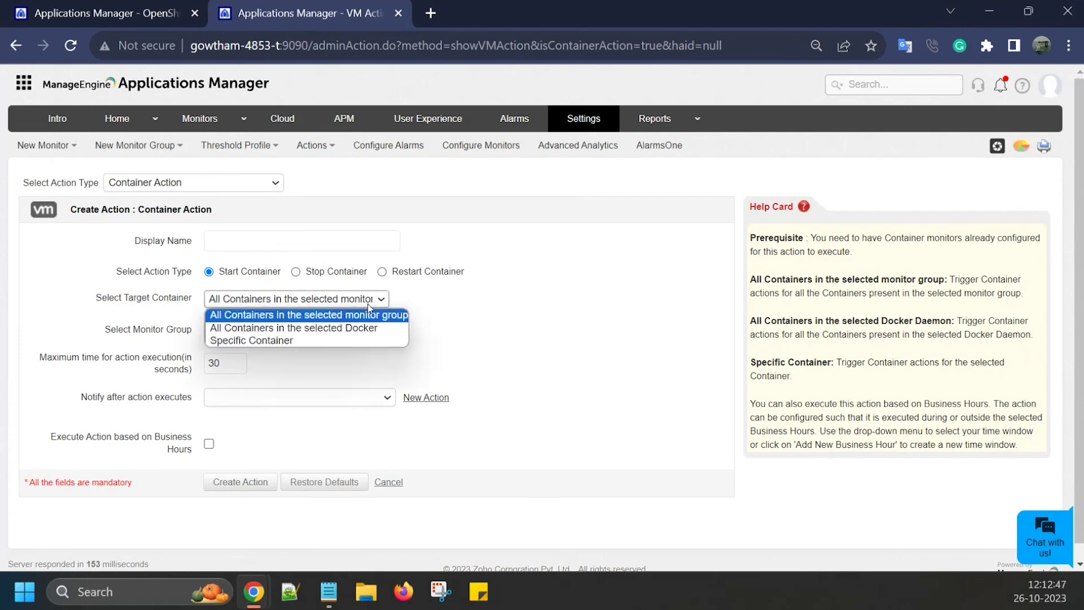
left_click(472, 328)
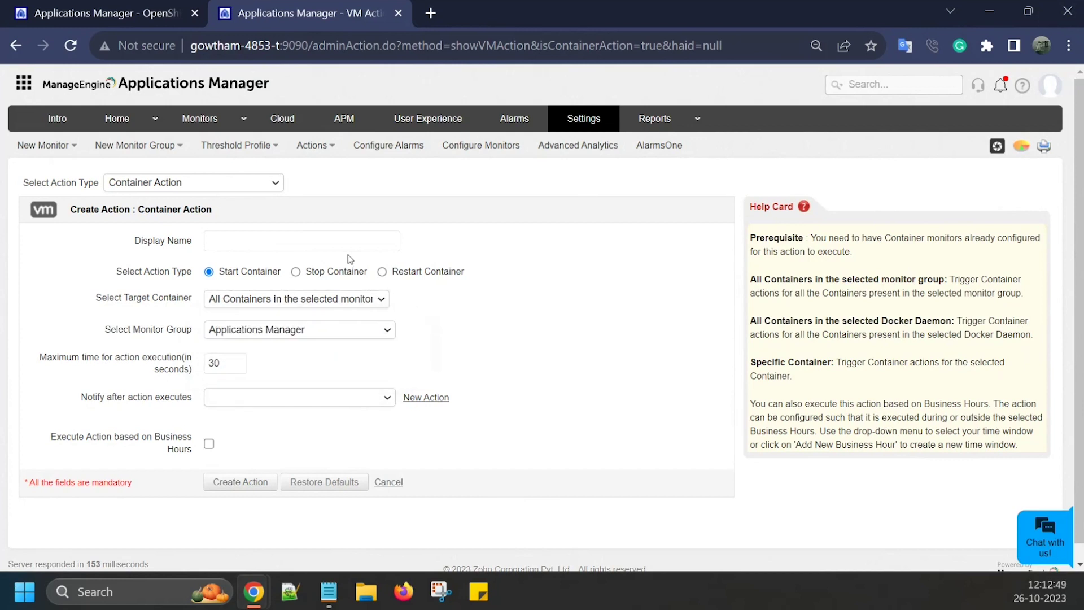
Step: Go to the Home dashboard and open the details of the Amazon monitor
left_click(331, 147)
scroll(396, 283, "down", 1)
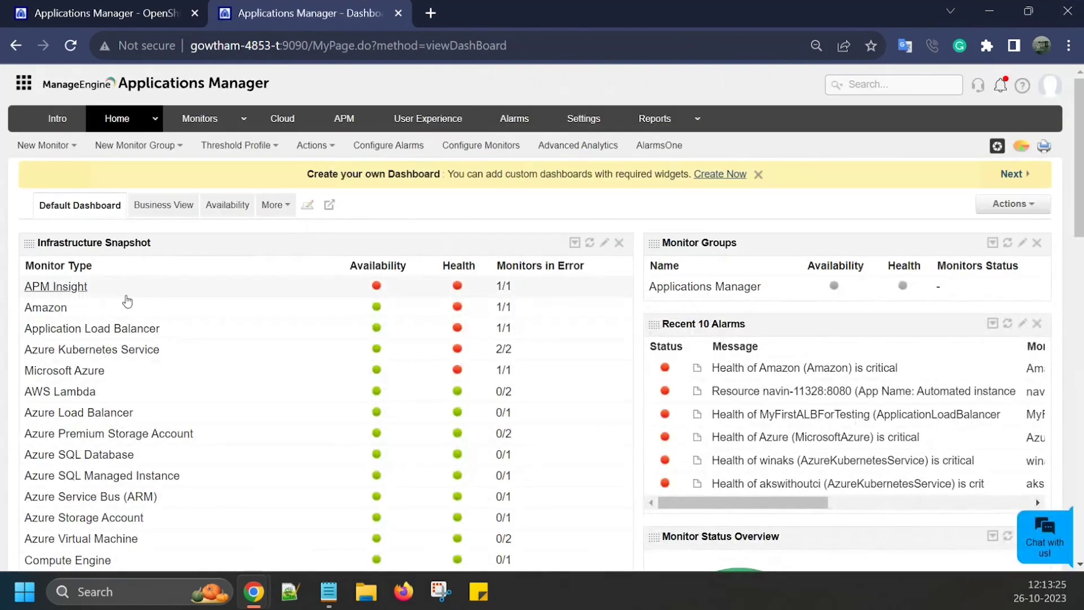
left_click(53, 308)
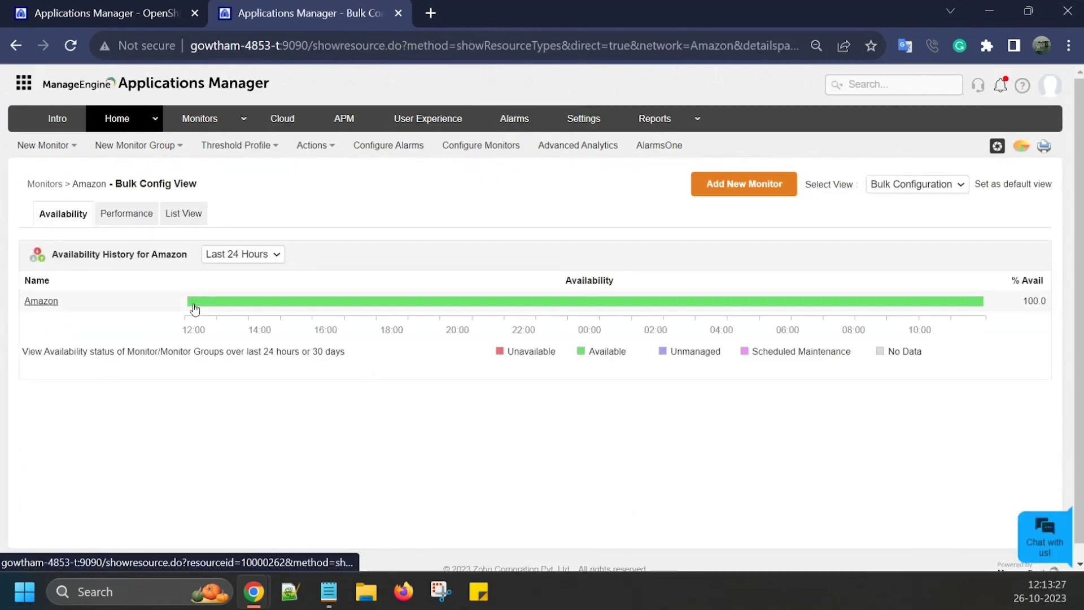
left_click(44, 303)
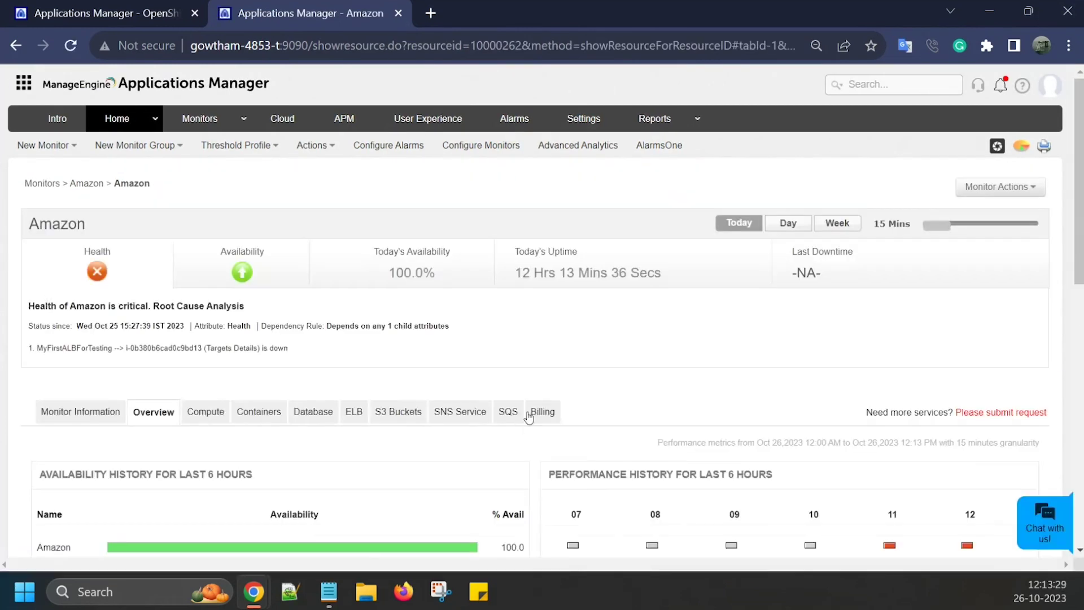
Step: Open the Amazon monitor's billing data and examine the Month-to-Date Spend by Service table
left_click(537, 412)
scroll(607, 370, "down", 6)
scroll(613, 376, "down", 9)
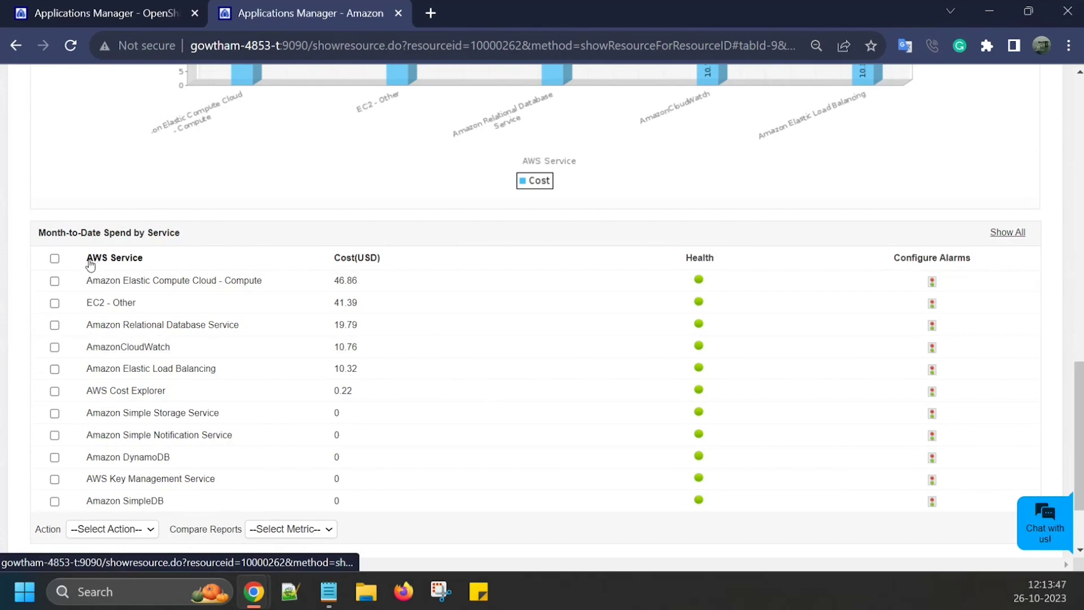
Step: Review the AWS services and their costs listed in the Month-to-Date Spend by Service table
left_click_drag(74, 271, 434, 569)
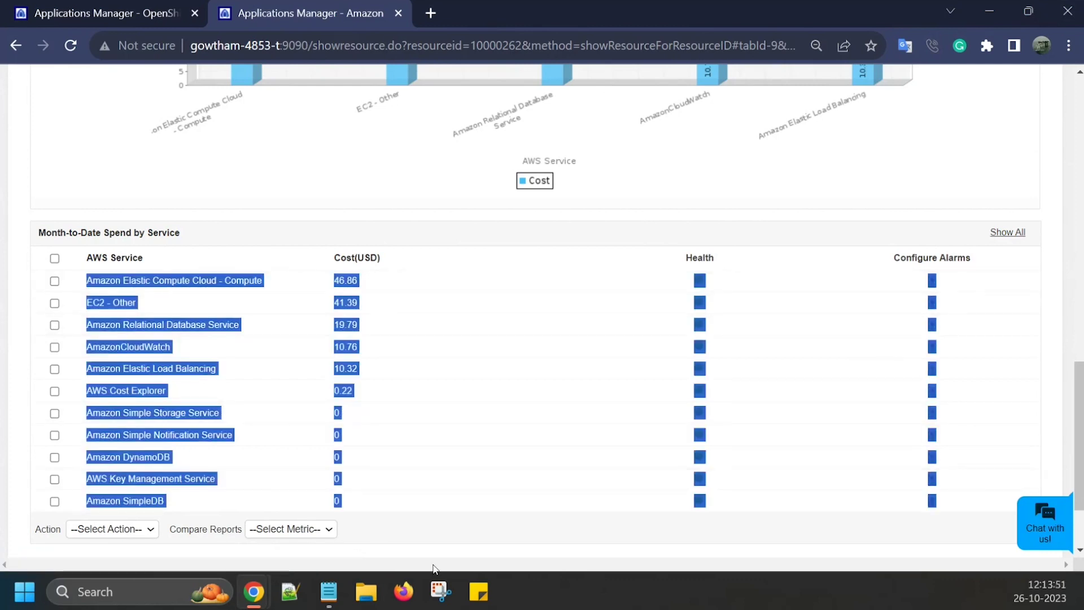
left_click(928, 197)
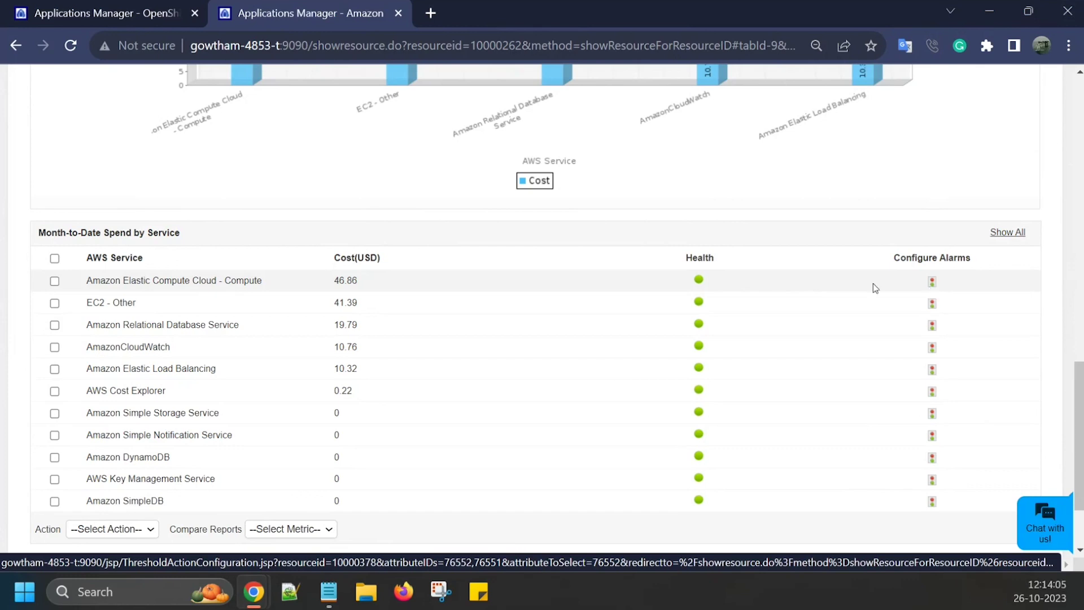
Step: Return to the Home dashboard and open the details of the Azure monitor under Microsoft Azure
scroll(811, 302, "up", 15)
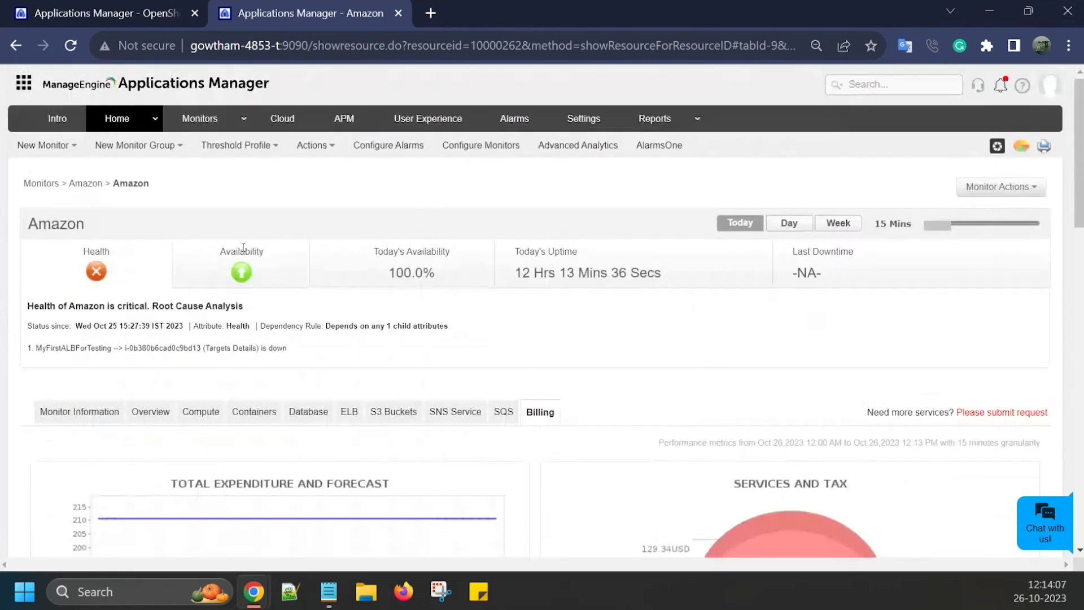
left_click(122, 116)
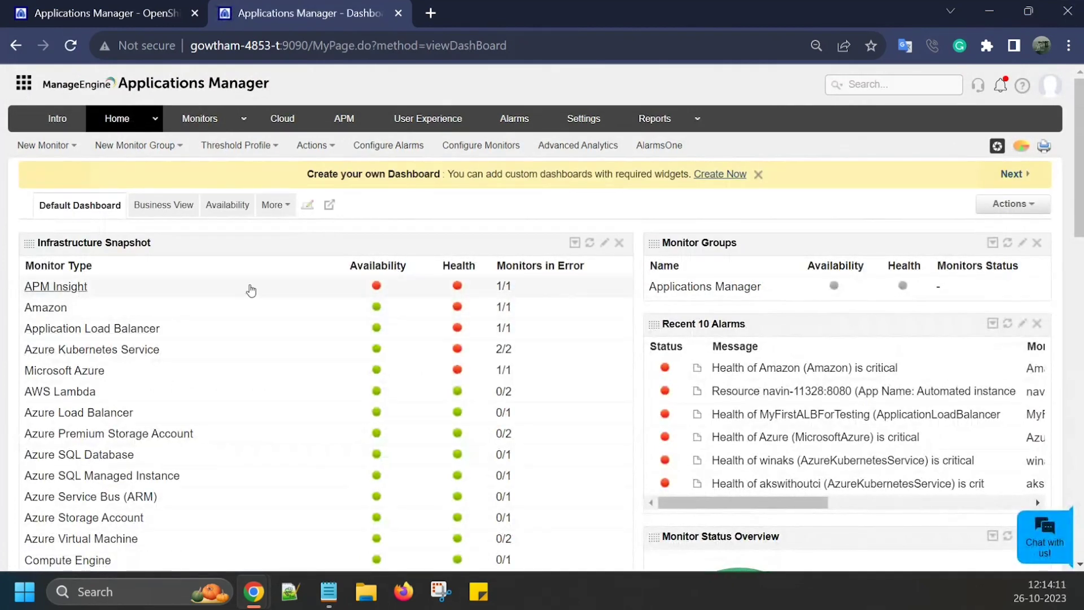
left_click(92, 372)
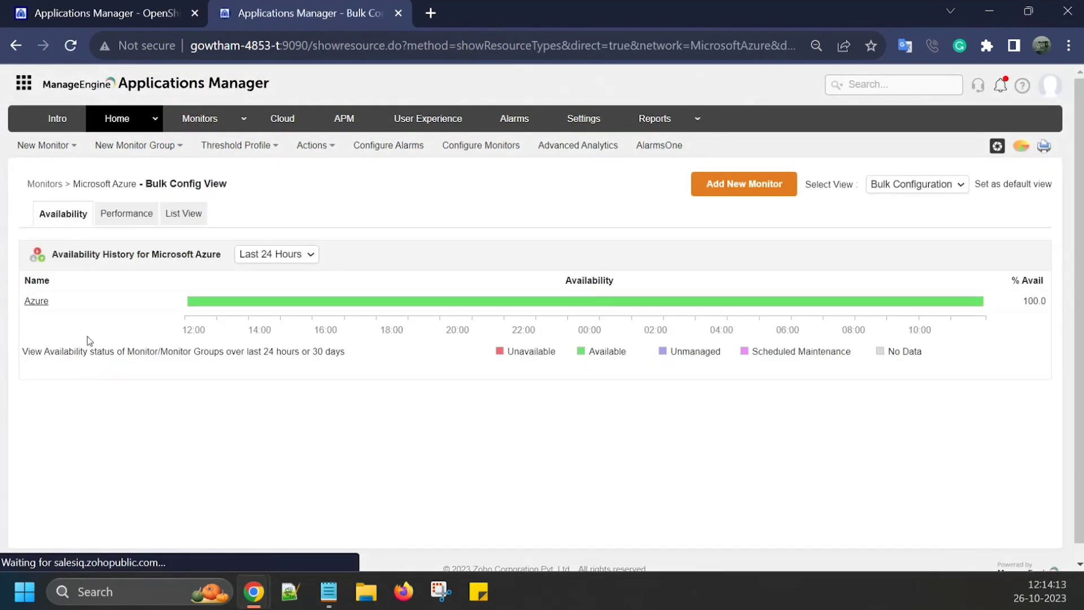
left_click(34, 304)
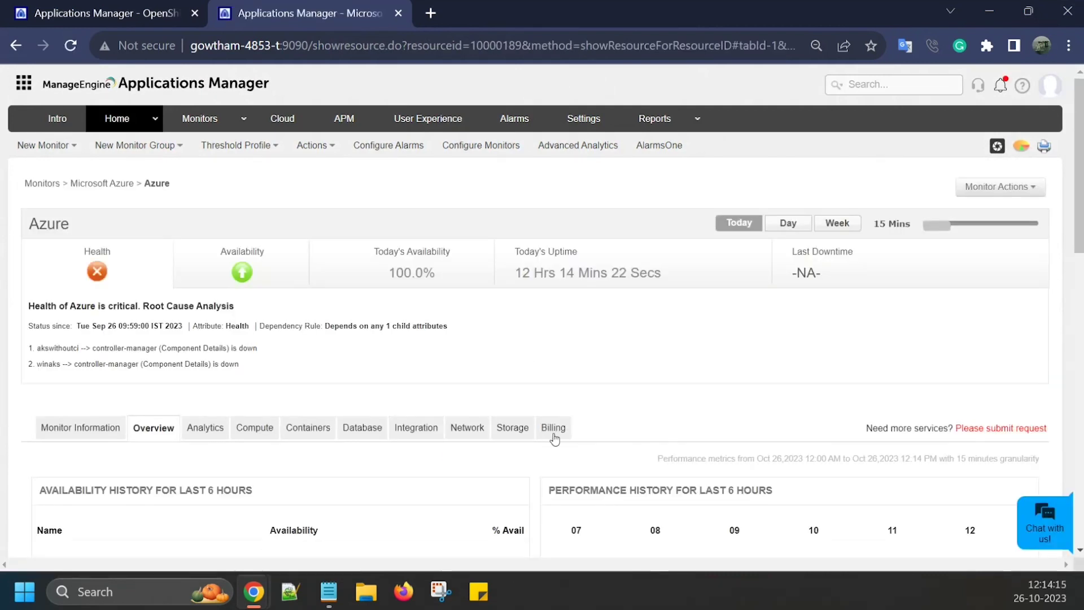
Step: Open the Azure monitor's billing data and examine the billing summary and the costs by services
left_click(552, 428)
scroll(578, 387, "down", 3)
scroll(600, 244, "down", 2)
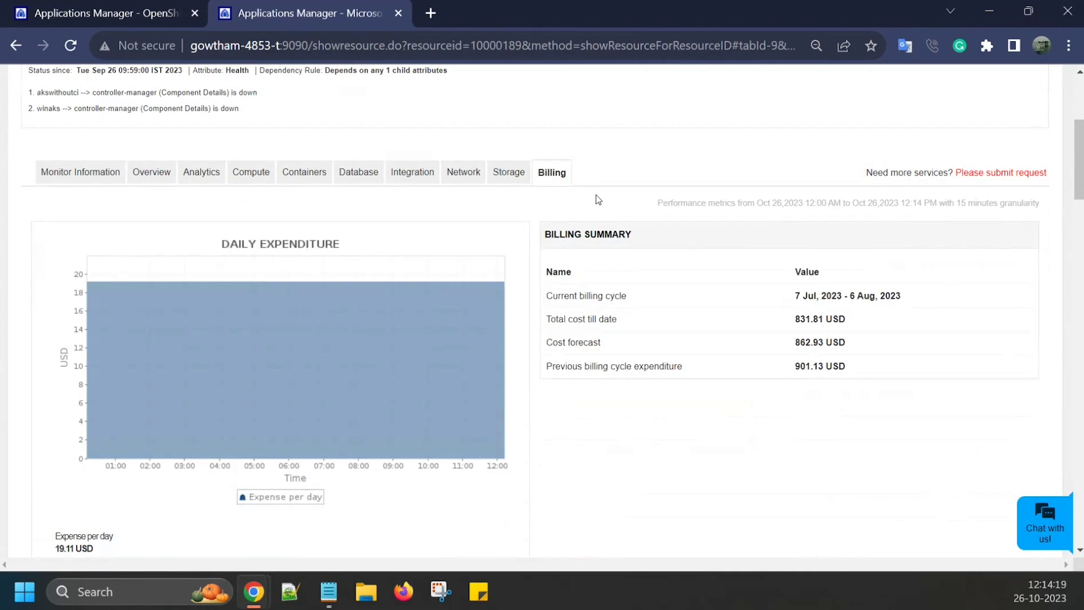
scroll(599, 200, "down", 10)
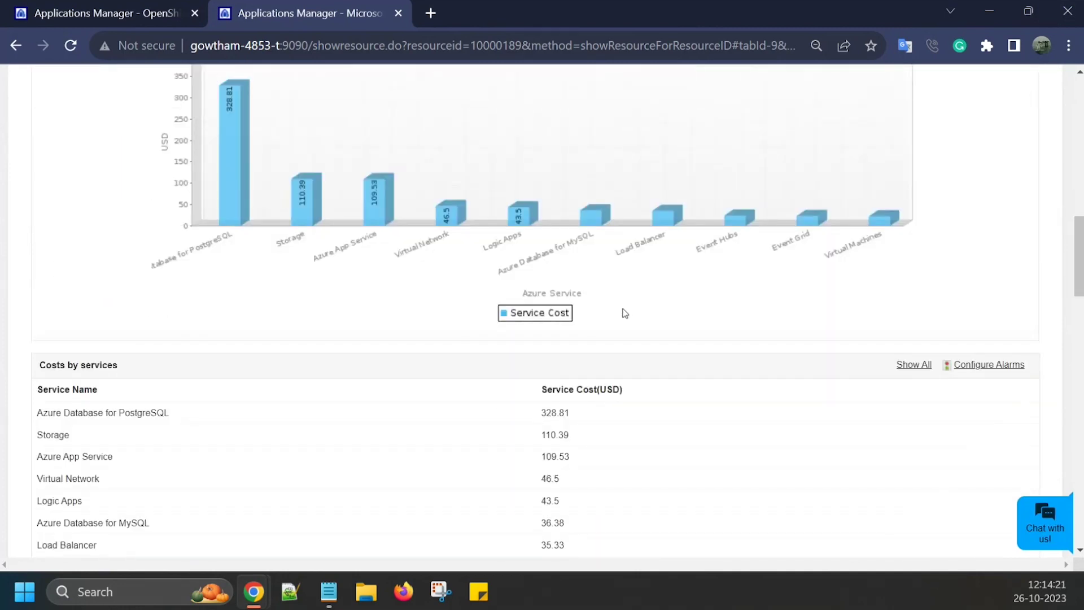
scroll(625, 313, "down", 2)
left_click_drag(22, 323, 84, 363)
left_click(254, 262)
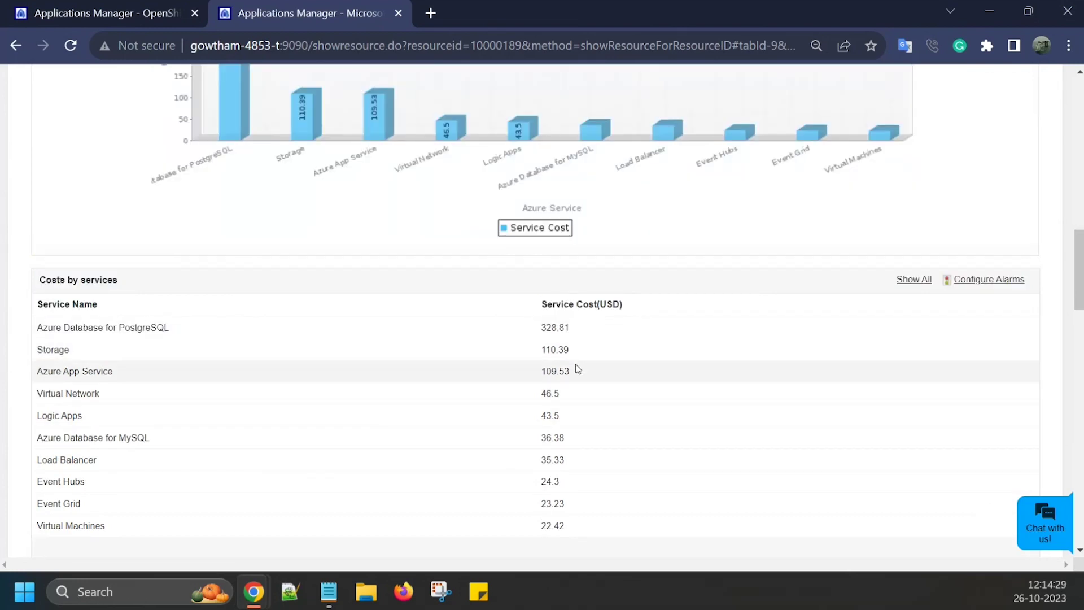
scroll(569, 382, "down", 1)
left_click_drag(625, 453, 55, 251)
left_click(25, 223)
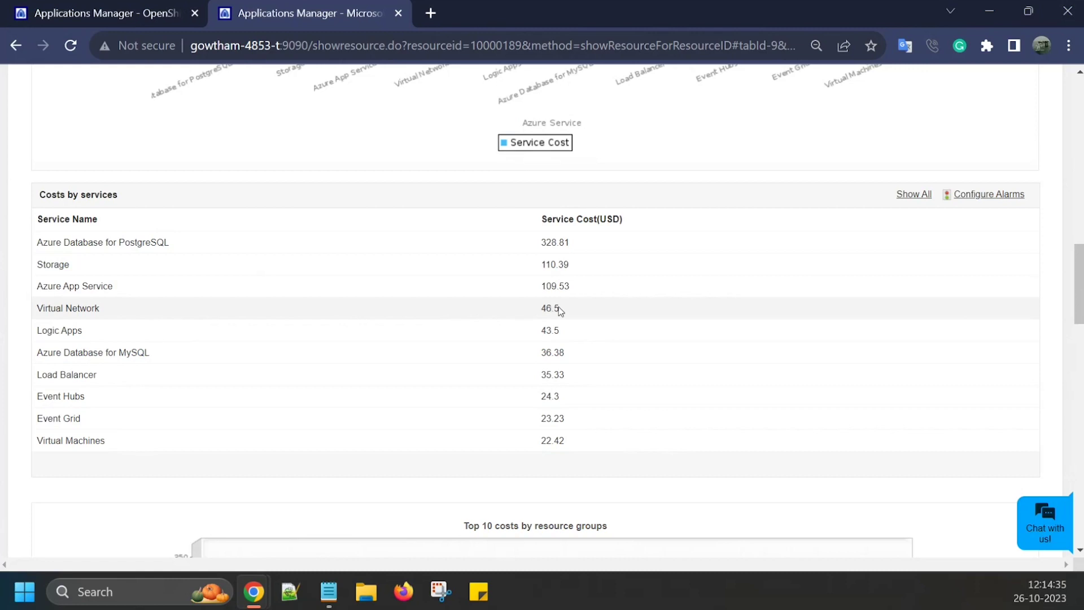
Step: Examine the Azure costs by resource groups in the Top 10 chart and the table below it
scroll(559, 314, "down", 6)
scroll(554, 352, "down", 3)
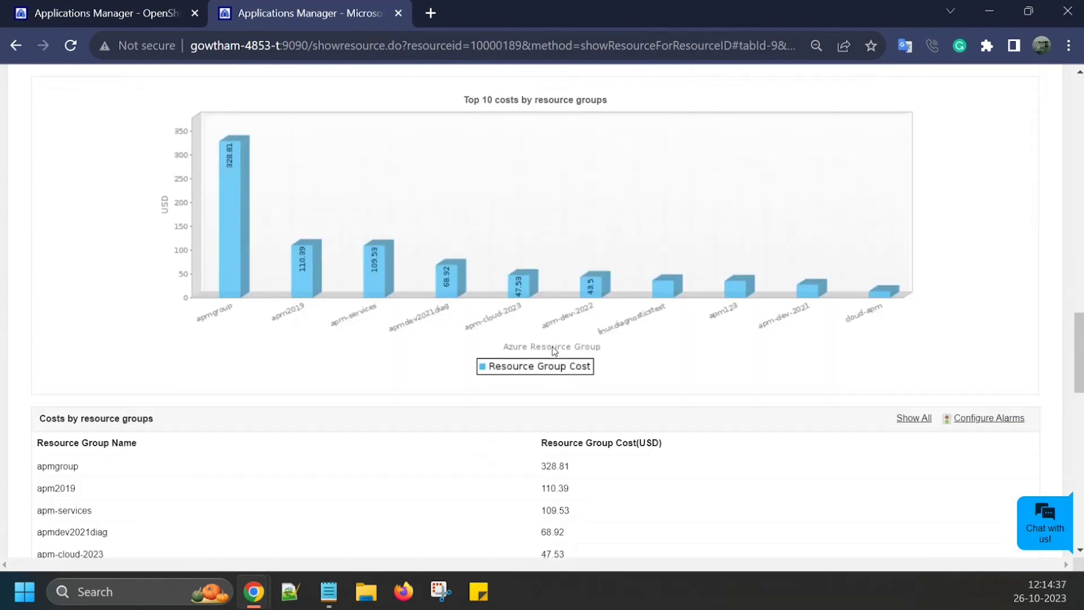
scroll(328, 374, "down", 2)
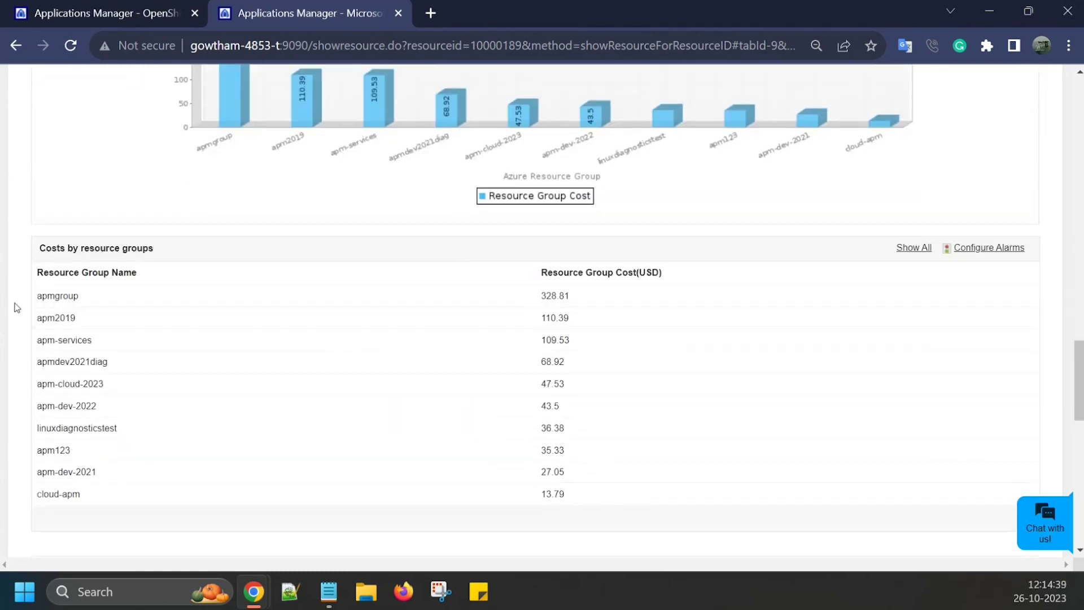
Step: Examine the Azure costs by regions, and look back over the other billing sections
scroll(458, 402, "down", 1)
scroll(459, 402, "down", 9)
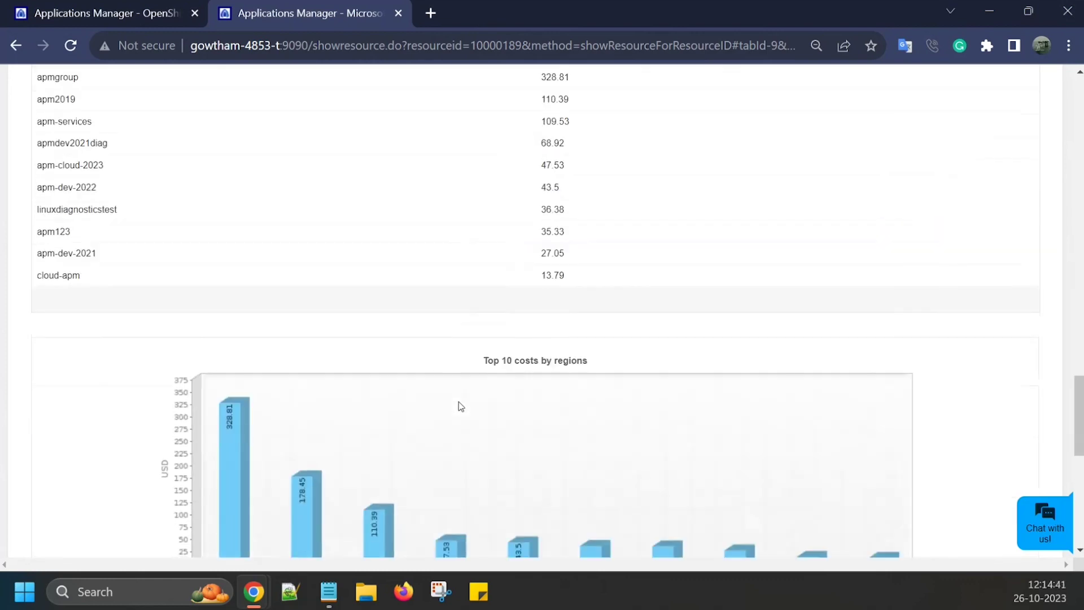
scroll(459, 403, "down", 2)
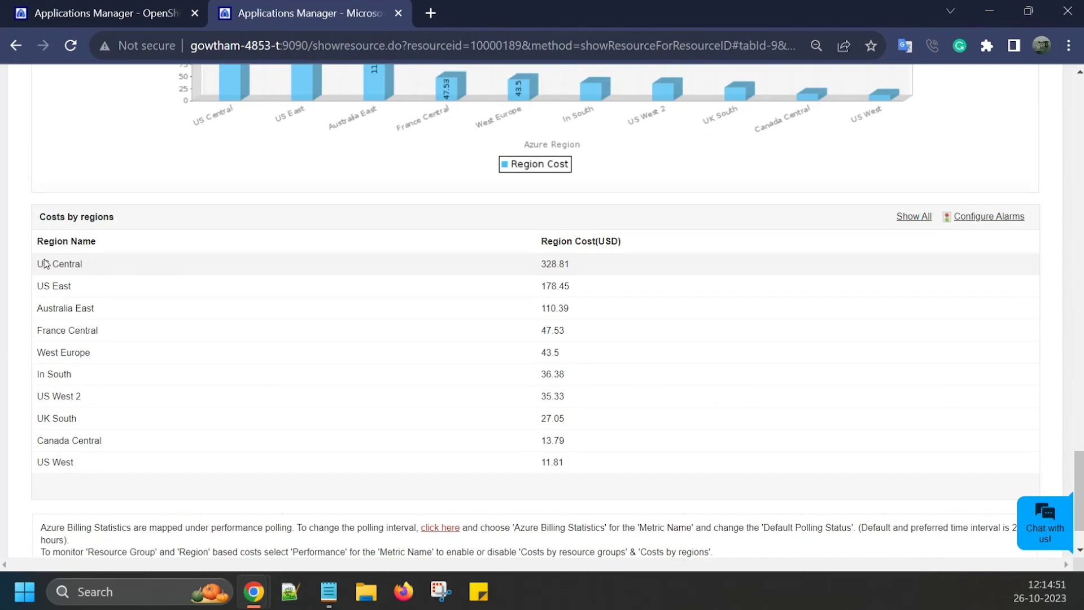
scroll(315, 187, "up", 1)
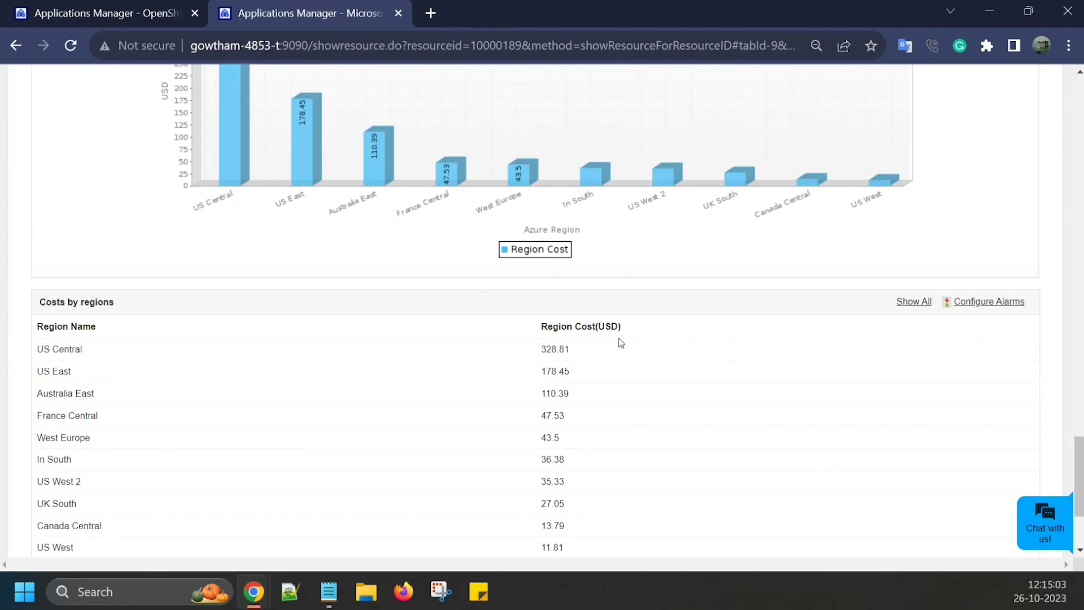
scroll(634, 363, "down", 10)
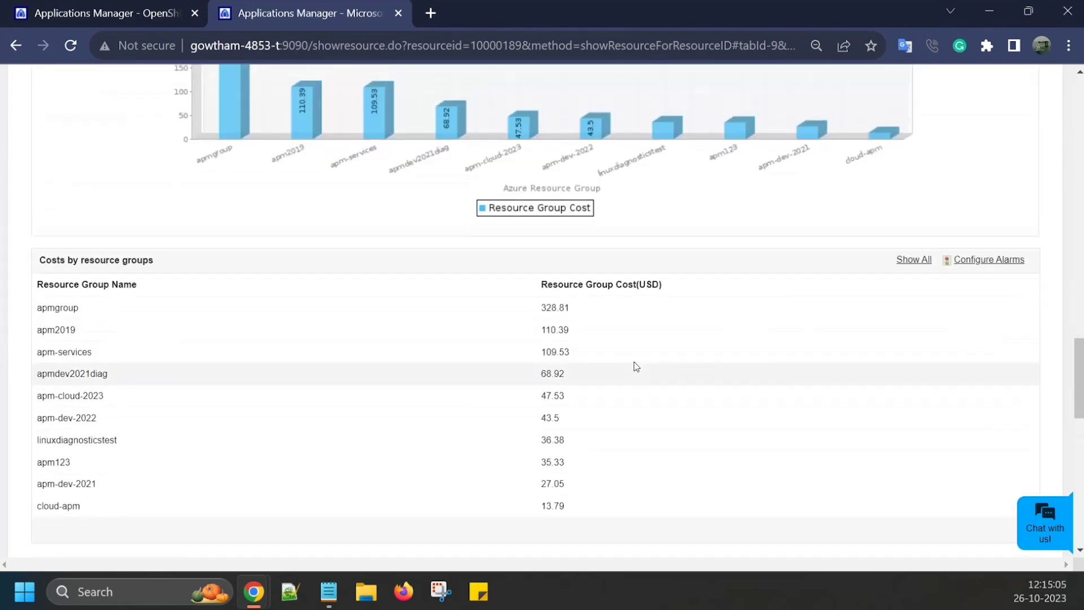
scroll(636, 367, "up", 10)
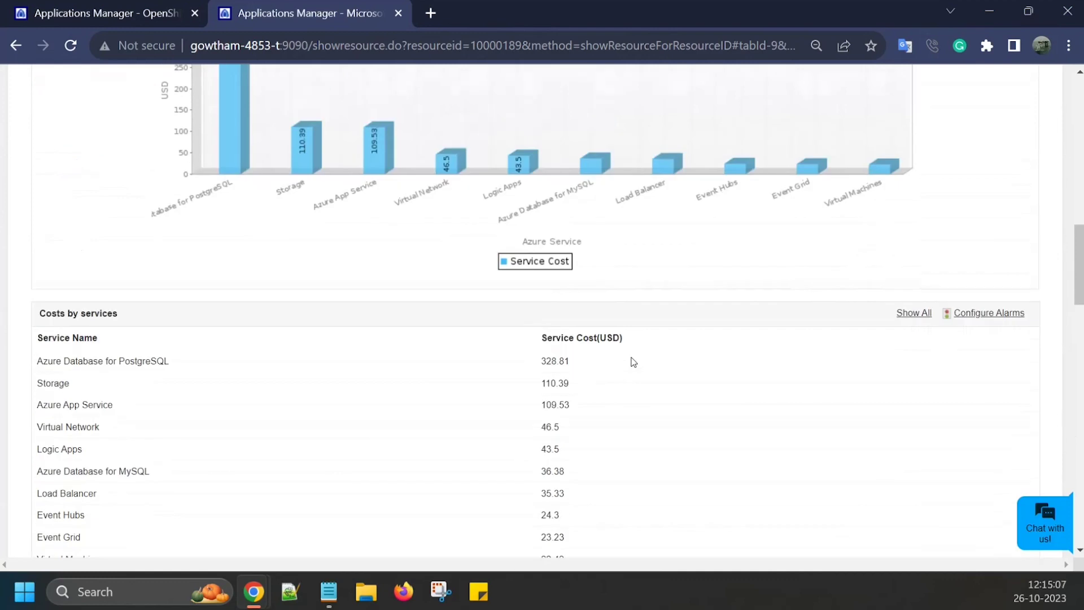
scroll(634, 362, "up", 8)
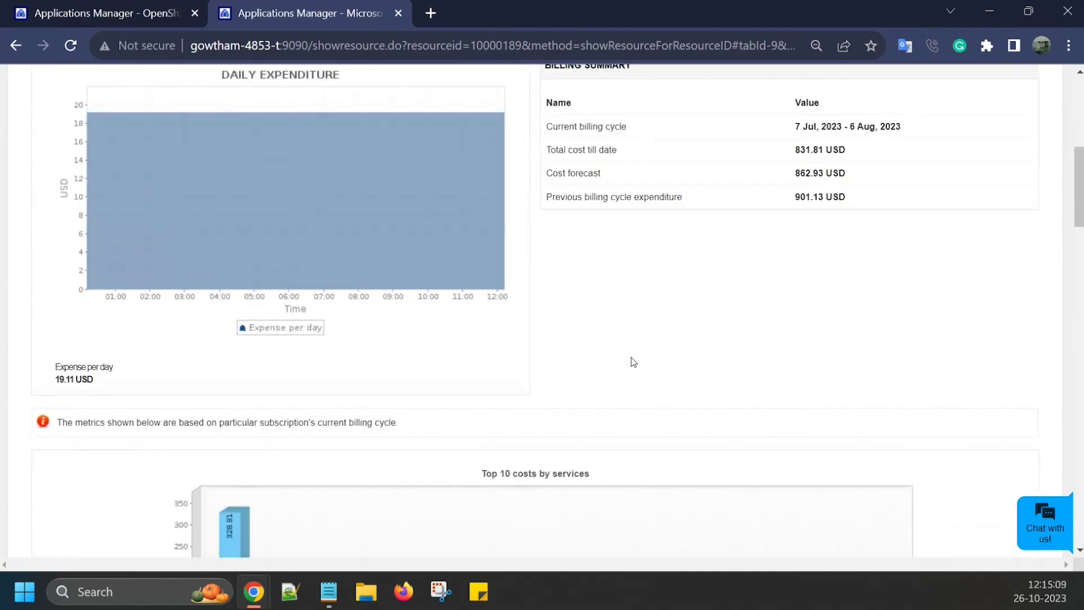
scroll(632, 363, "up", 7)
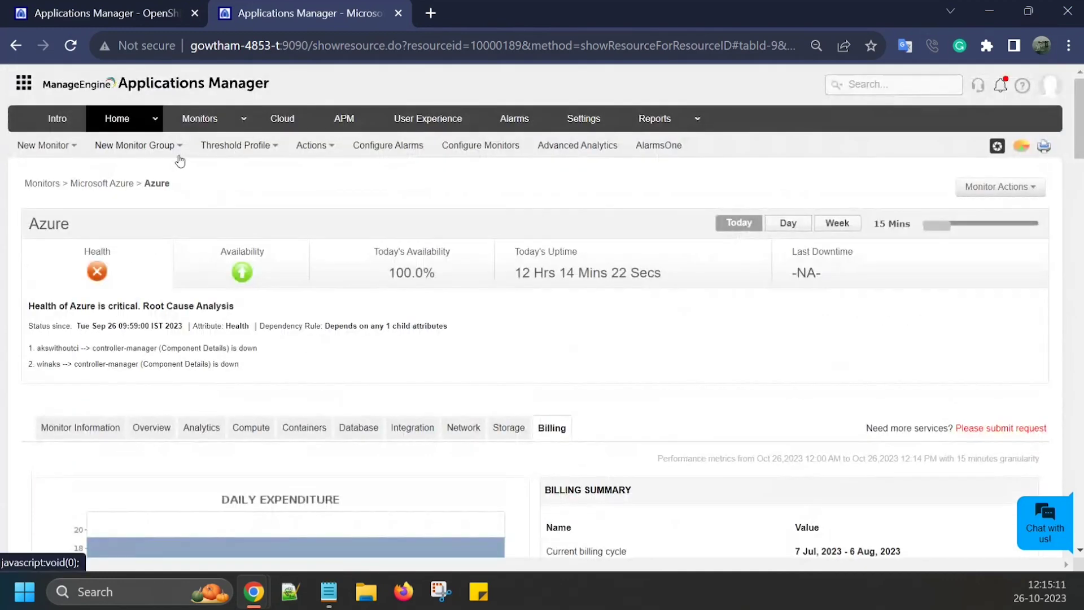
Step: Switch to the demo server's APM section and open the Java agent setup for a new APM Insight monitor
left_click(353, 125)
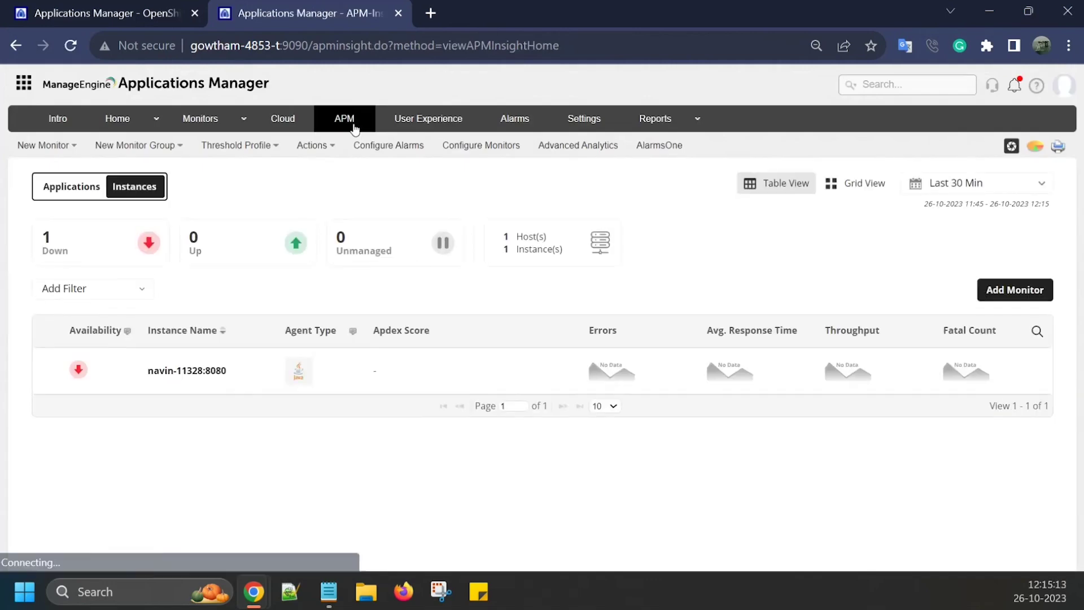
left_click(130, 16)
left_click(379, 151)
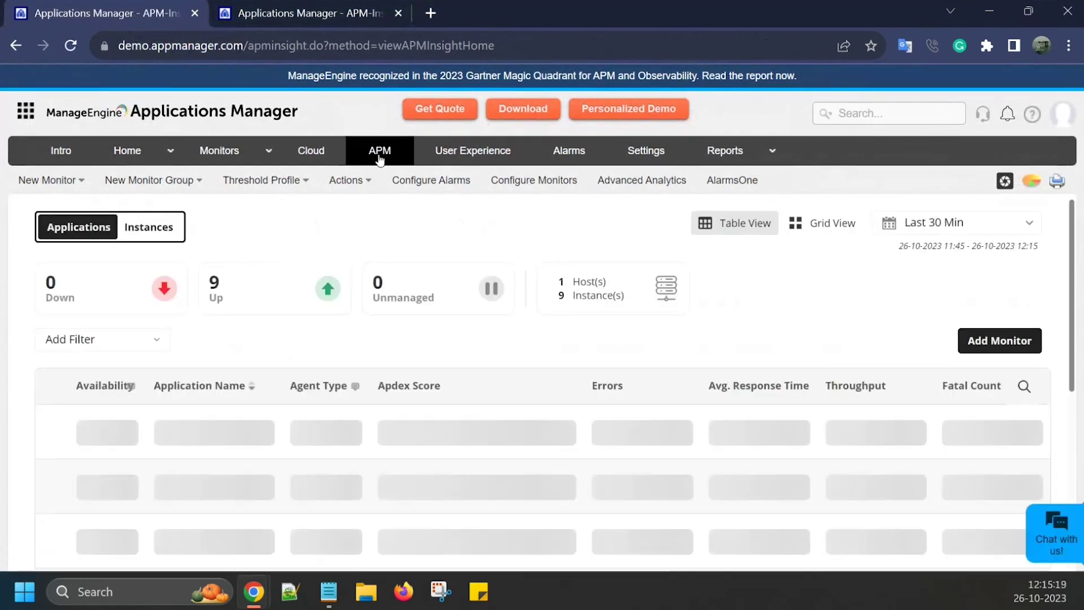
left_click(974, 343)
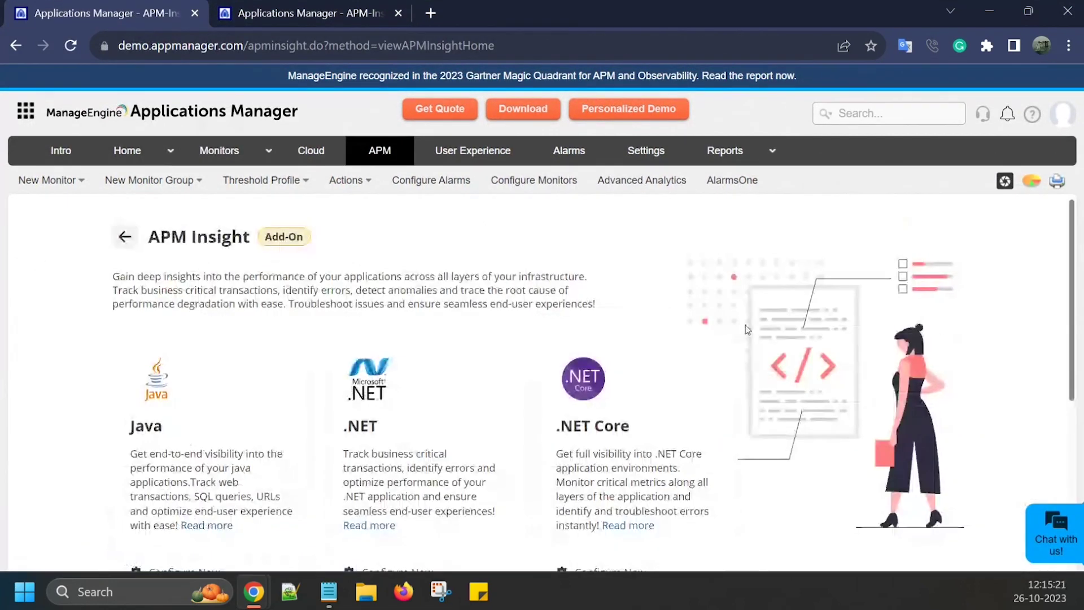
scroll(273, 383, "down", 5)
left_click(229, 299)
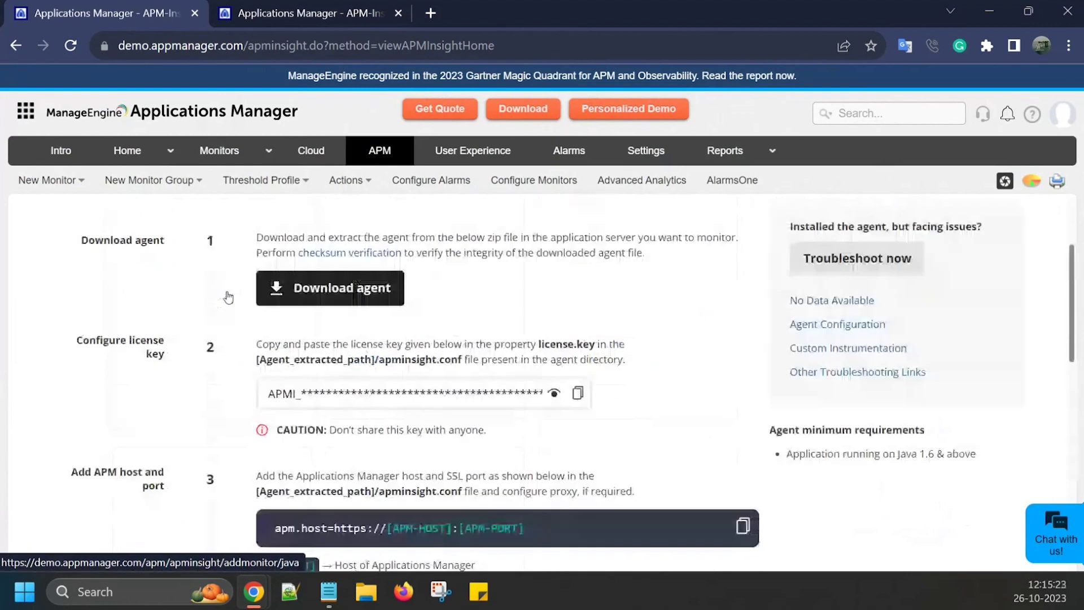
Step: Review the Java agent's supported platforms for VM and Cloud Infrastructure, including AWS Elastic Beanstalk
scroll(398, 360, "down", 8)
scroll(398, 360, "down", 1)
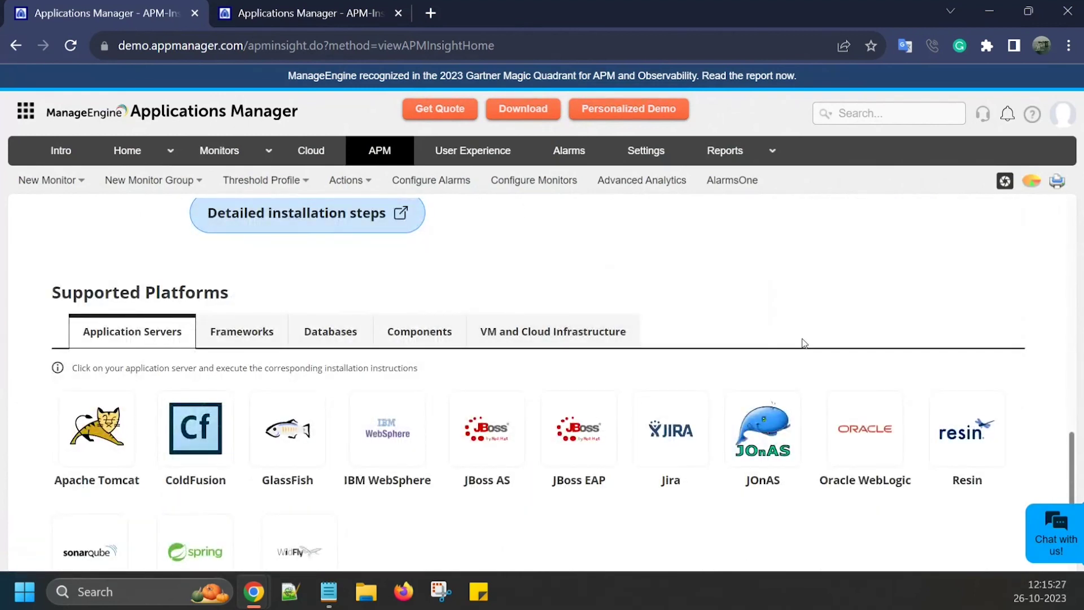
scroll(791, 339, "down", 2)
left_click(583, 248)
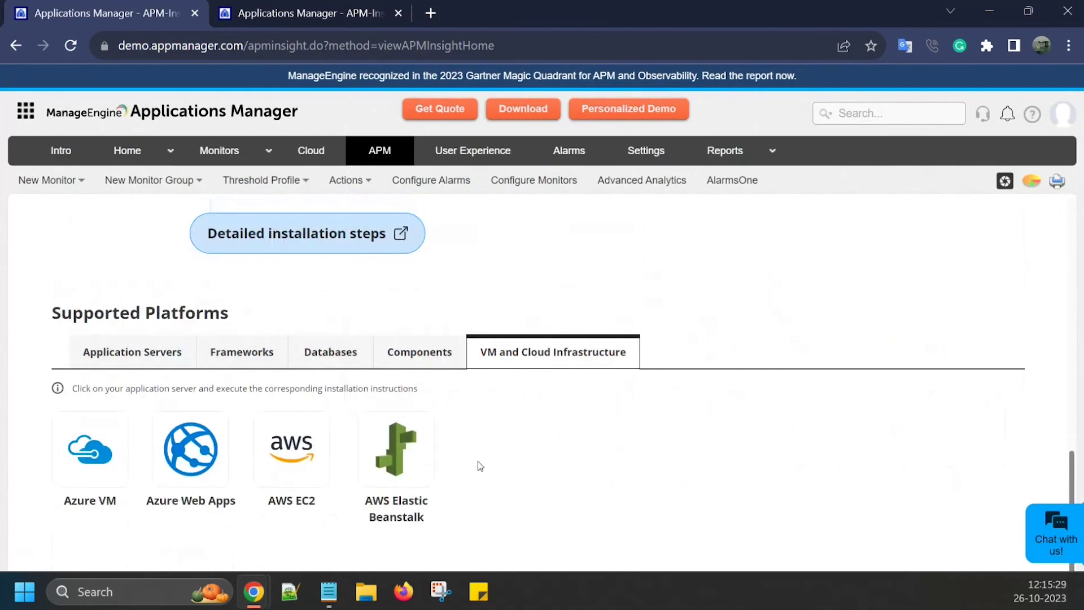
left_click_drag(430, 518, 365, 501)
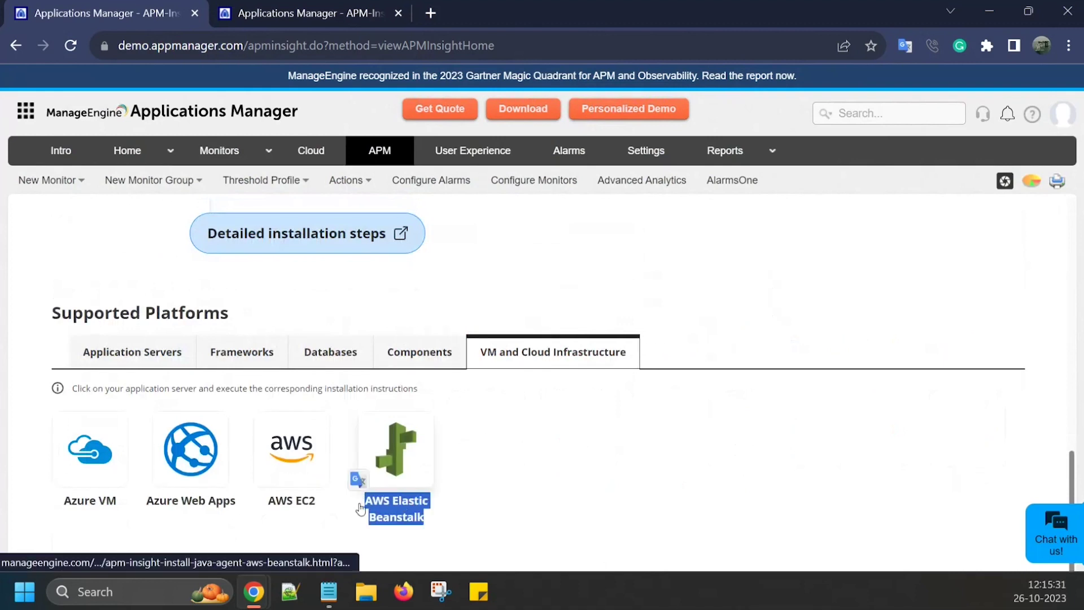
left_click(515, 509)
Step: Look over the Java agent setup steps and open and read the installation guide for AWS Elastic Beanstalk
scroll(507, 494, "up", 10)
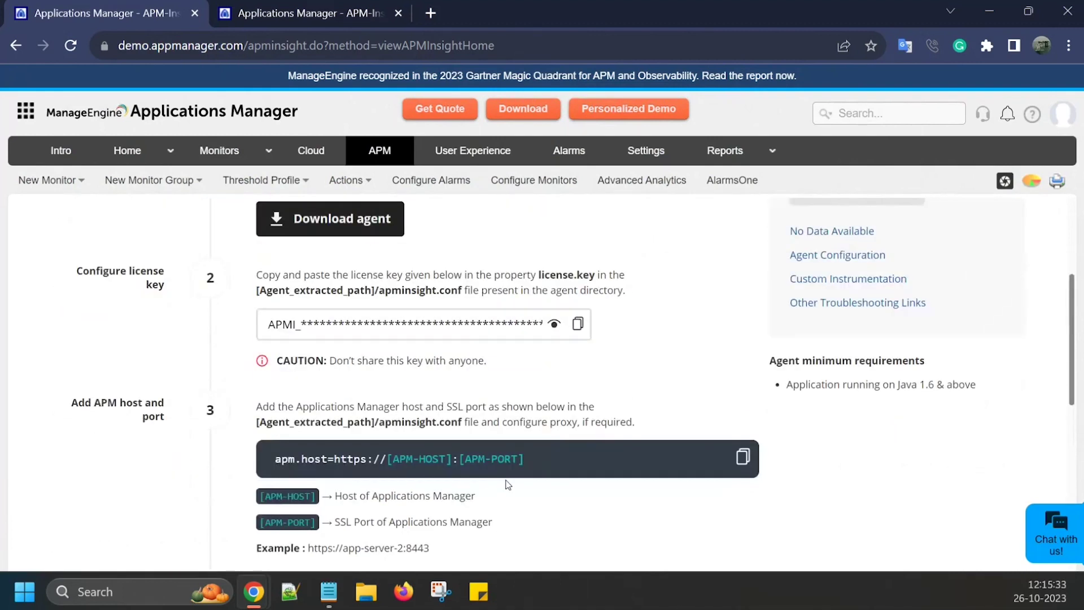
scroll(443, 358, "up", 2)
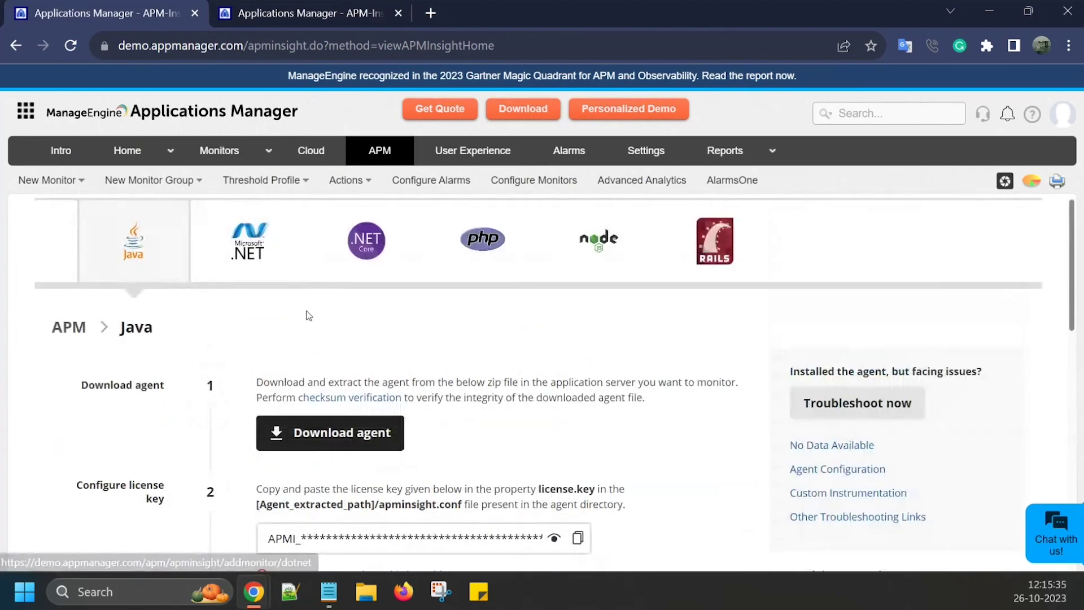
scroll(507, 384, "down", 5)
scroll(507, 384, "down", 8)
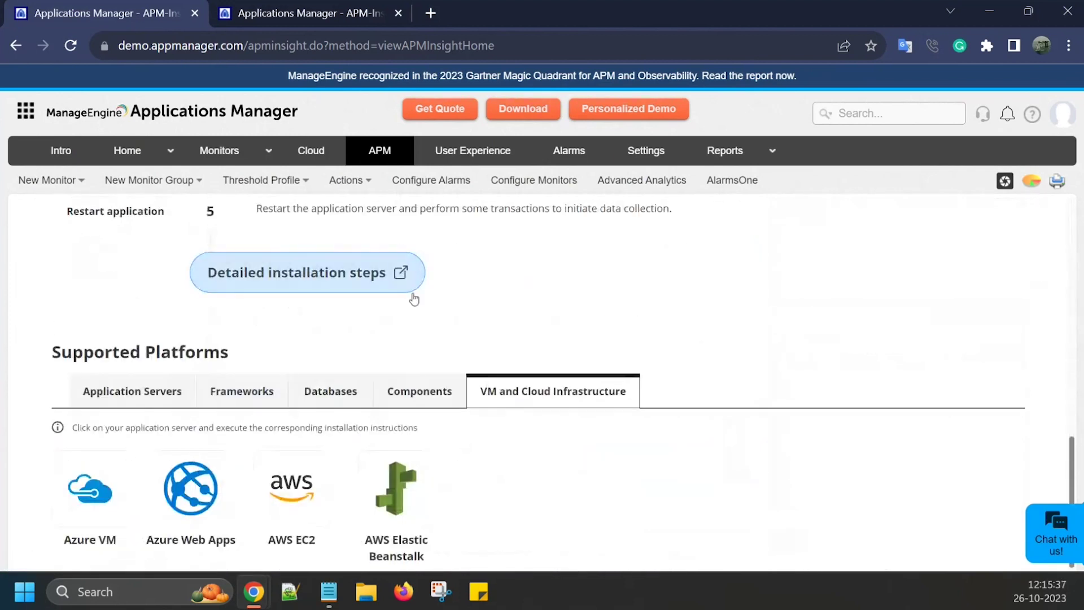
left_click(409, 473)
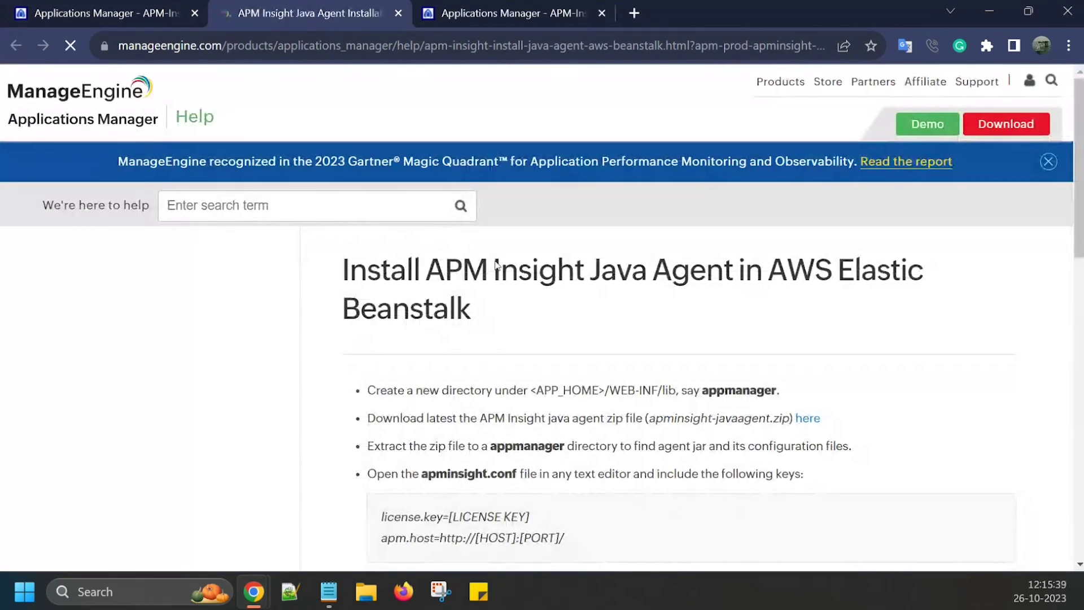
scroll(510, 305, "down", 5)
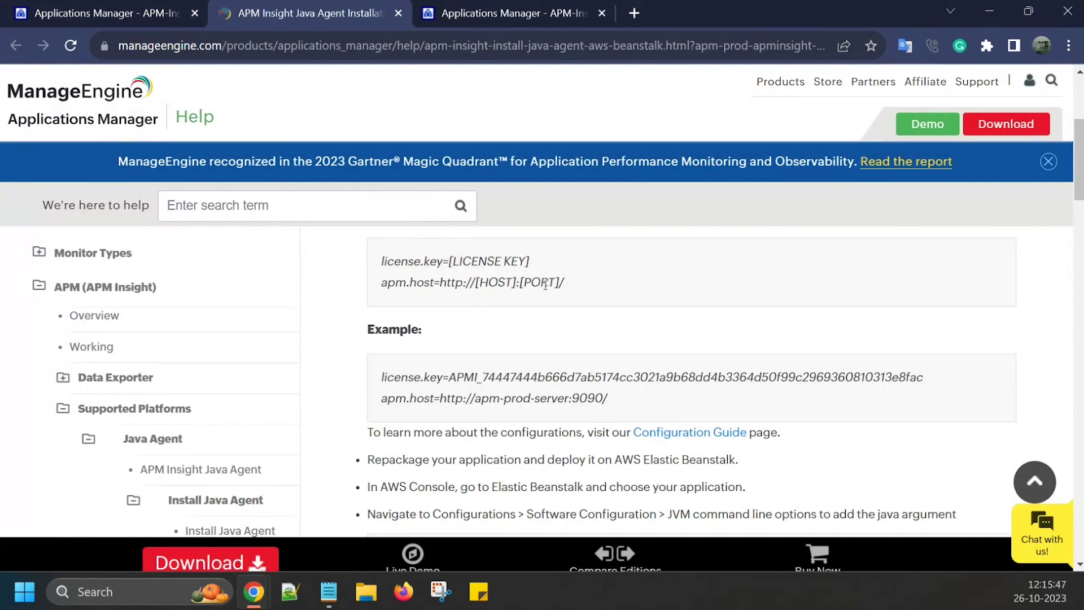
scroll(551, 271, "down", 3)
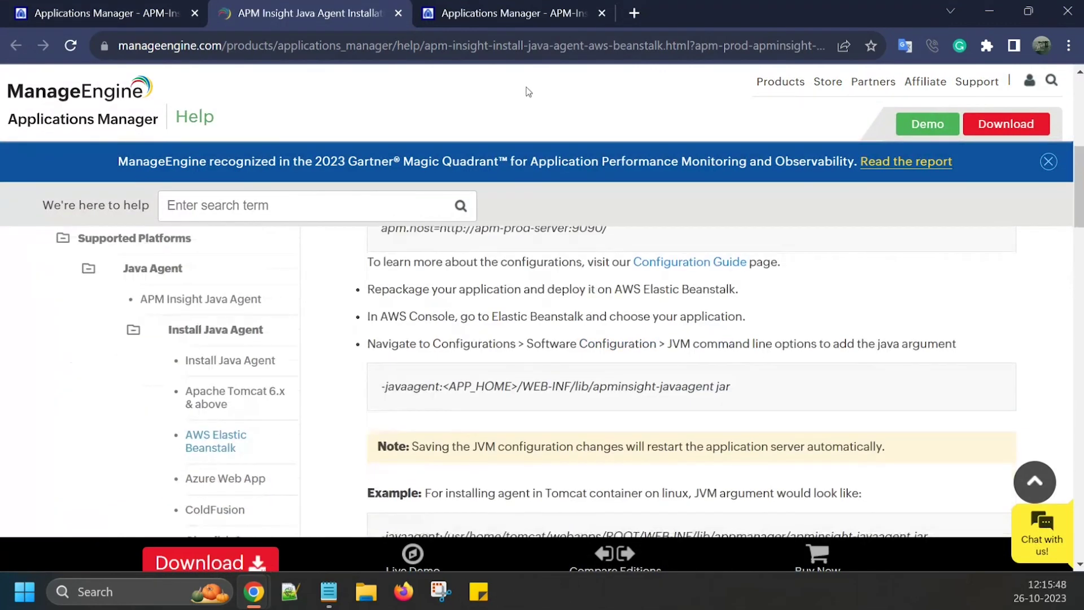
Step: Return to the demo server's APM overview and look through its list of monitored applications
left_click(510, 15)
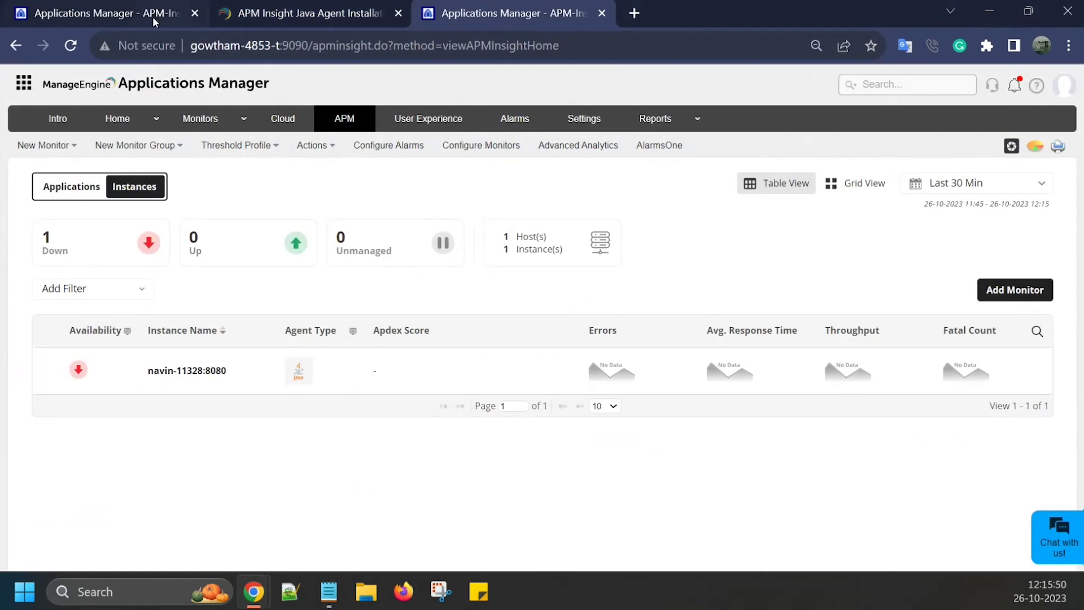
left_click(170, 13)
left_click(378, 152)
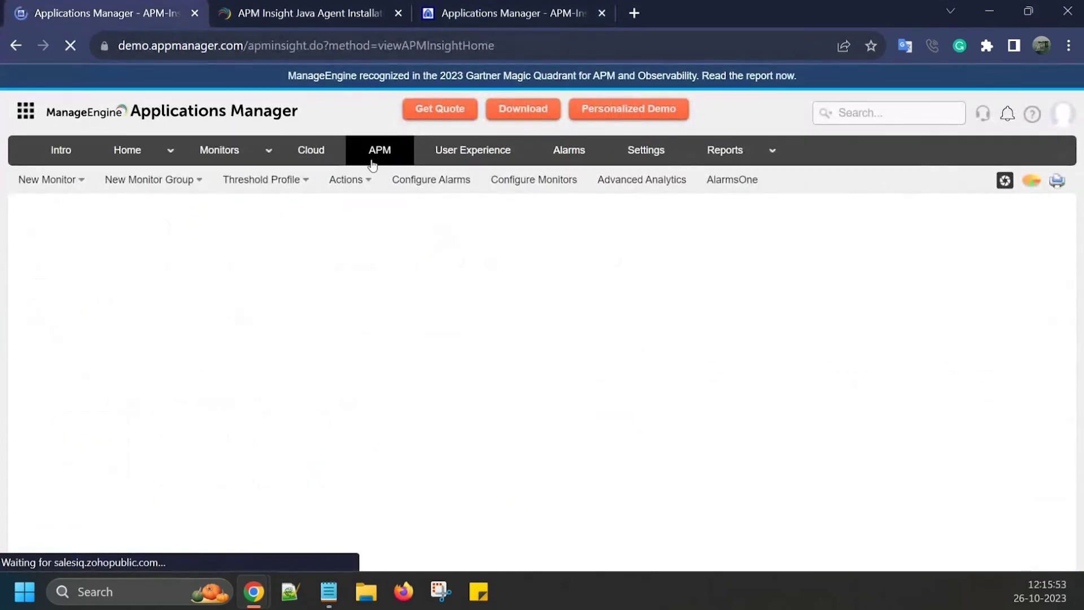
scroll(331, 305, "down", 2)
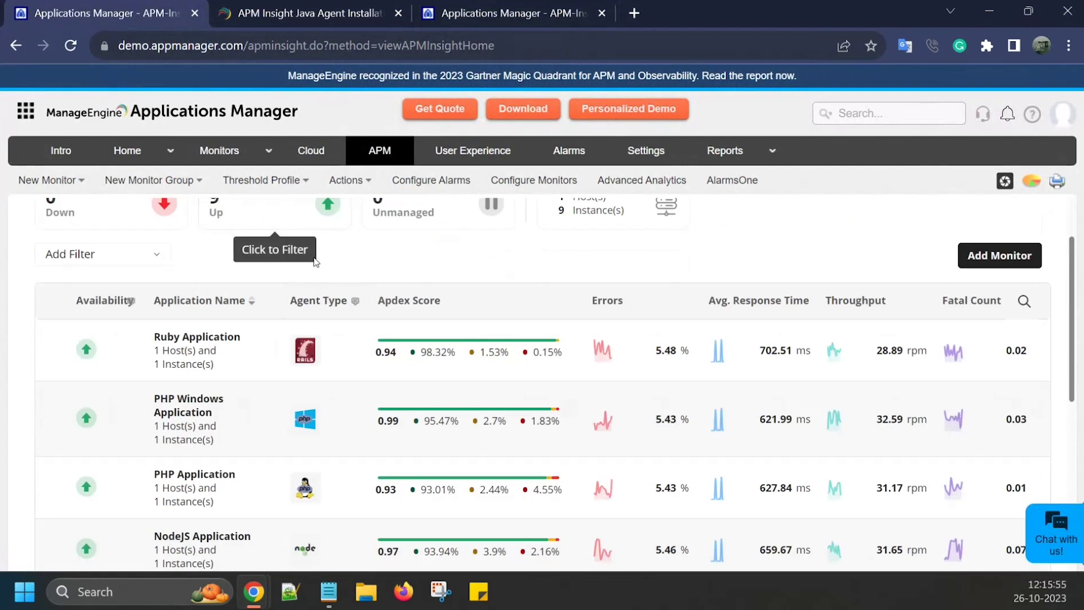
Step: Open the Java Application monitor from the APM list and look through its web transactions
scroll(244, 436, "down", 3)
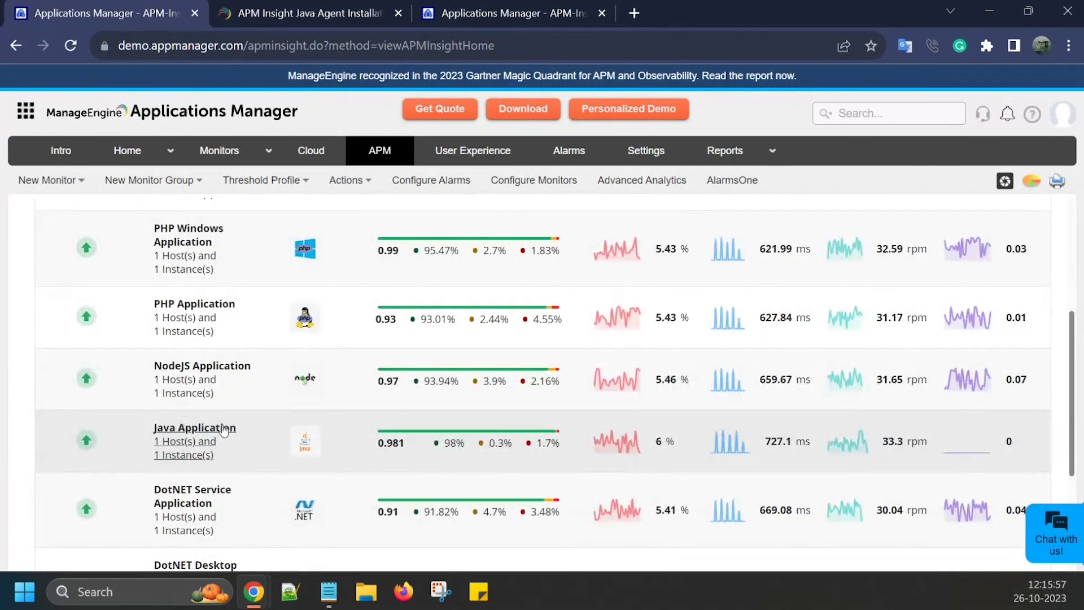
left_click(242, 432)
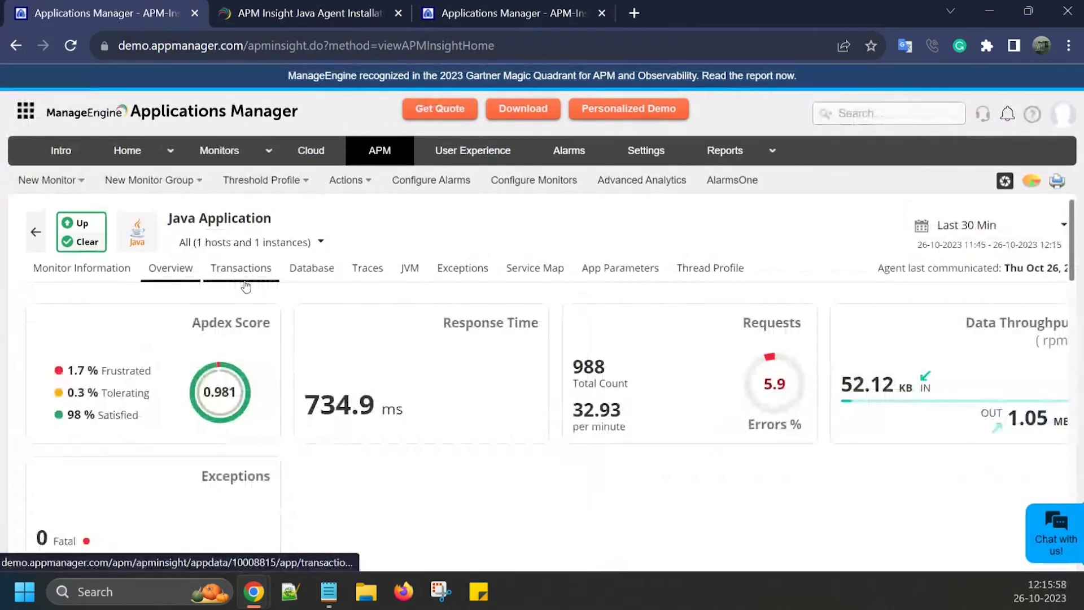
left_click(246, 285)
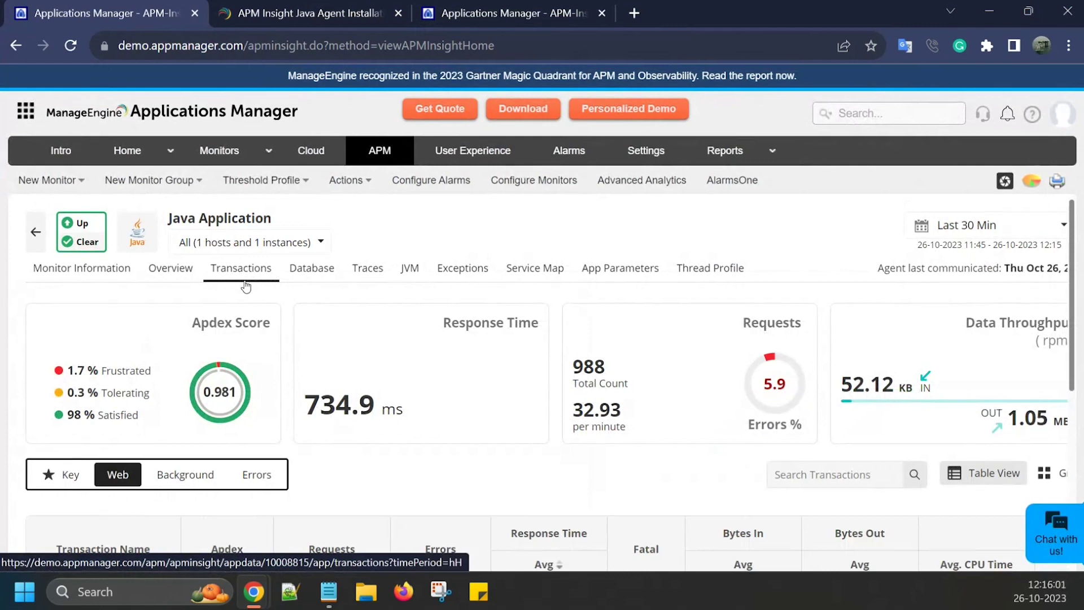
scroll(369, 324, "down", 6)
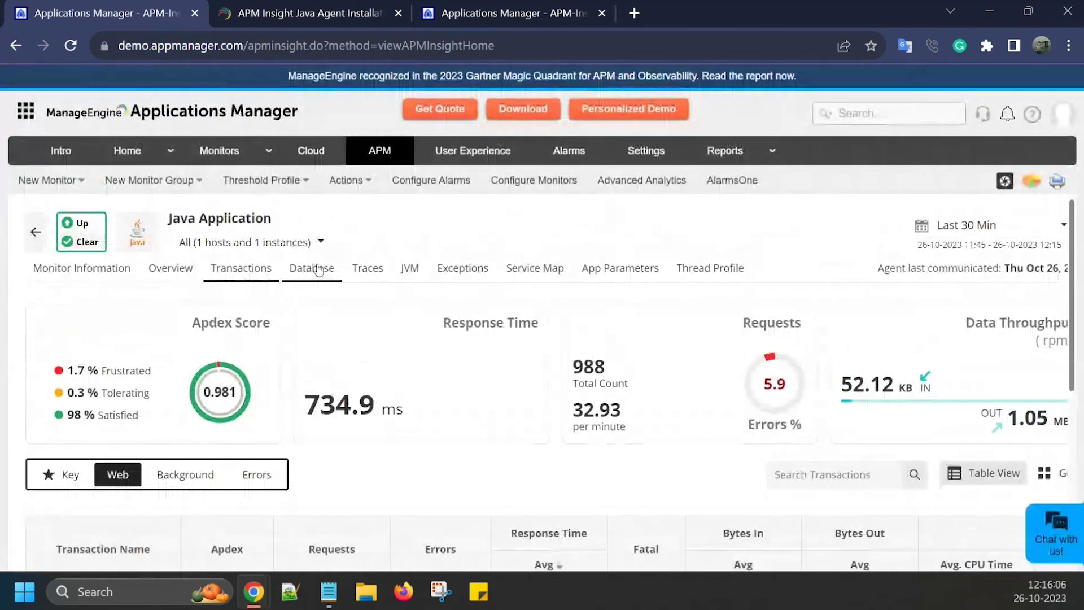
Step: View the Java Application's database operations, filtering them by SELECT and by UPDATE
left_click(319, 269)
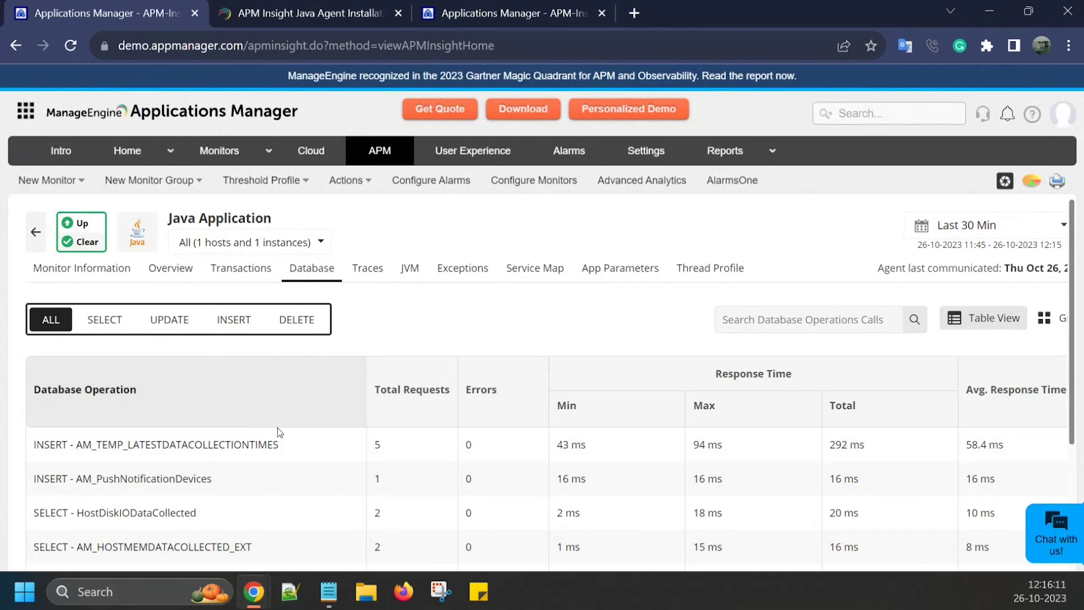
left_click(104, 320)
left_click(170, 320)
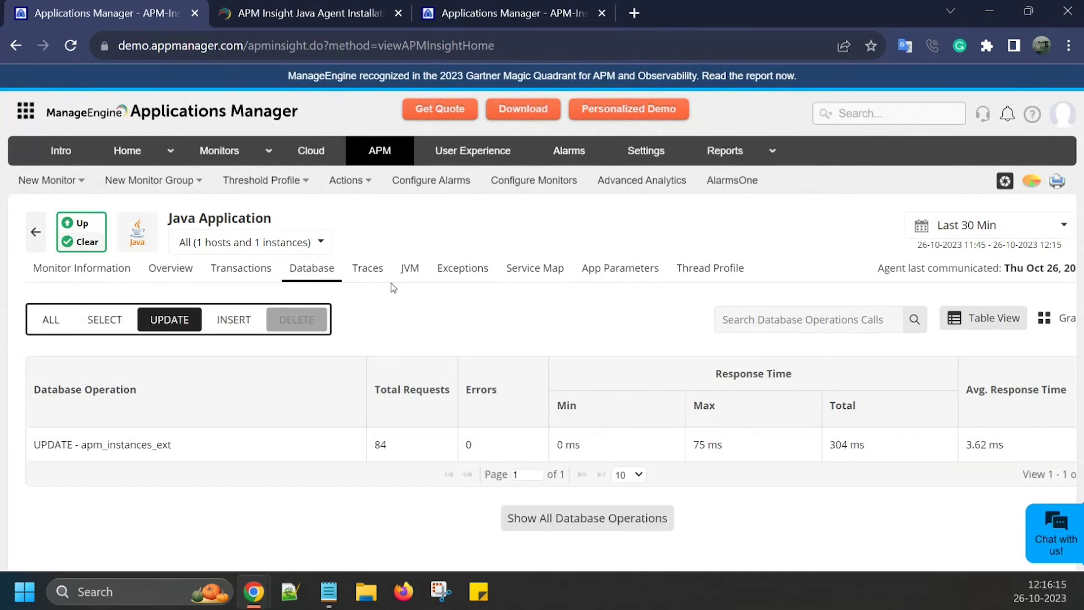
Step: View the Java Application's traces and examine its service map, including the PGSQL connection
left_click(369, 272)
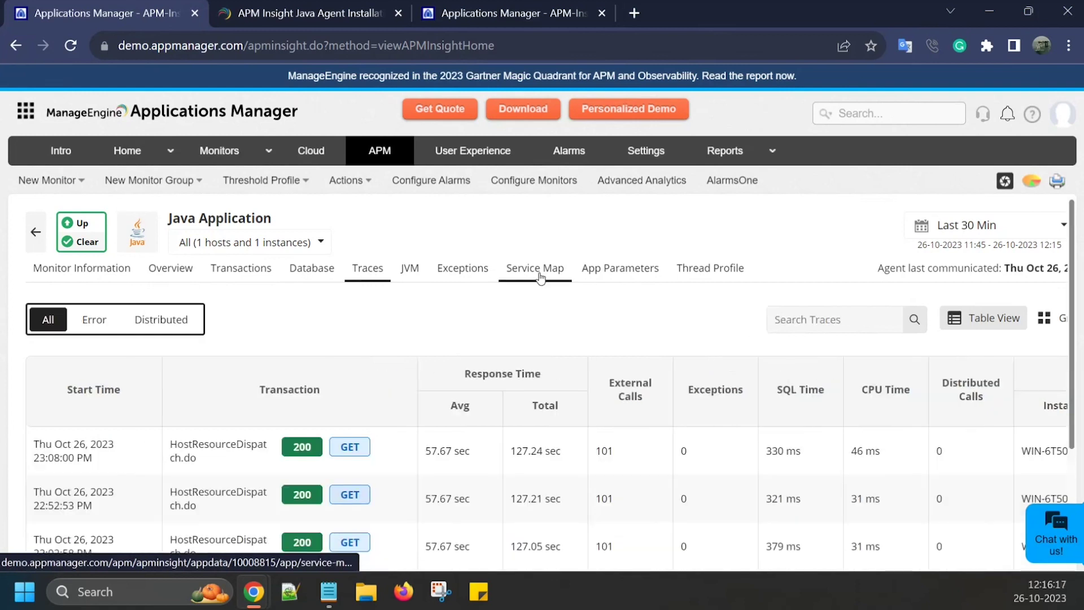
left_click(540, 274)
scroll(559, 382, "down", 2)
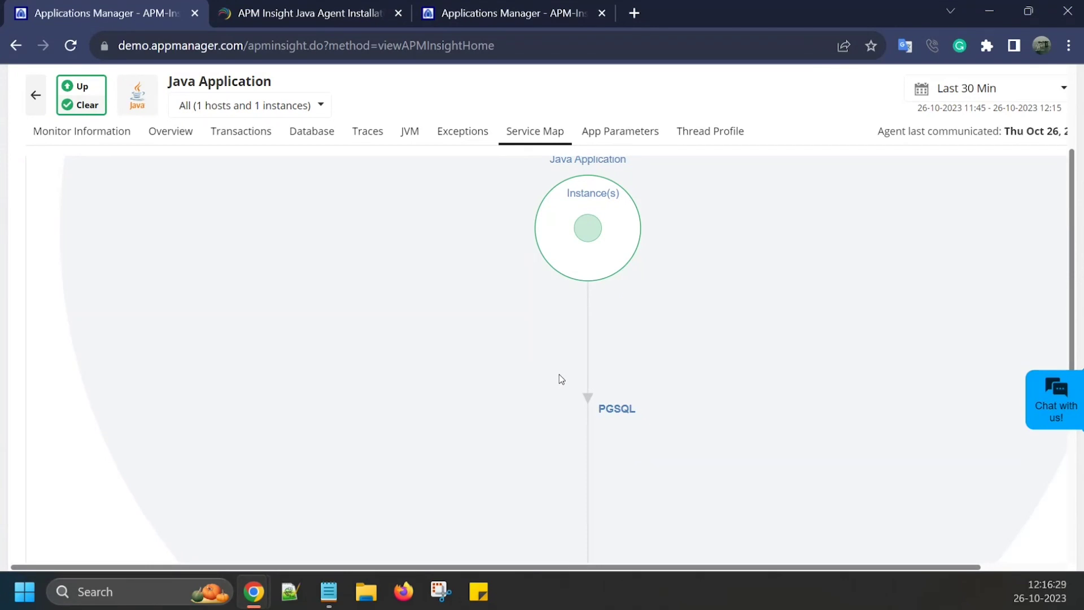
scroll(495, 500, "up", 5)
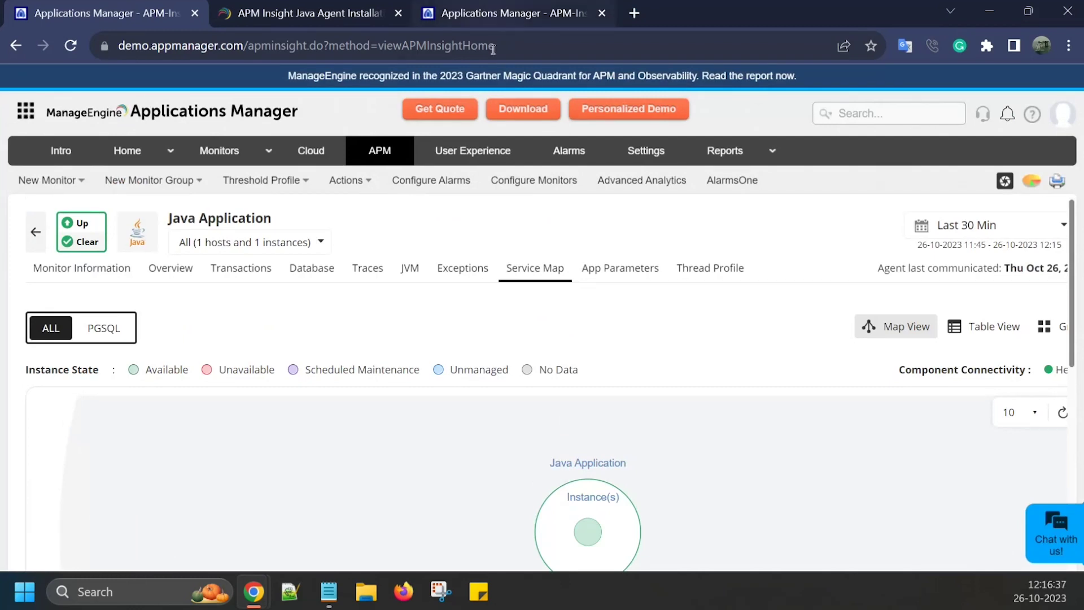
Step: Go to the Reports section and bring up the Capacity Planning reports
left_click(716, 165)
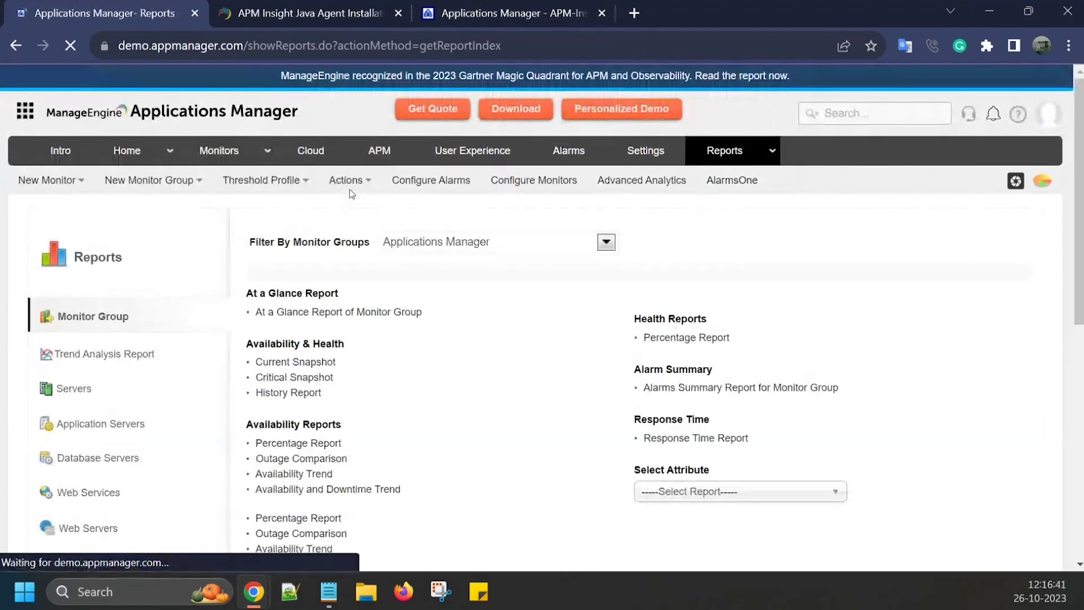
scroll(160, 344, "down", 4)
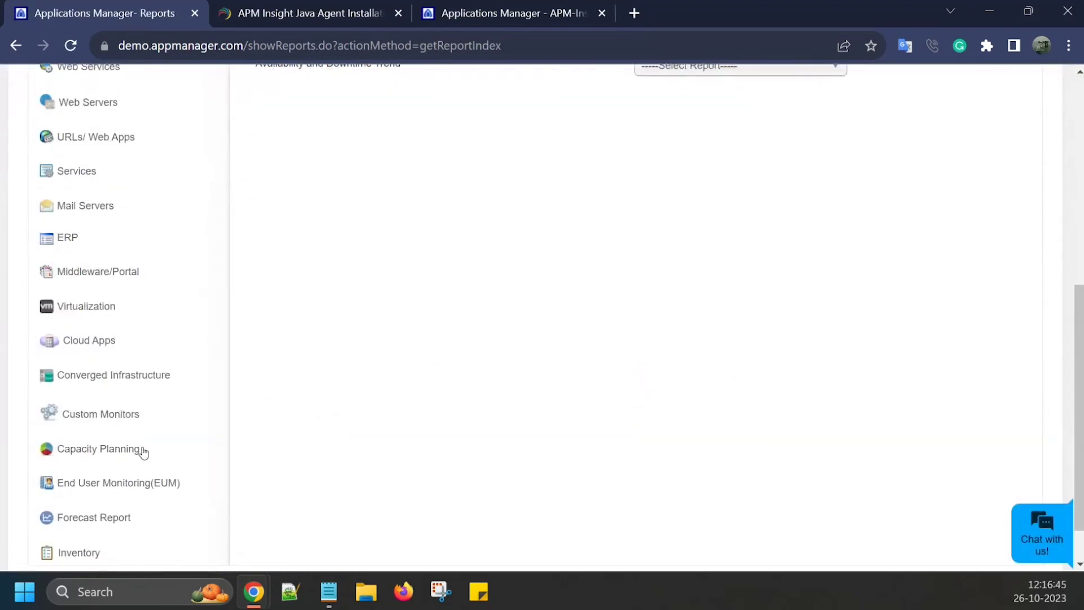
left_click(142, 450)
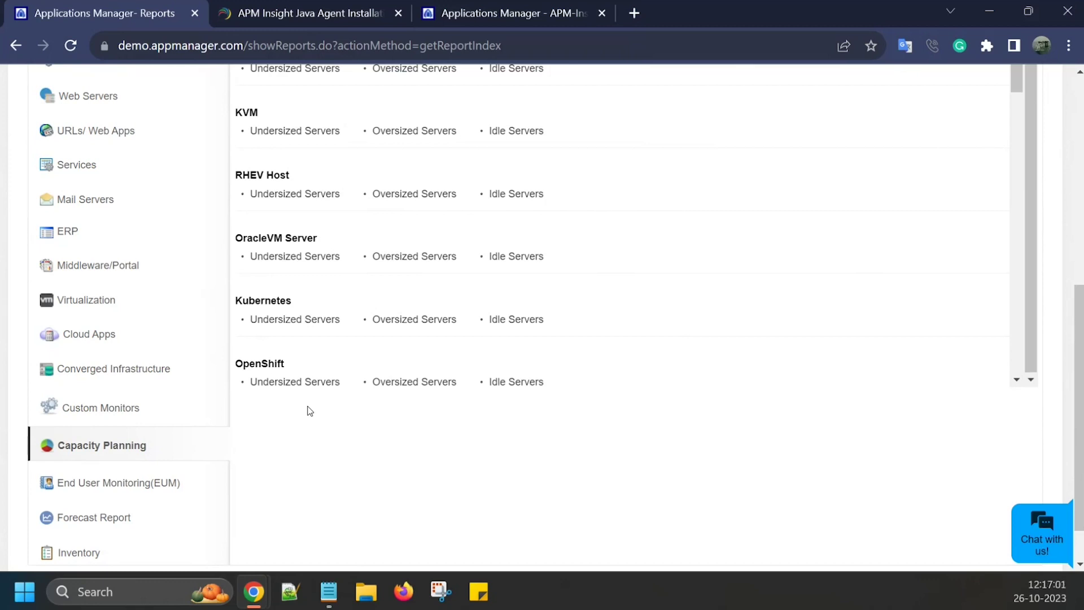
left_click_drag(356, 396, 329, 424)
left_click(329, 423)
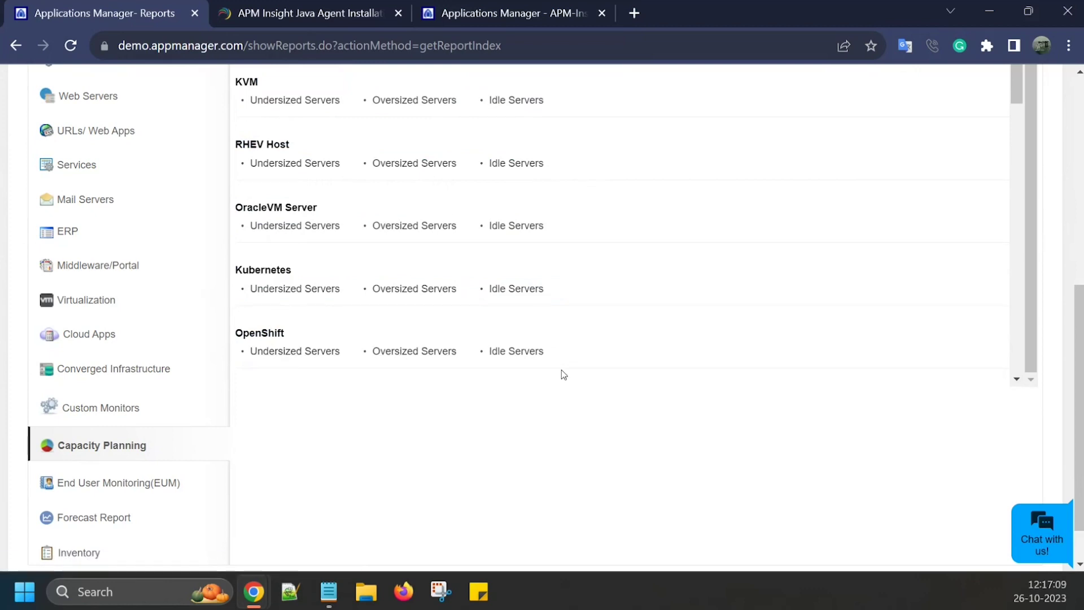
Step: Open the Undersized Servers report for OpenShift, review its diagnosis settings and close the report
left_click(304, 351)
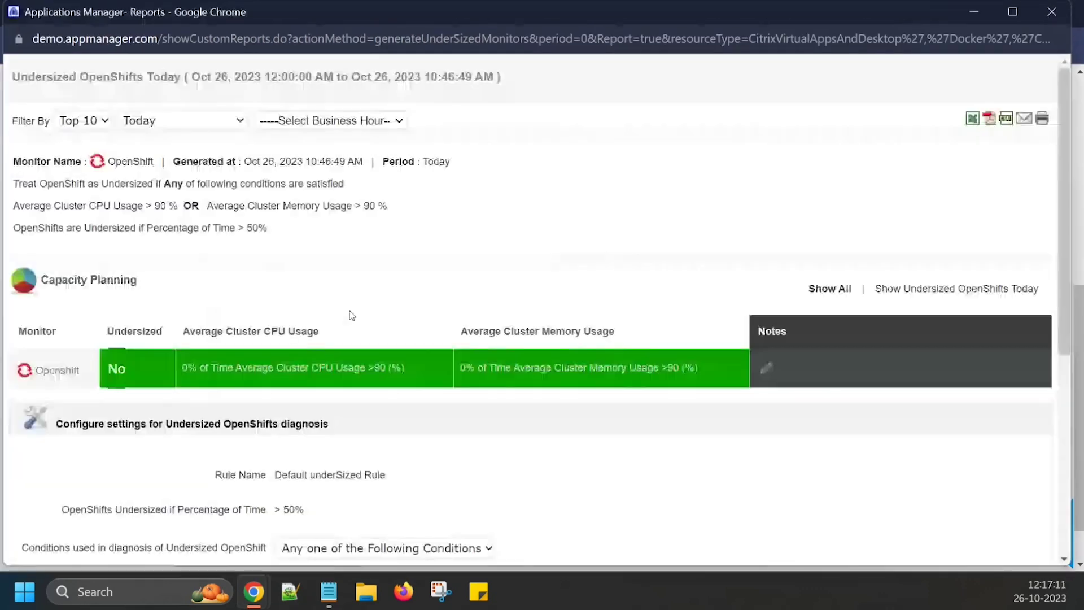
scroll(424, 272, "down", 1)
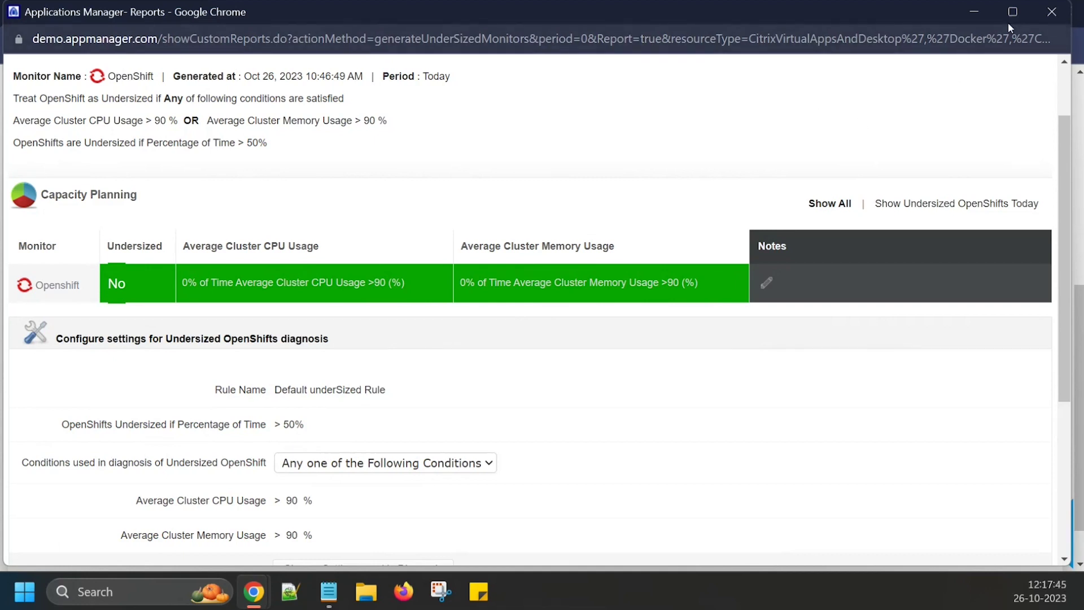
left_click(1051, 12)
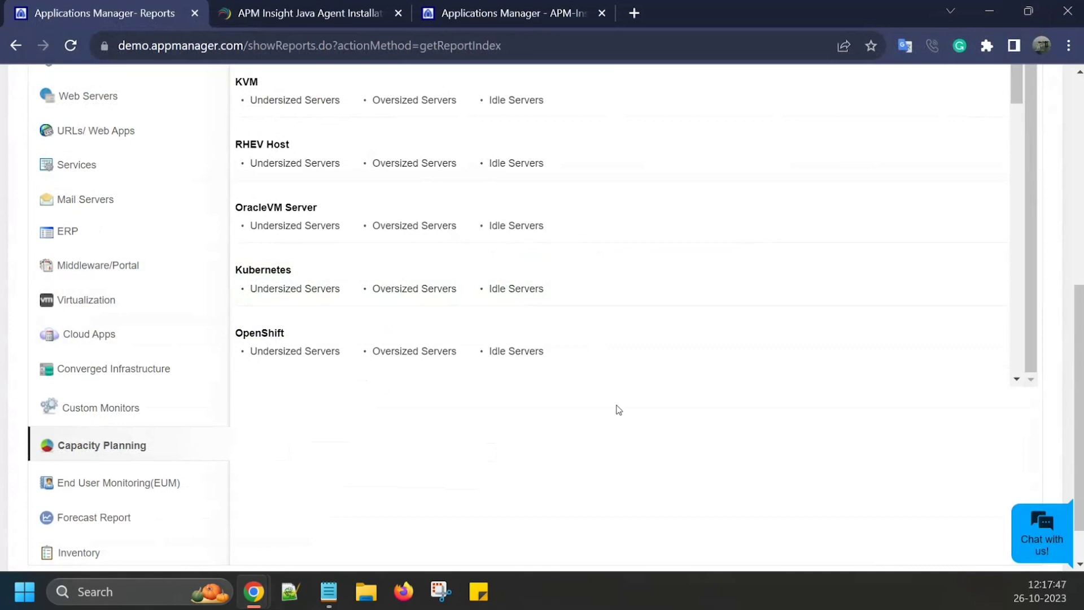
Step: Look through the capacity planning reports offered for the other server and virtual machine types
scroll(623, 438, "up", 1)
scroll(585, 363, "up", 3)
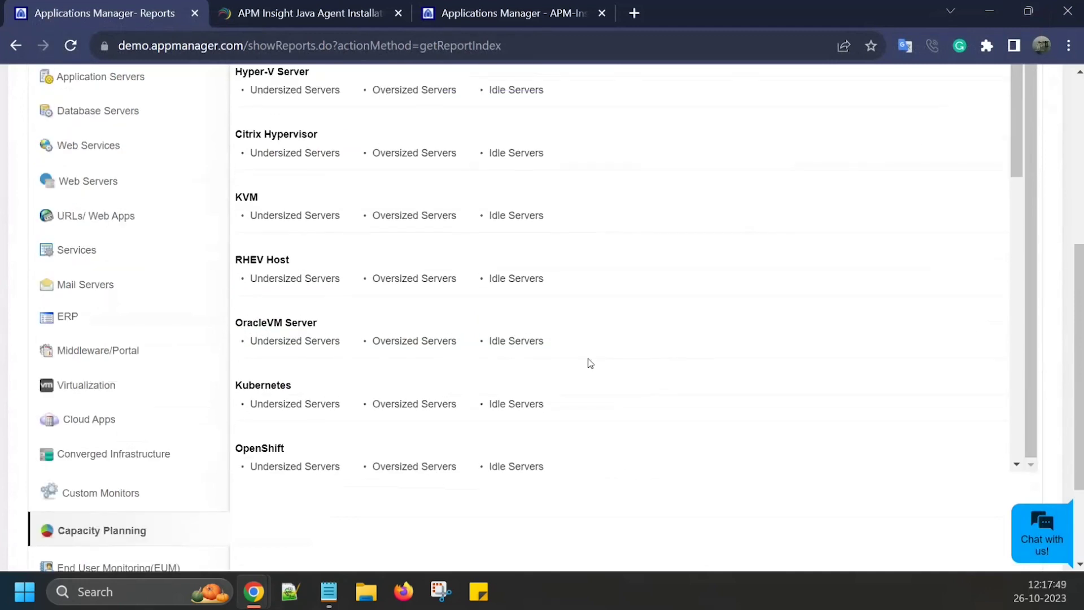
scroll(679, 331, "down", 6)
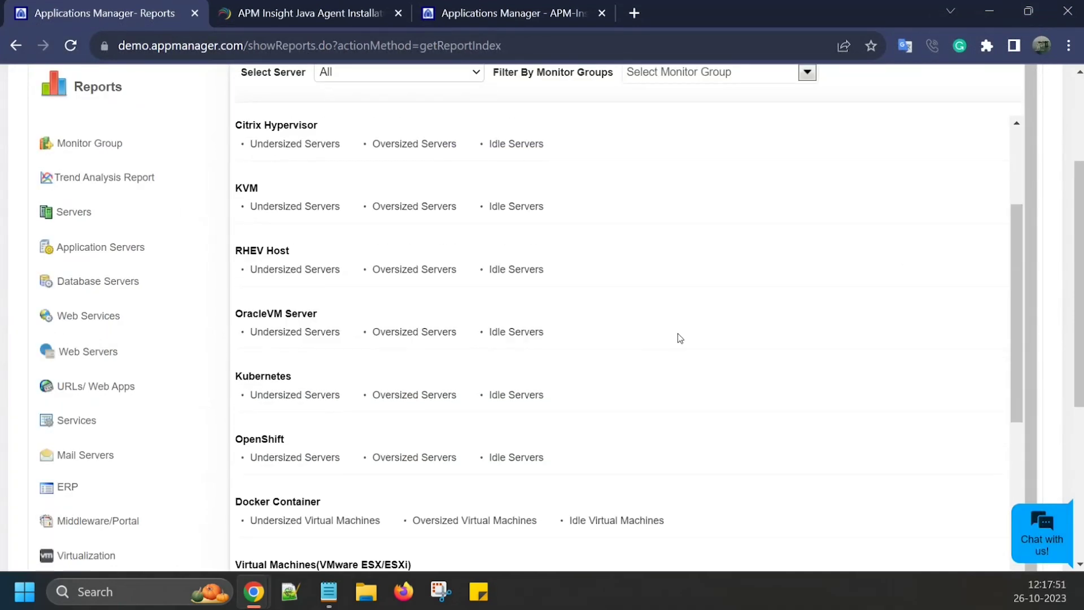
scroll(553, 320, "down", 6)
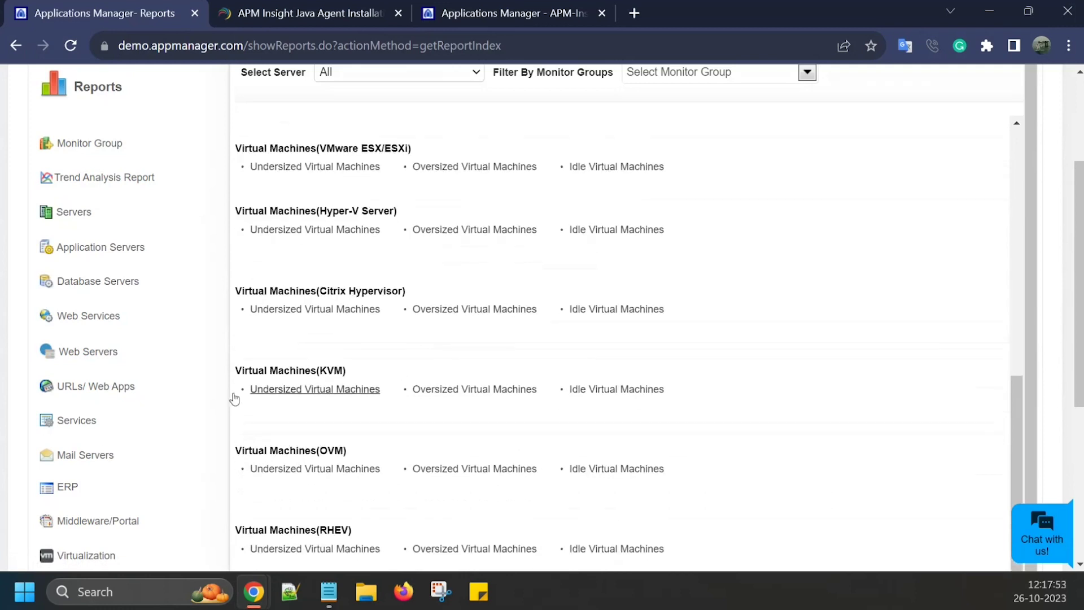
scroll(215, 503, "down", 2)
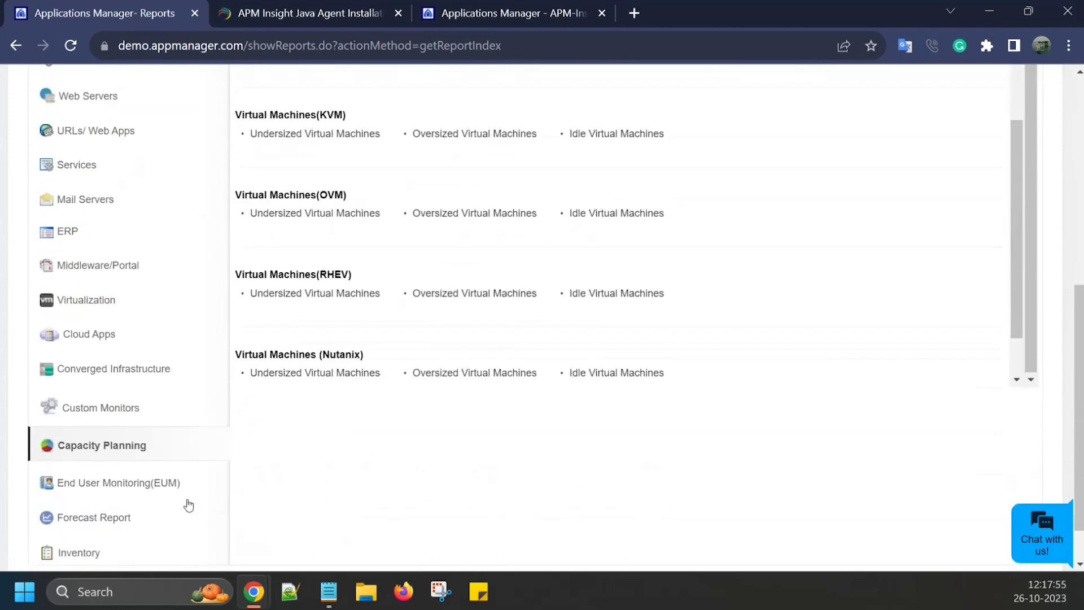
Step: Show the Forecast Report options and review those for servers and database servers
left_click(147, 515)
scroll(416, 400, "up", 5)
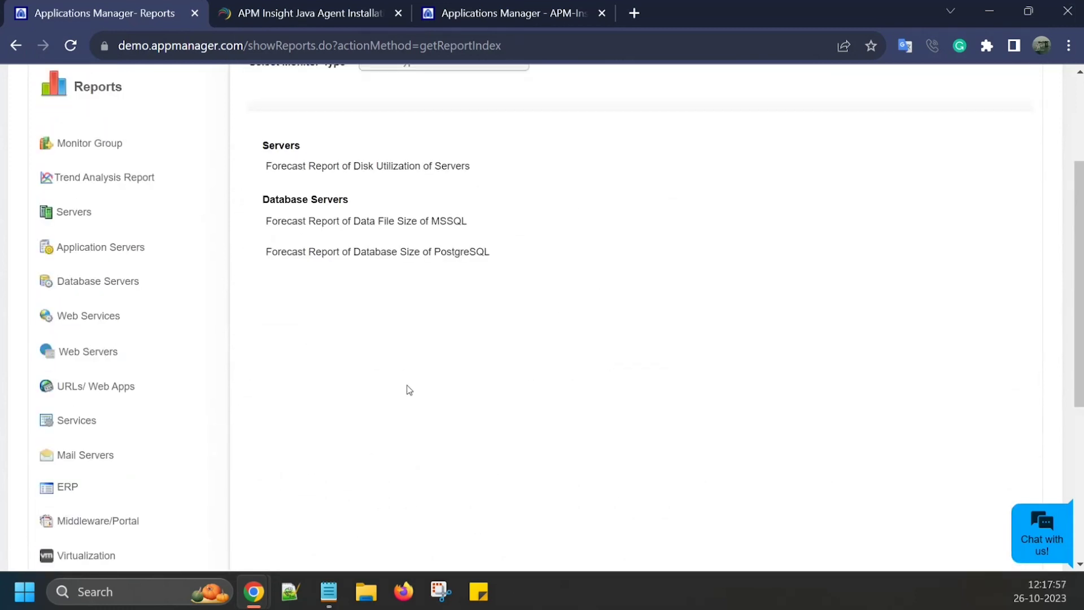
scroll(417, 279, "down", 1)
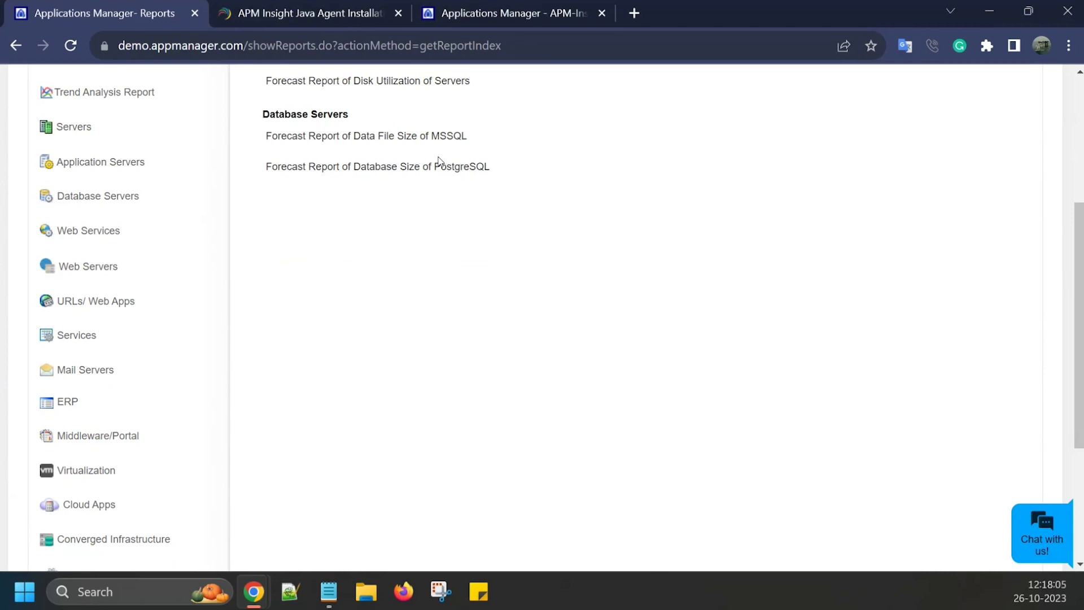
Step: Bring up the Cloud Apps reports and limit them to EC2 Instance
scroll(424, 308, "down", 3)
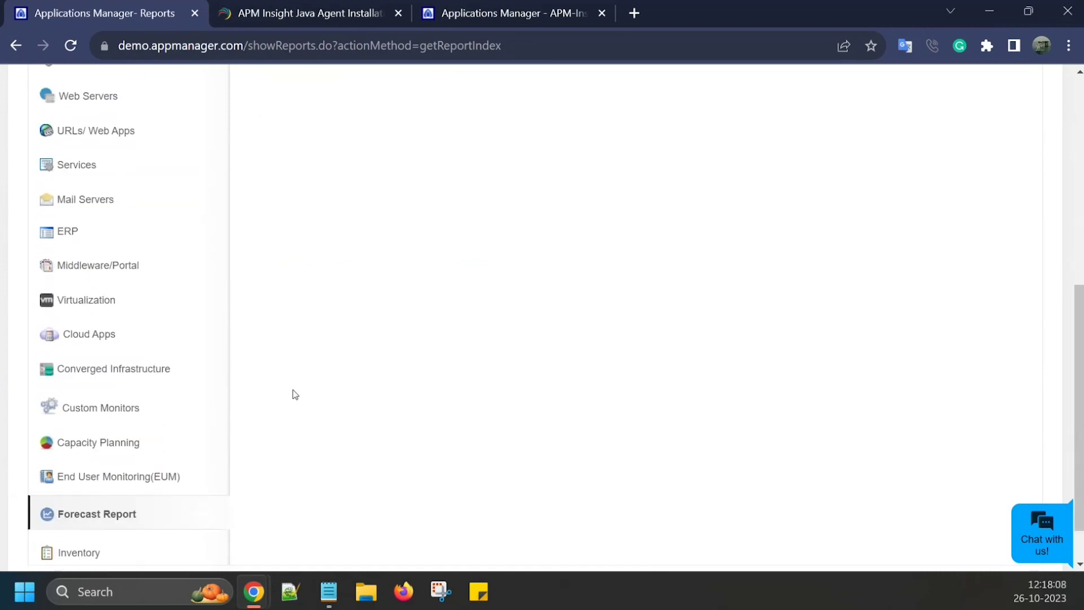
left_click(118, 335)
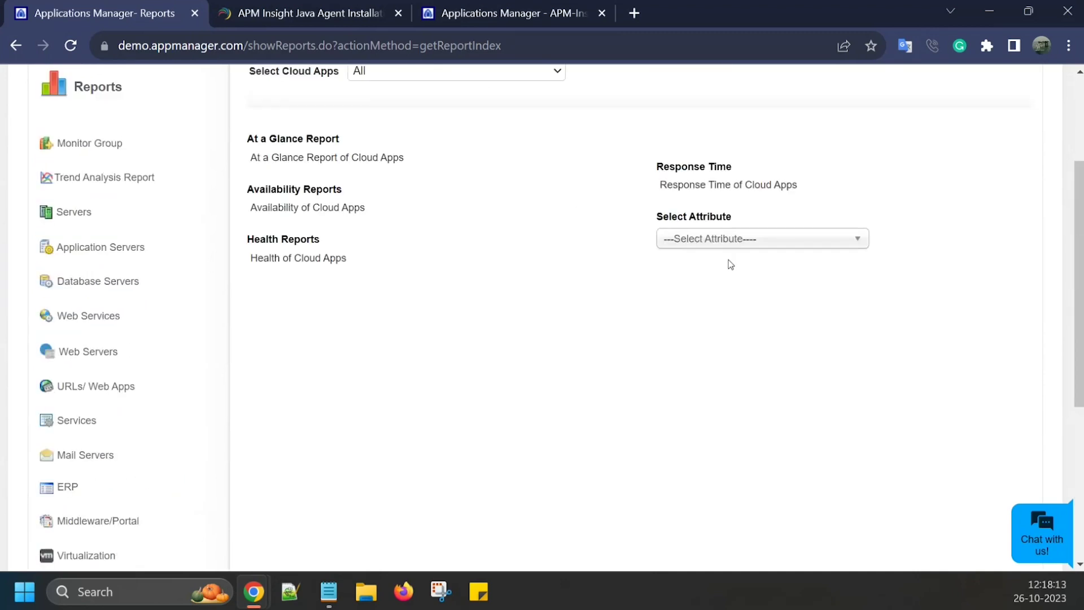
scroll(145, 476, "down", 3)
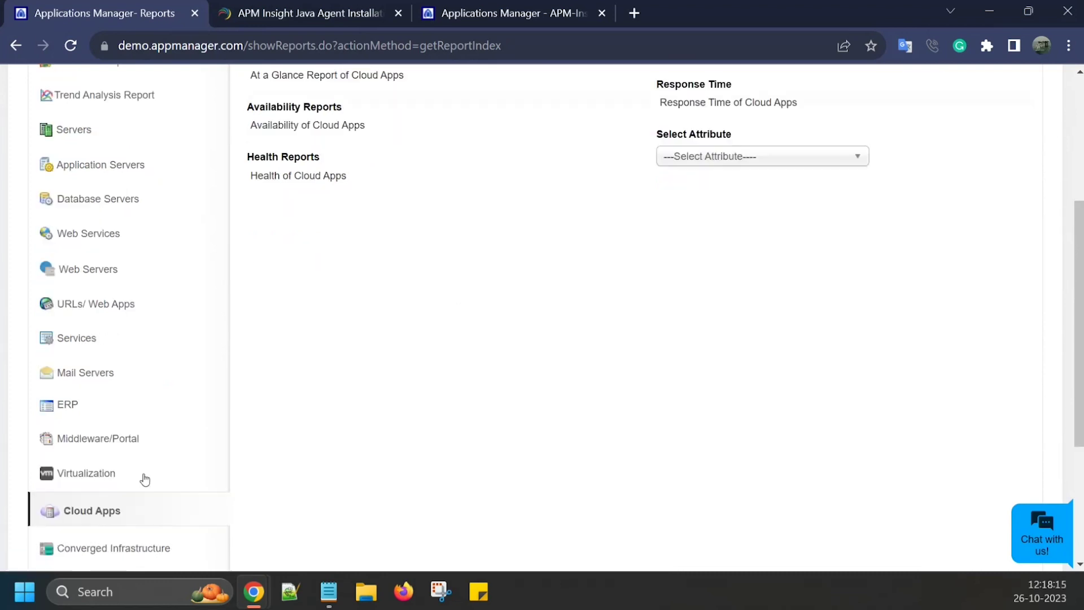
scroll(141, 407, "up", 4)
scroll(461, 330, "up", 3)
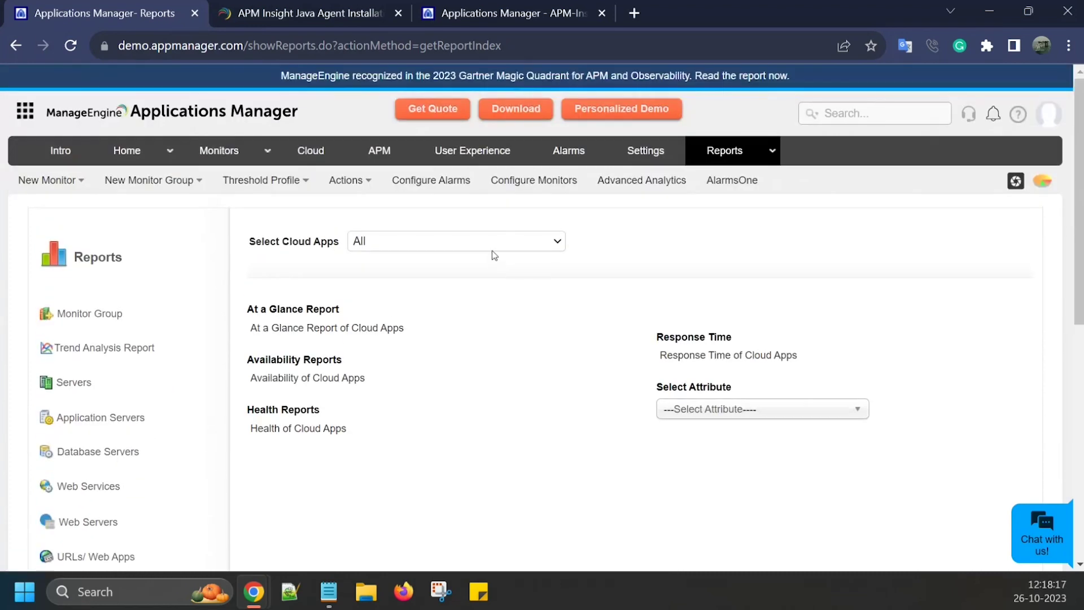
left_click(496, 249)
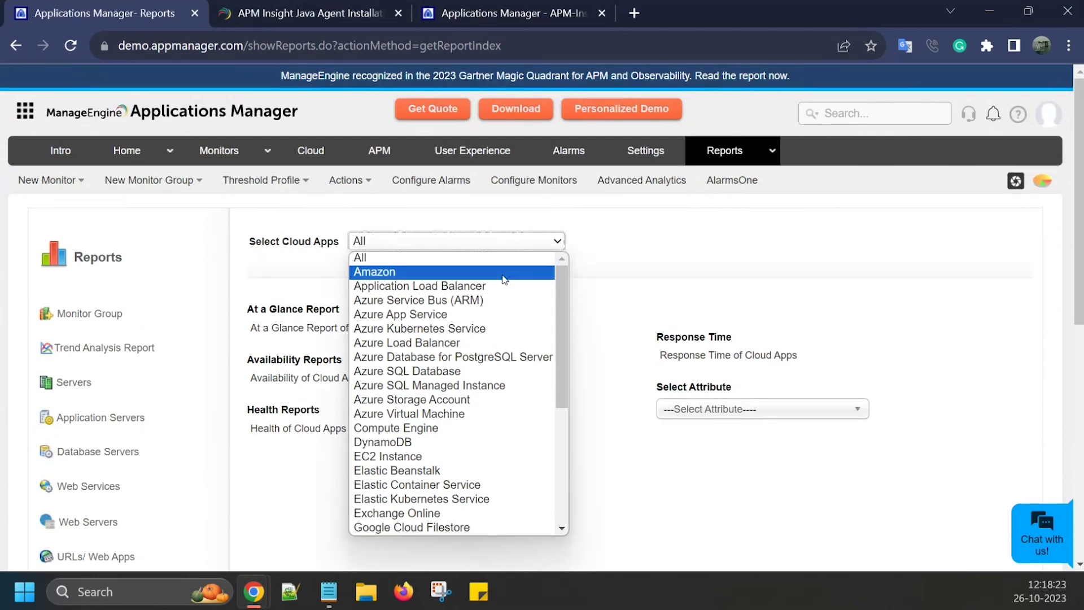
left_click(488, 460)
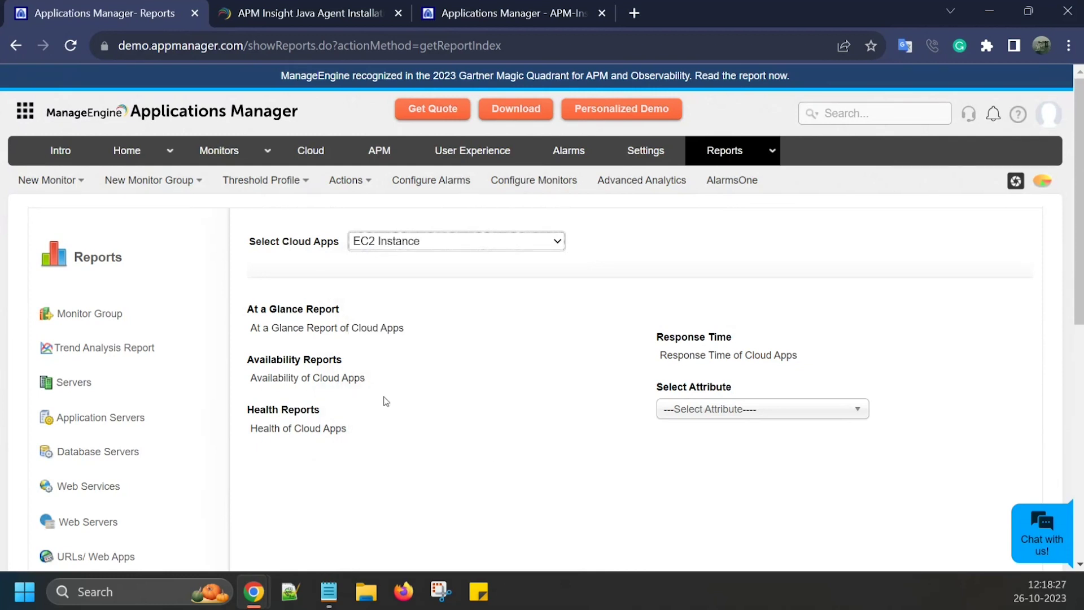
Step: Open the availability report for the EC2 instances, examine the MTBF values and close the report
left_click(344, 379)
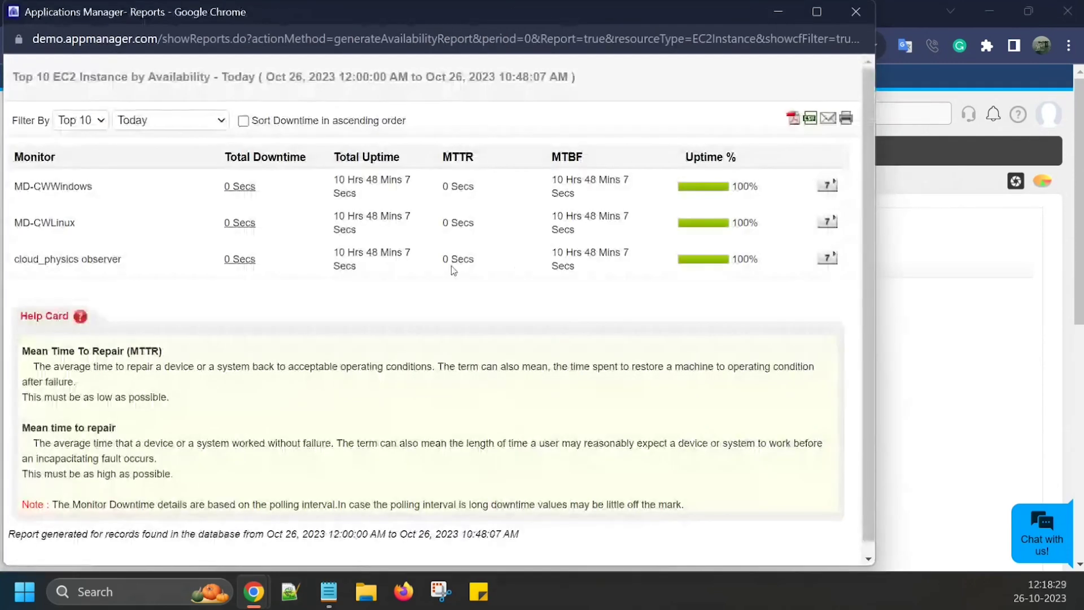
left_click_drag(525, 185, 598, 198)
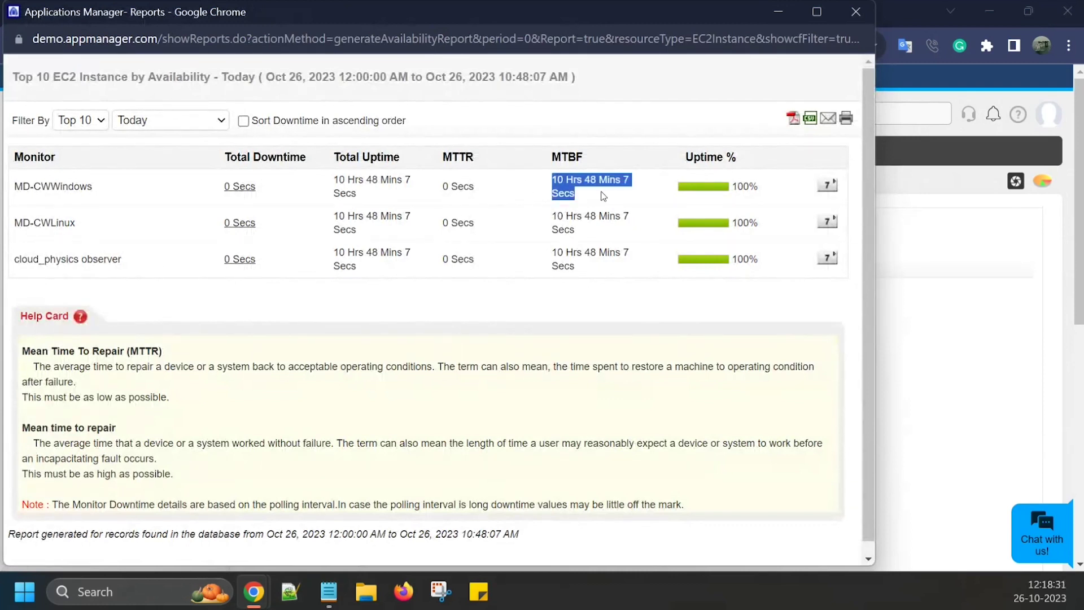
left_click(687, 295)
left_click(856, 11)
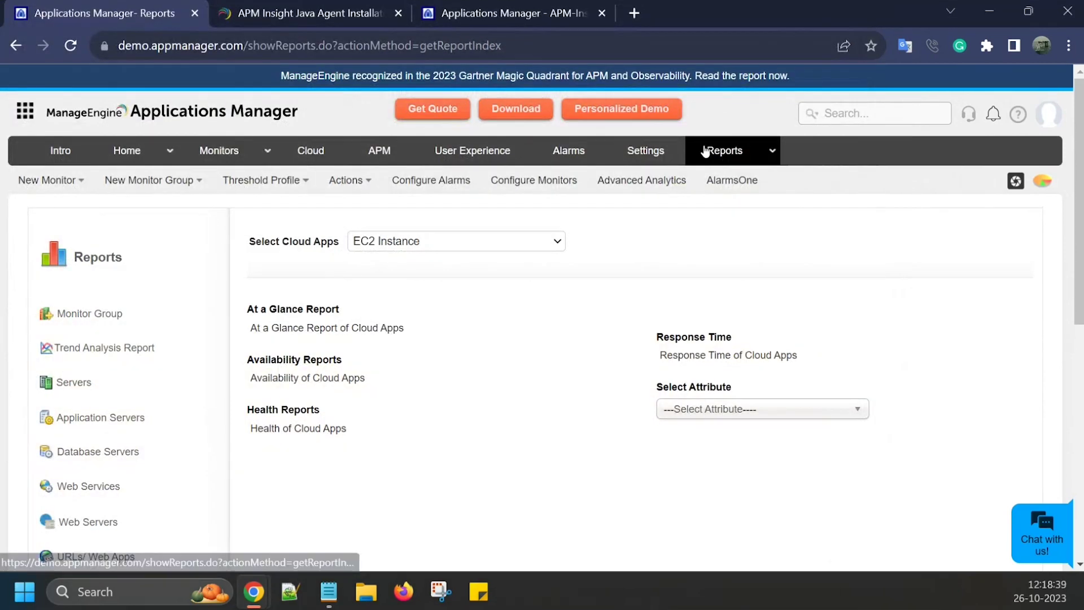
Step: Display the action types available for creating a new action
left_click(346, 180)
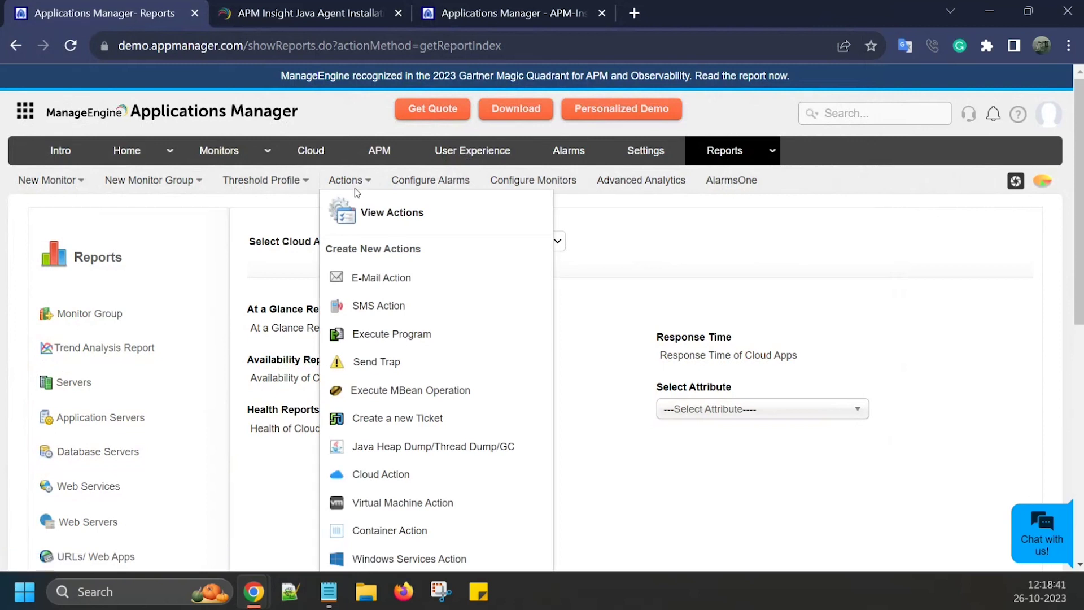